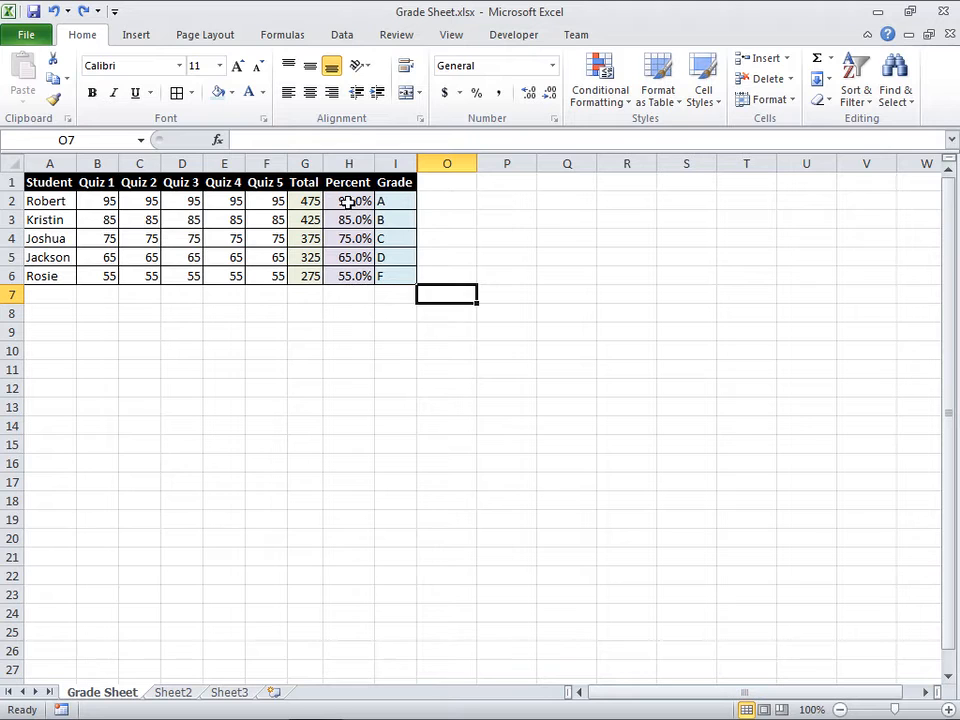
Step: In a new workbook, enter the row 1 headers Student, Quiz 1 and Quiz 2, and extend the quiz series to Quiz 5 in F1
click(390, 203)
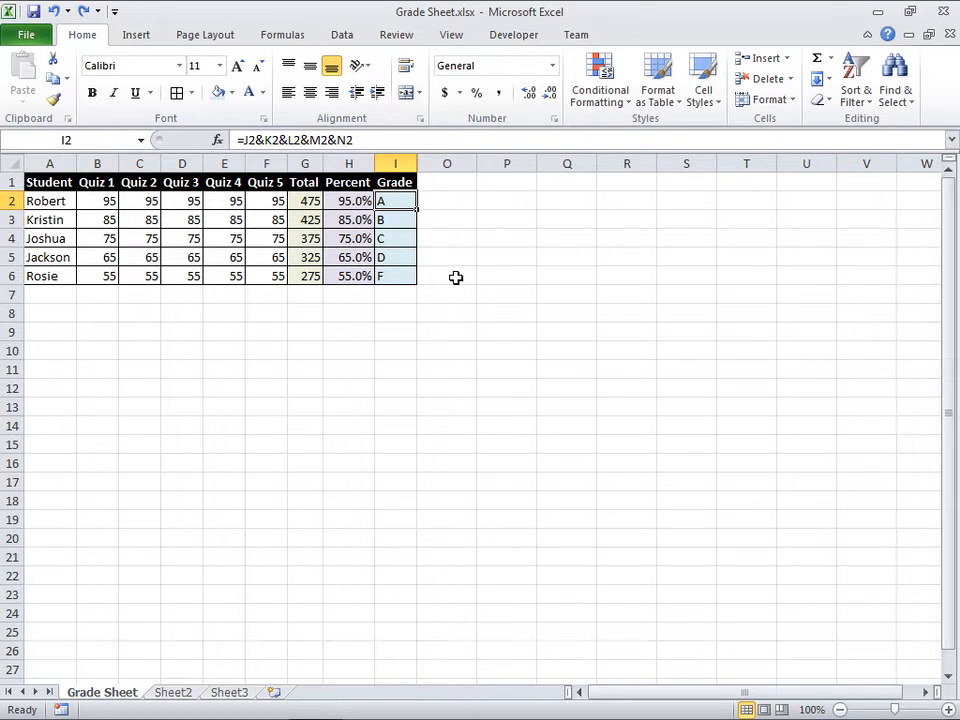
key(ctrl+n)
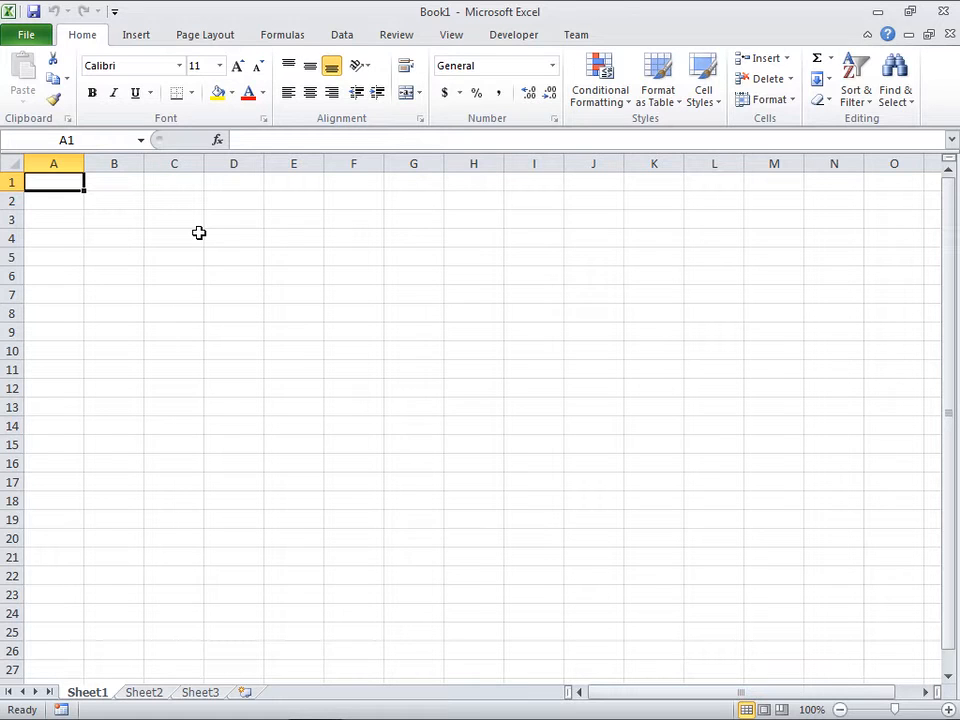
text(Student)
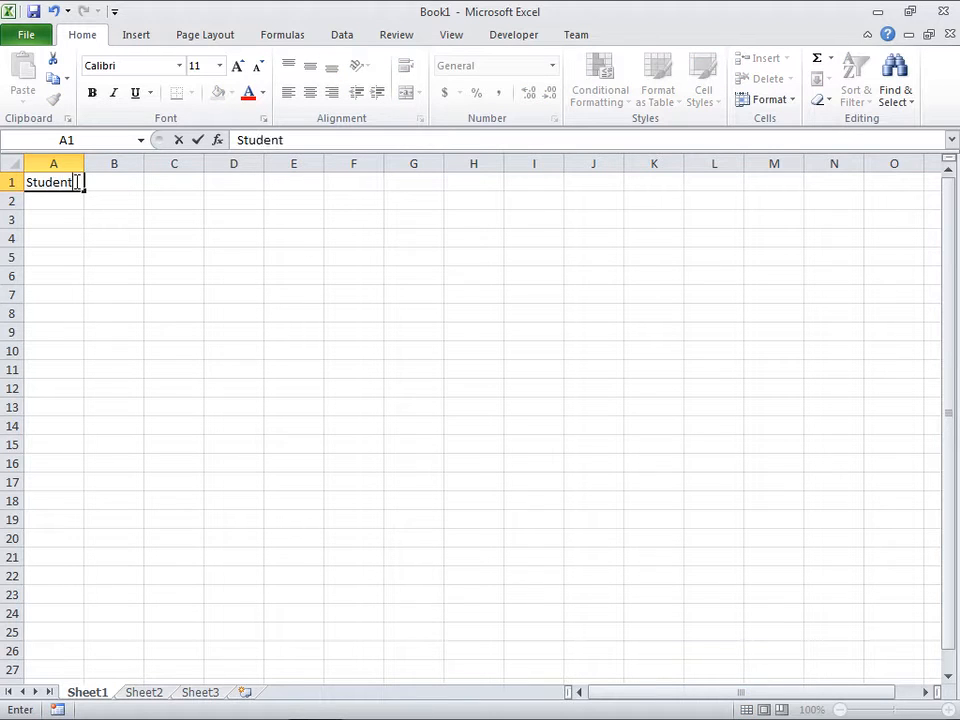
key(Tab)
text(q)
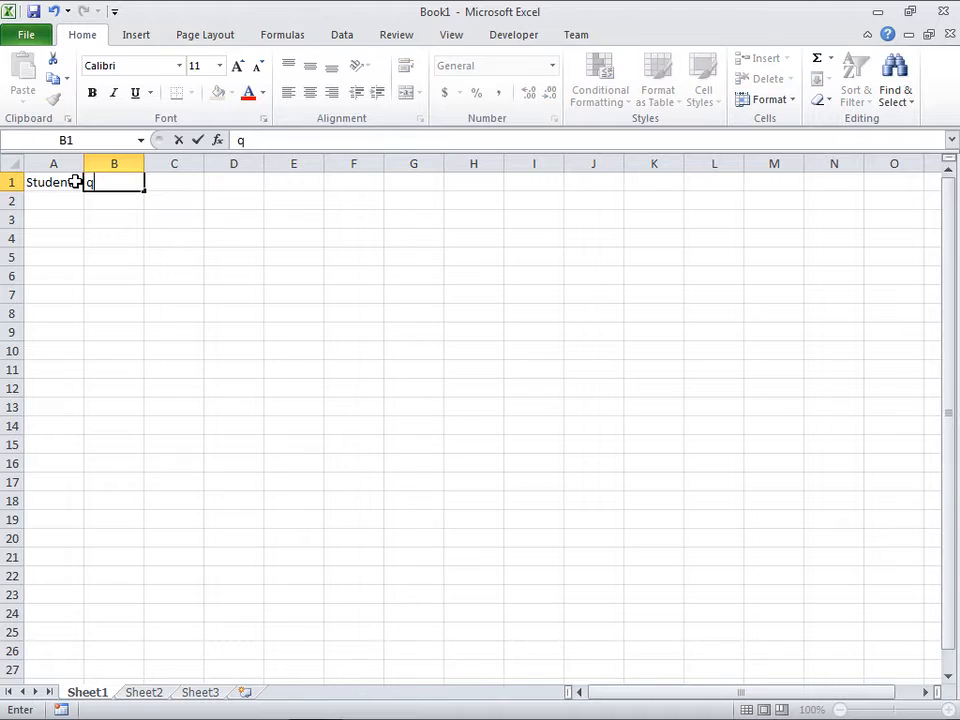
text(Quiz 1)
key(Tab)
text(Quiz 2)
key(Return)
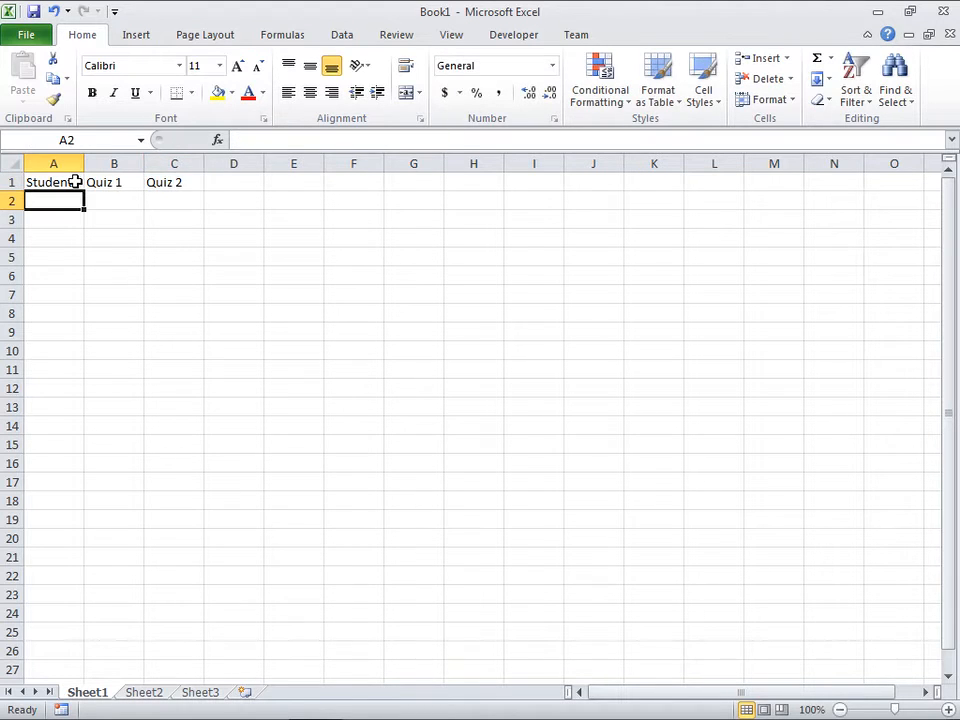
drag(114, 182, 170, 182)
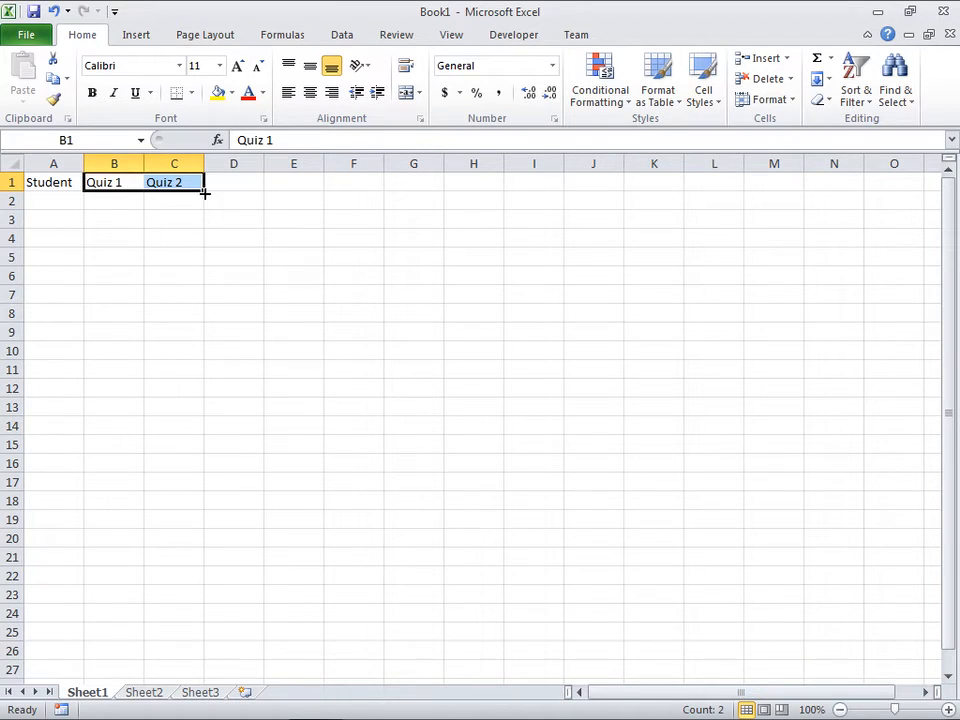
drag(204, 191, 359, 192)
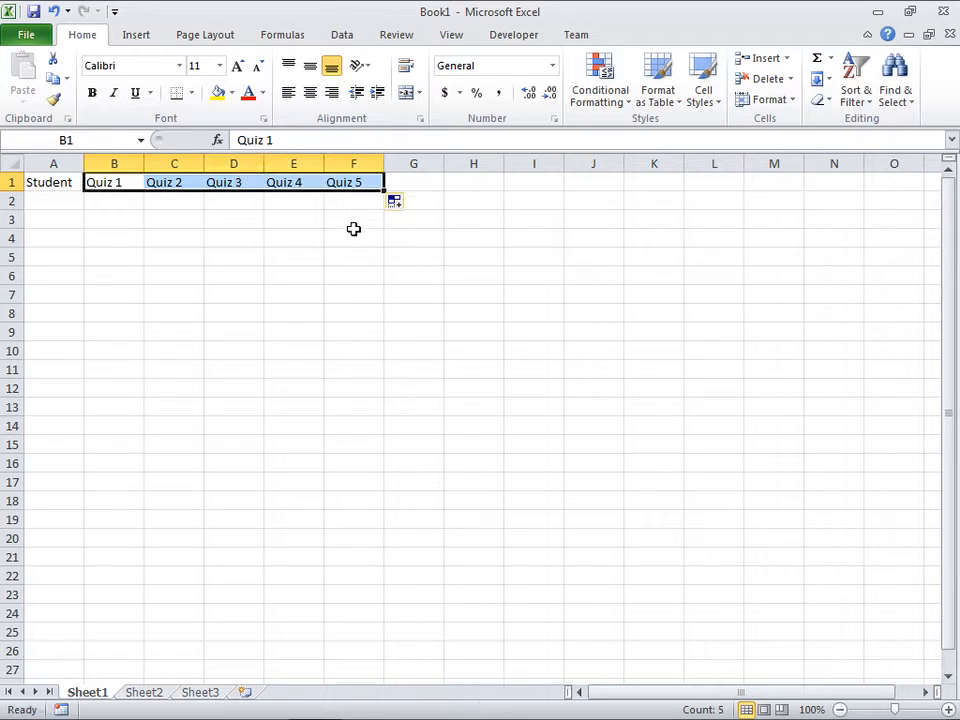
Step: Enter the five students' first names under the Student header in A2:A6
click(36, 199)
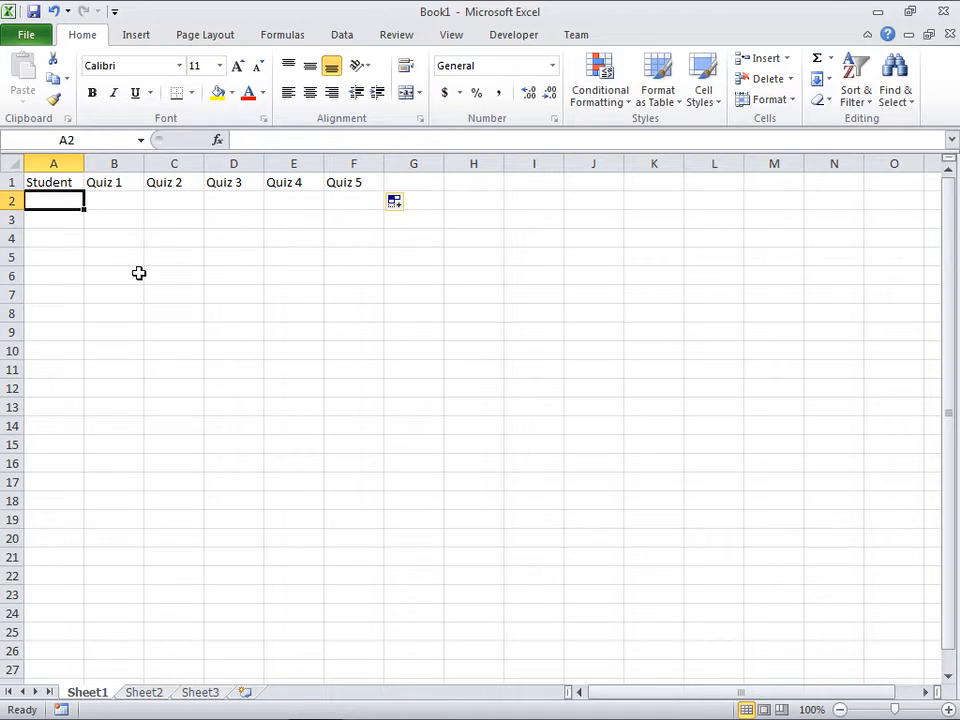
text(Robert)
key(Return)
text(Kristin)
key(Return)
text(Joshua)
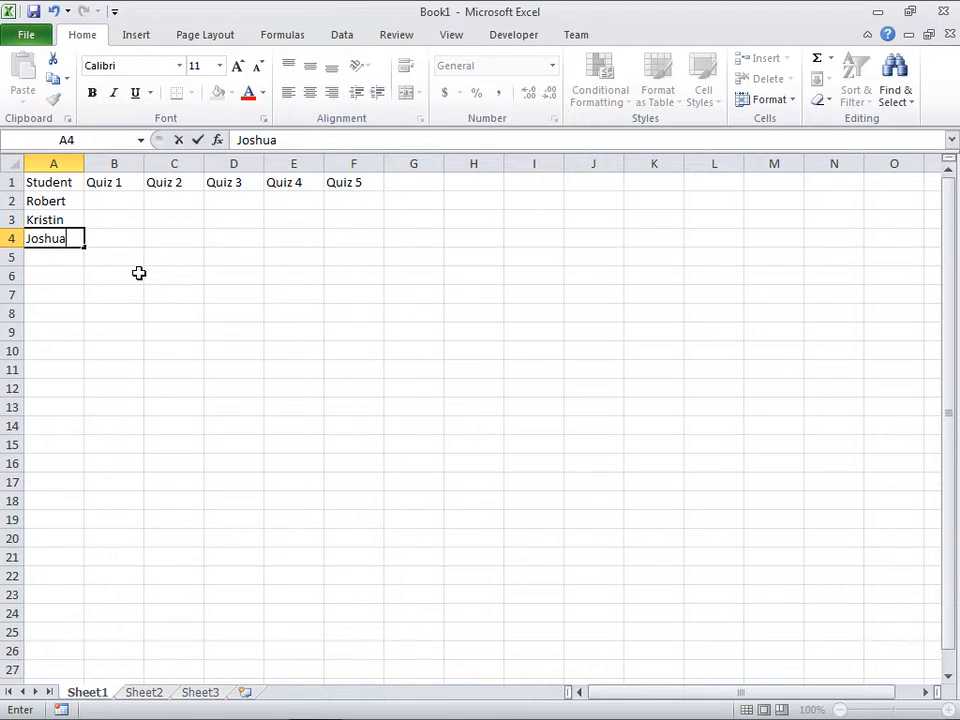
key(Return)
text(Jackson)
key(Return)
text(Rosie)
key(Return)
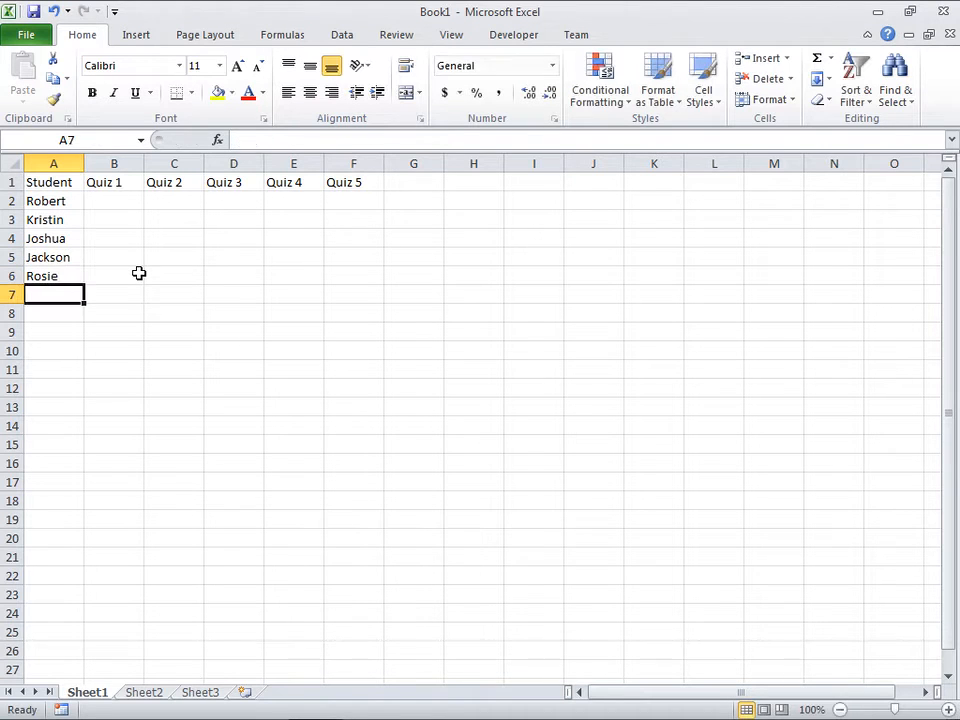
Step: Enter the Quiz 1 scores 95, 85, 75, 65 and 55 in B2:B6 and fill them across through the Quiz 5 column
click(93, 200)
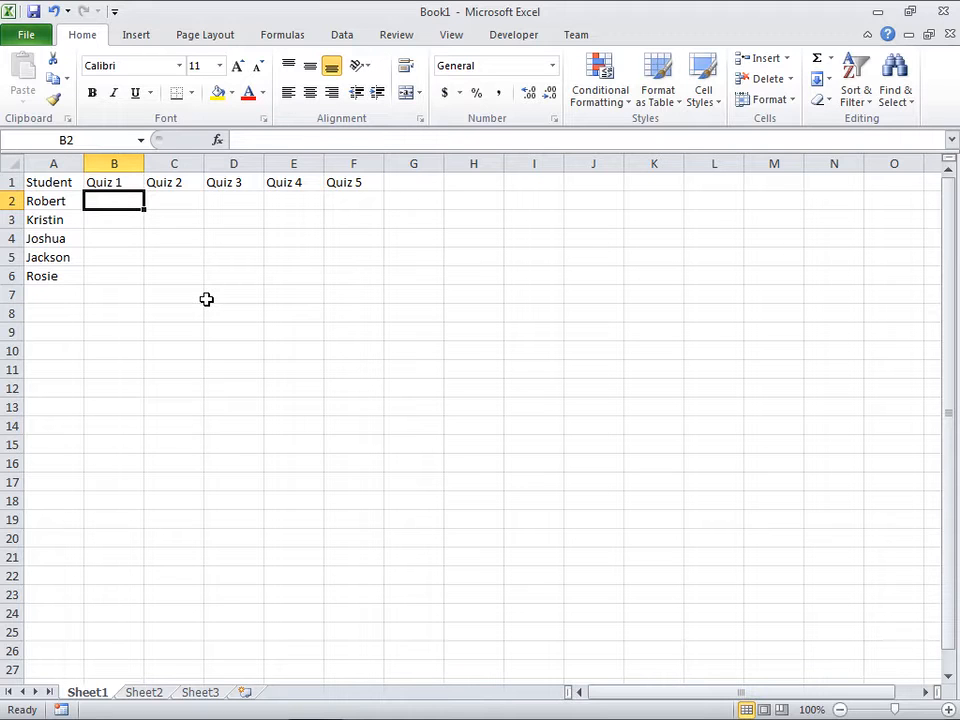
text(95)
key(Return)
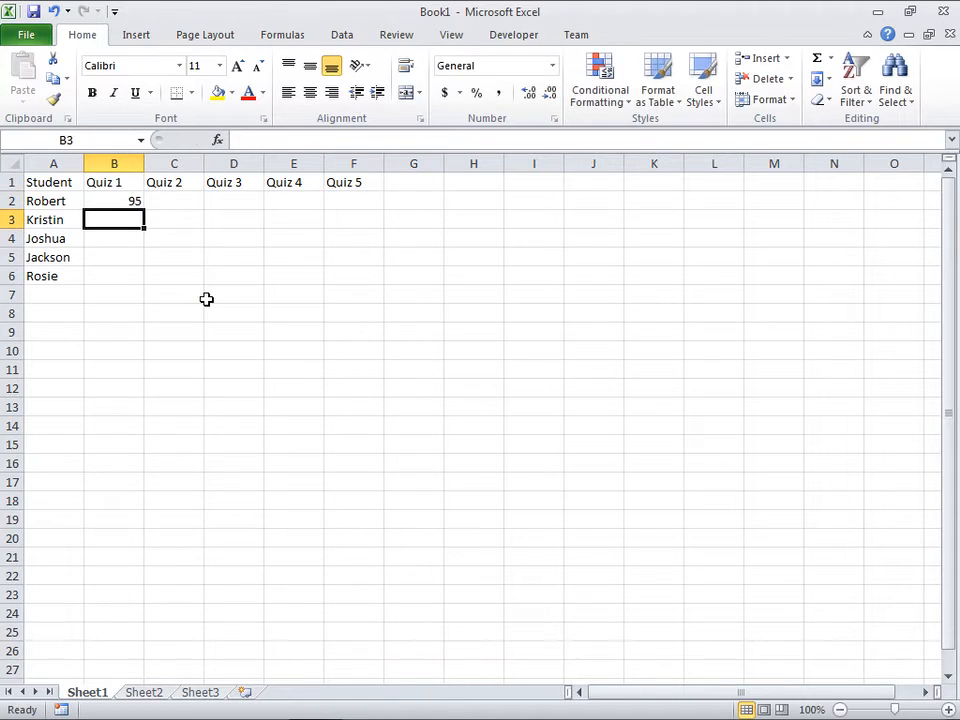
text(85)
key(Return)
text(75)
key(Return)
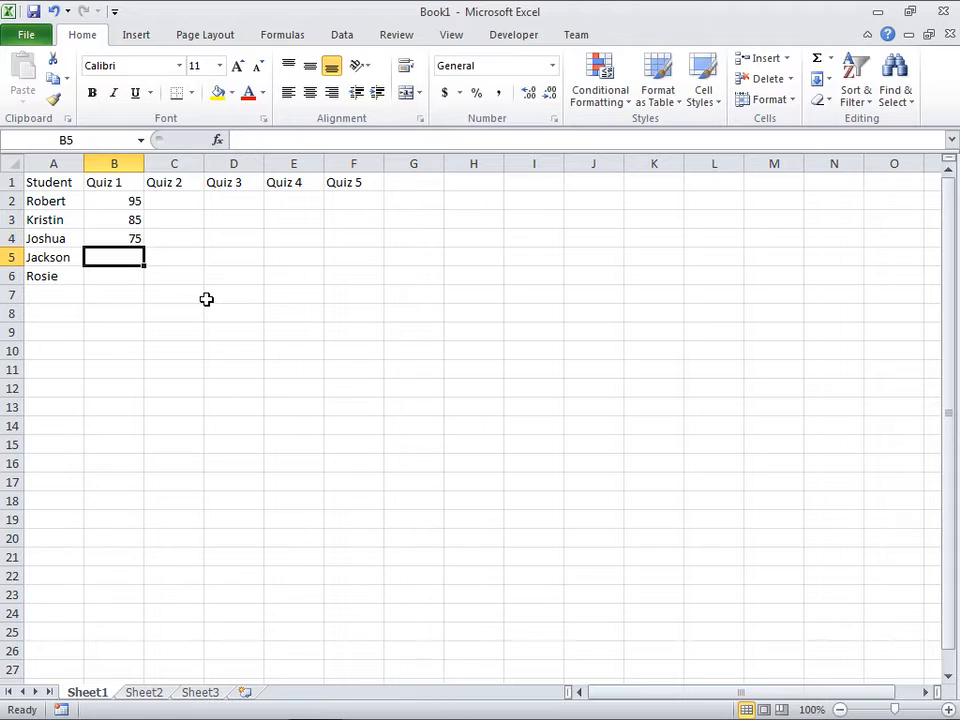
text(65)
key(Return)
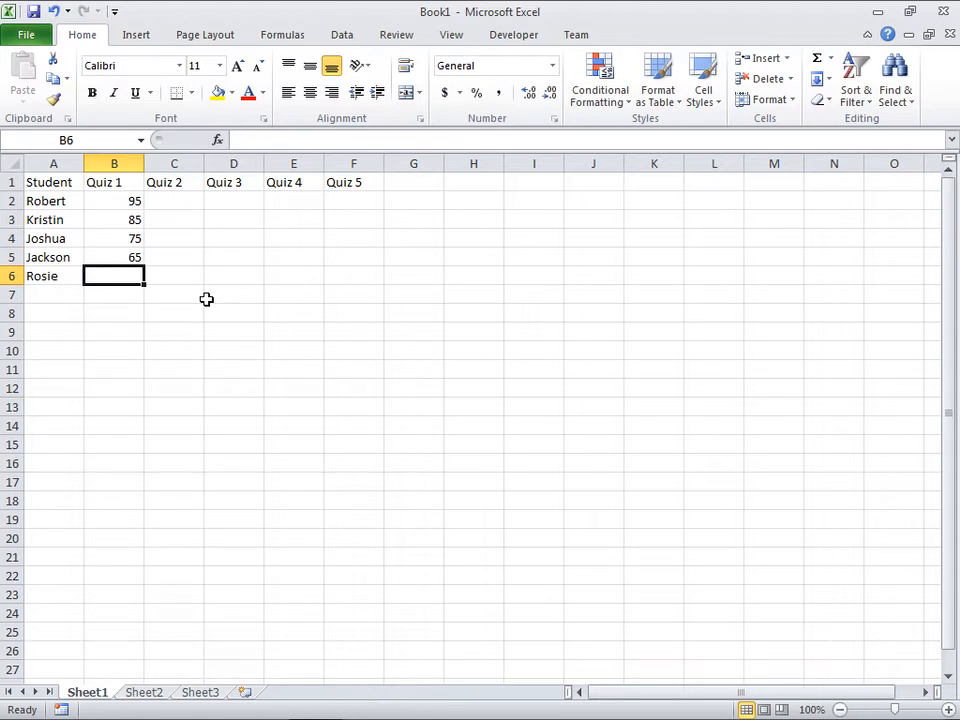
text(55)
key(Return)
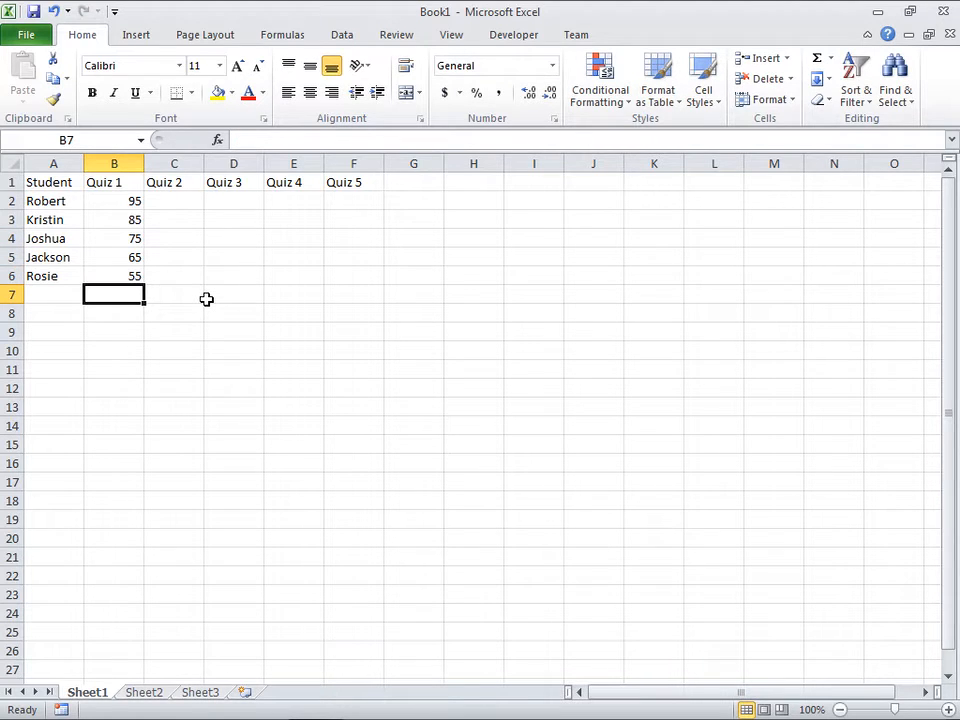
drag(128, 201, 121, 268)
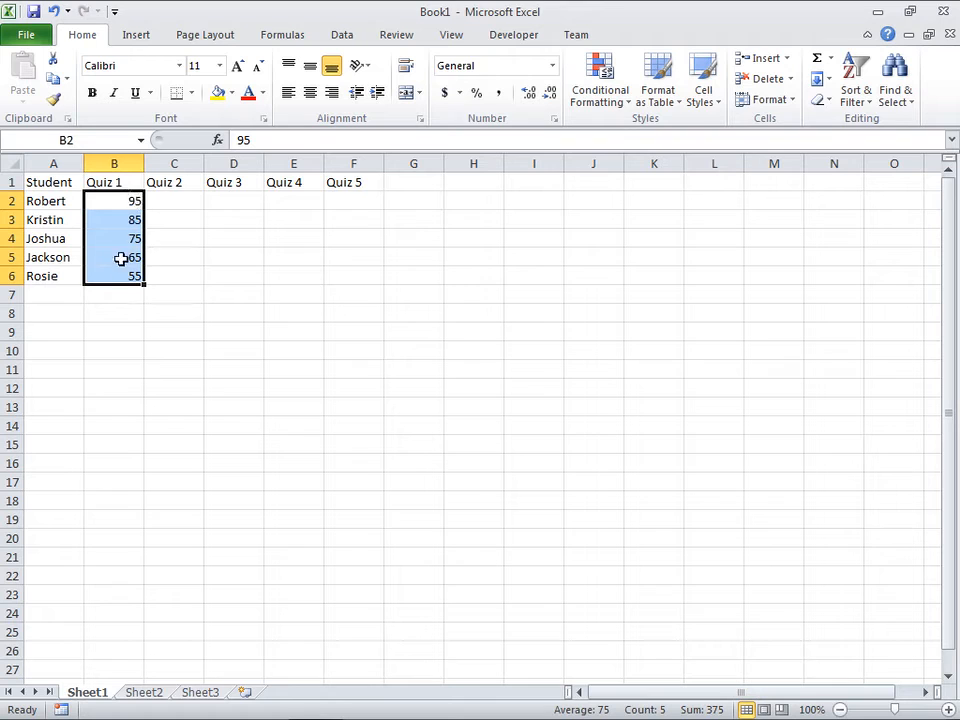
drag(142, 284, 367, 287)
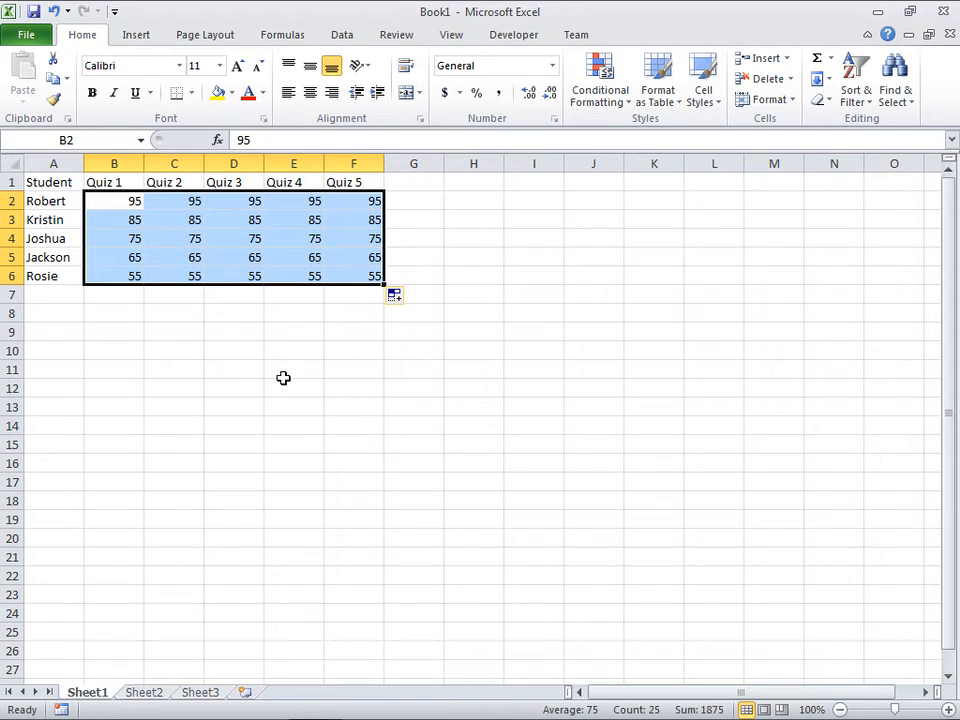
Step: Add the headers Total, Percent and Grade in G1:I1
click(438, 184)
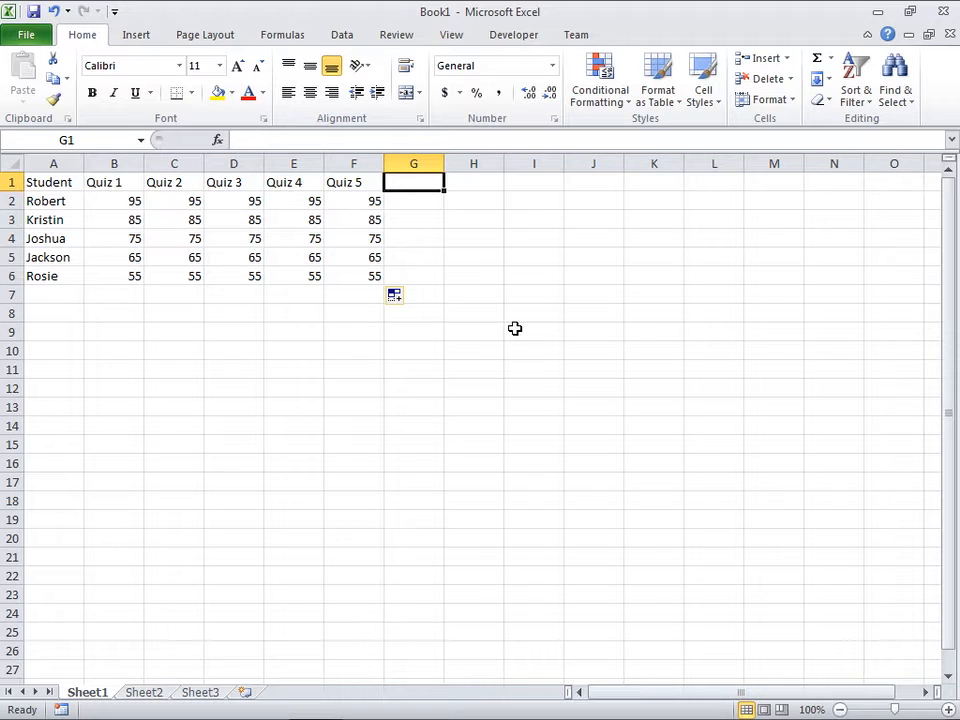
text(Total)
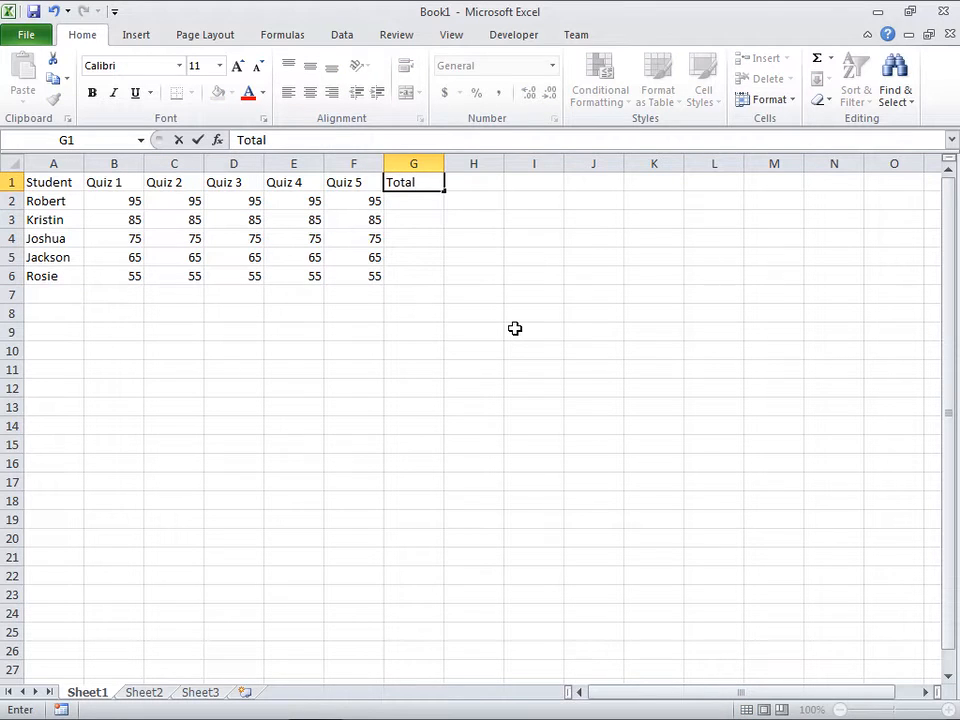
key(Tab)
text(Percen)
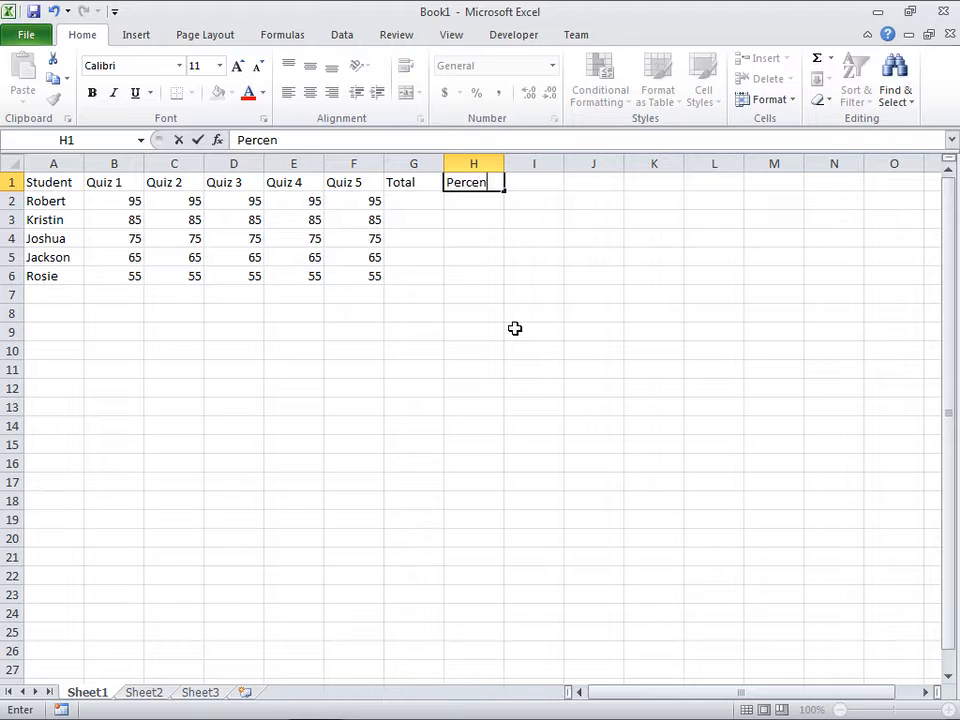
text(t)
key(Tab)
text(Grade)
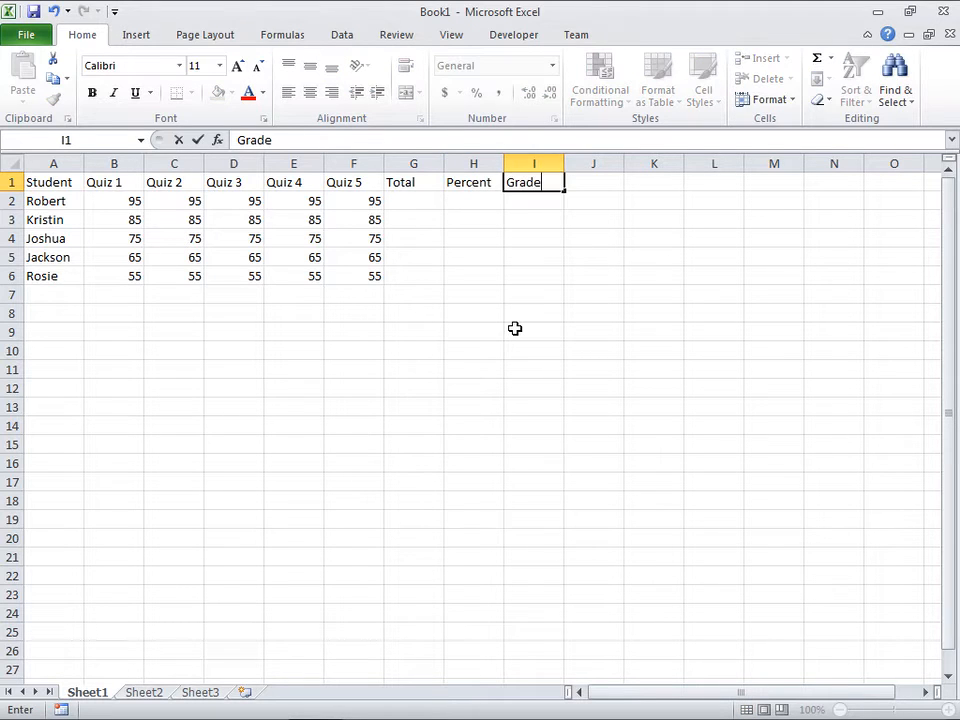
key(Return)
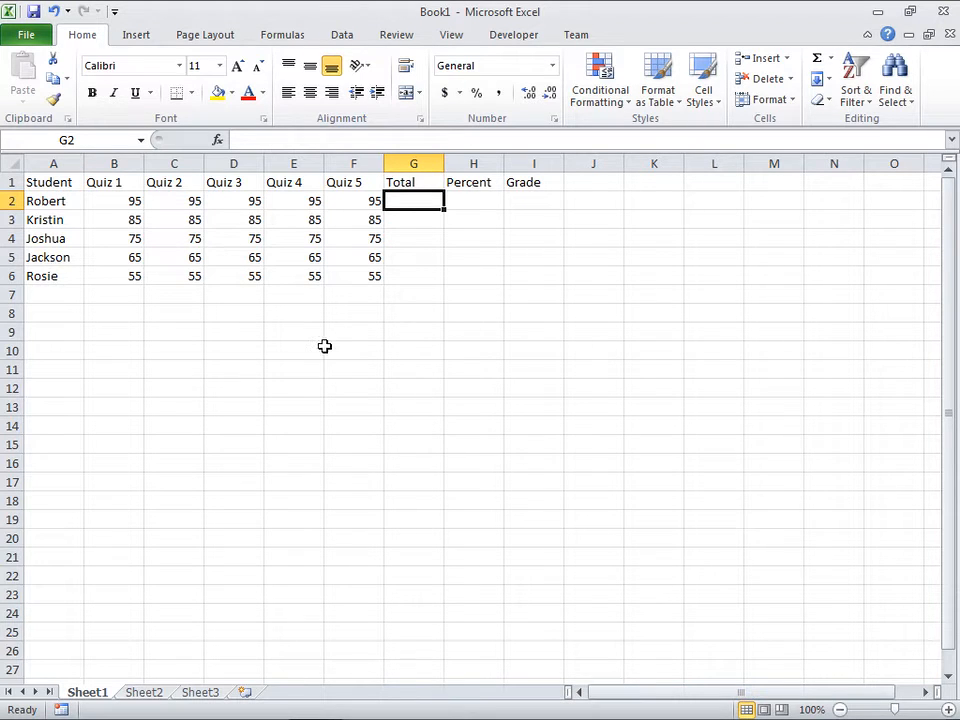
Step: Try totalling the first student's quiz scores in G2 with the formula =B2+C2+D2+E2+F2, and clear the cell again
text(=)
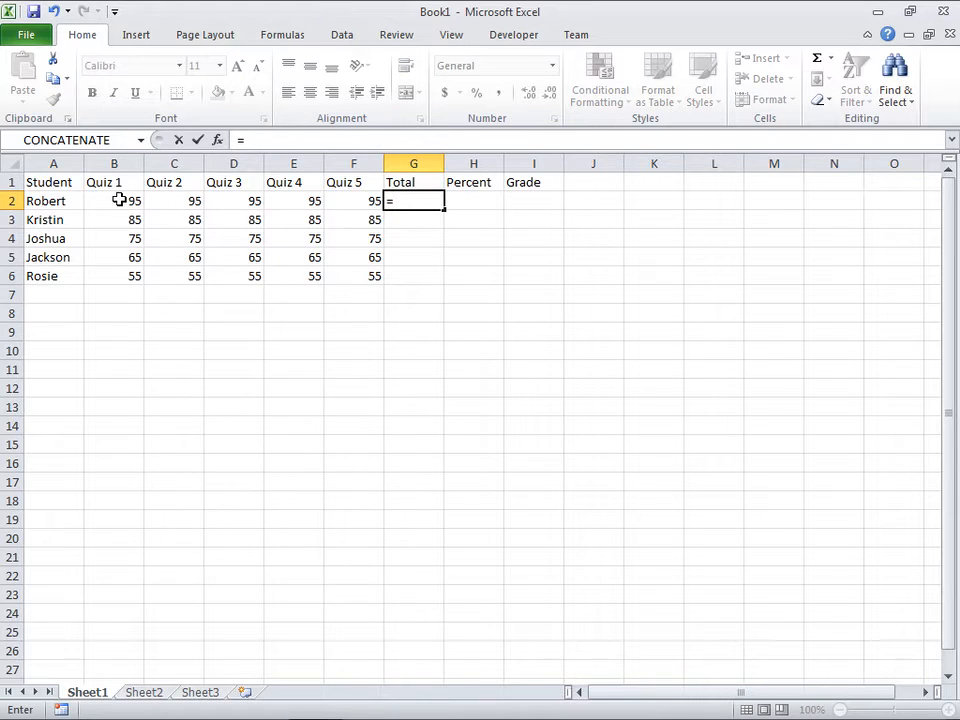
text(b2+)
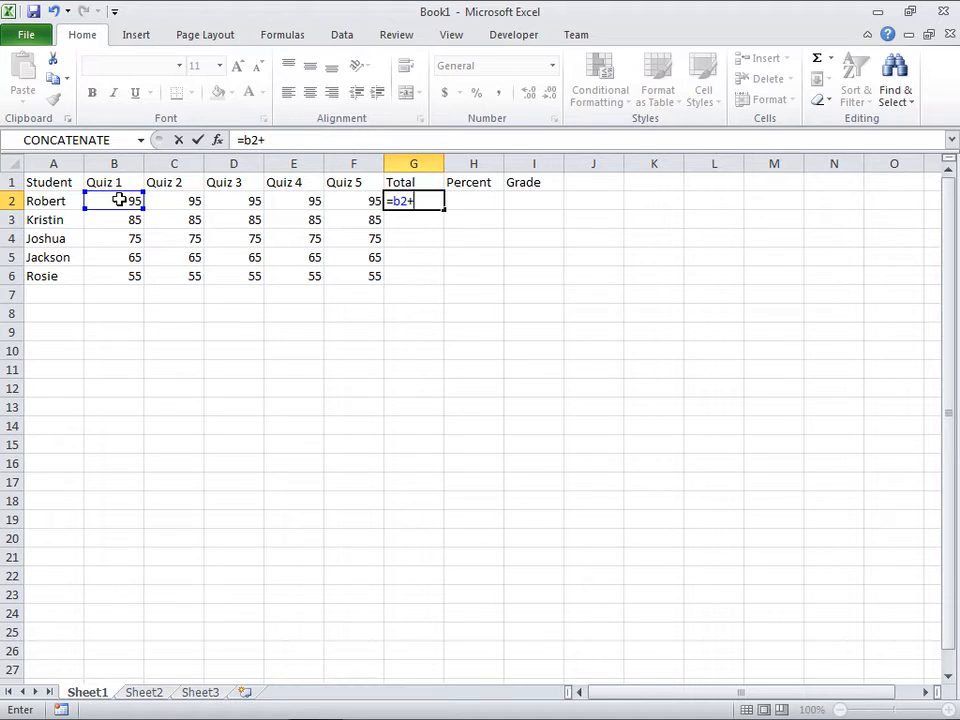
click(194, 202)
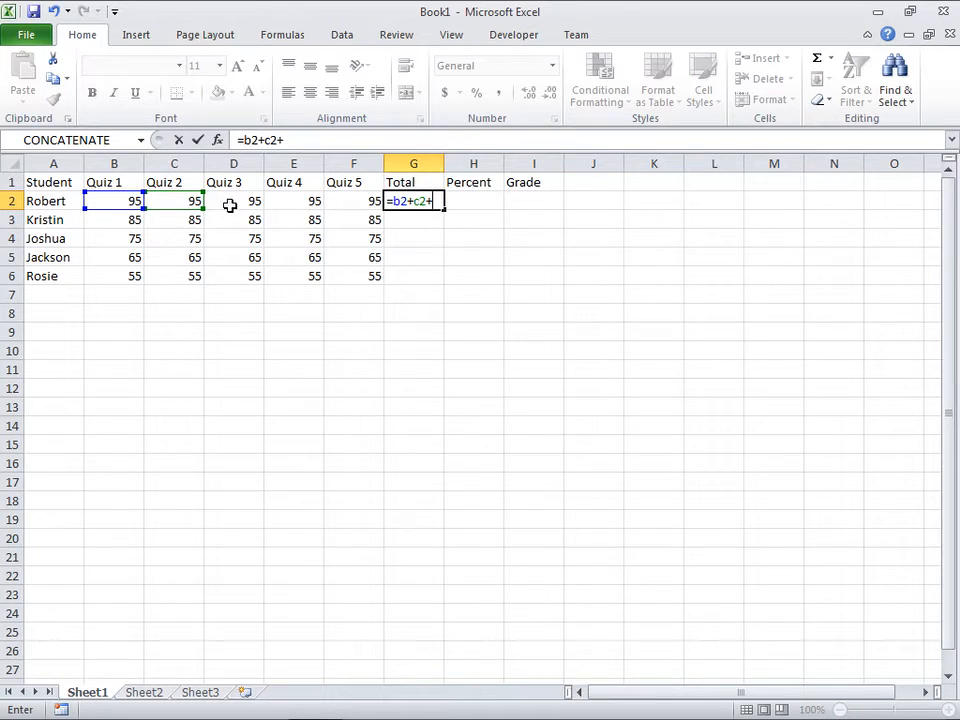
text(+d2)
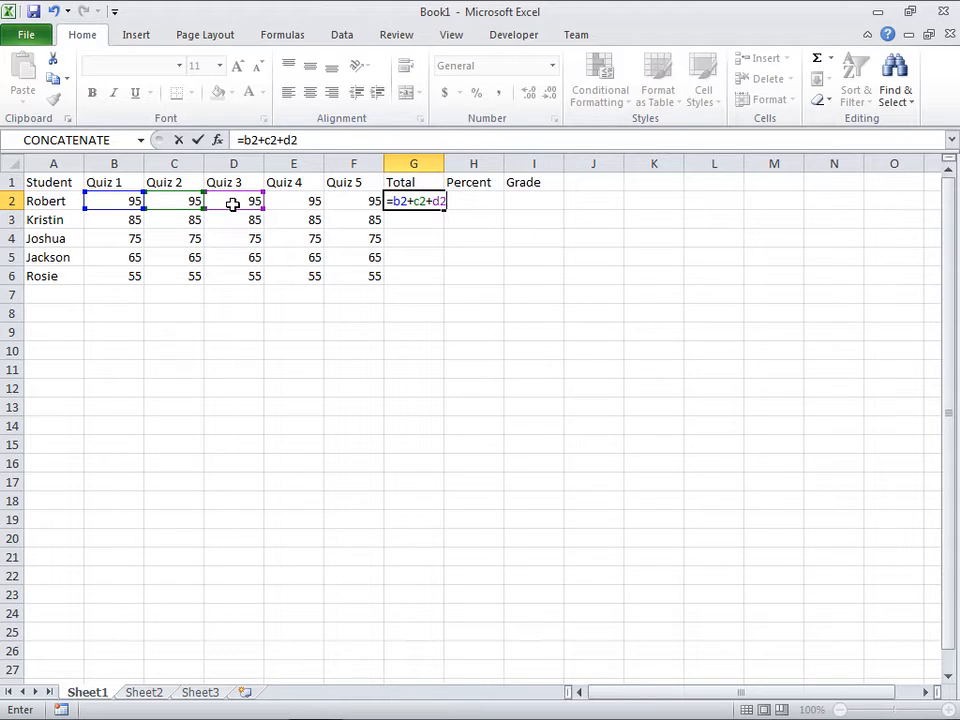
text(+e2)
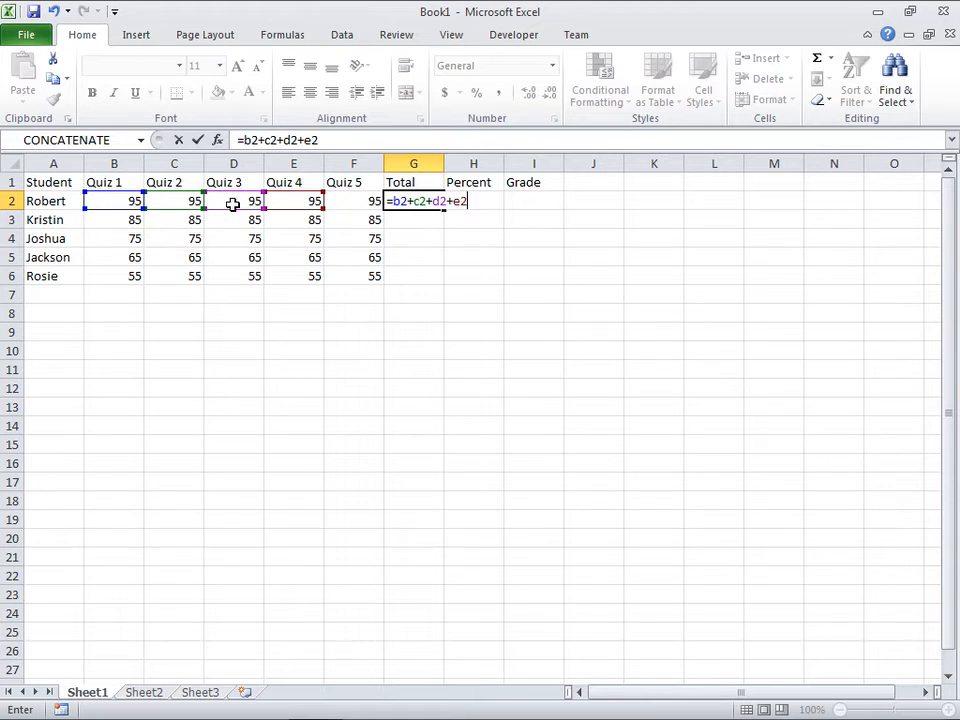
text(+f2)
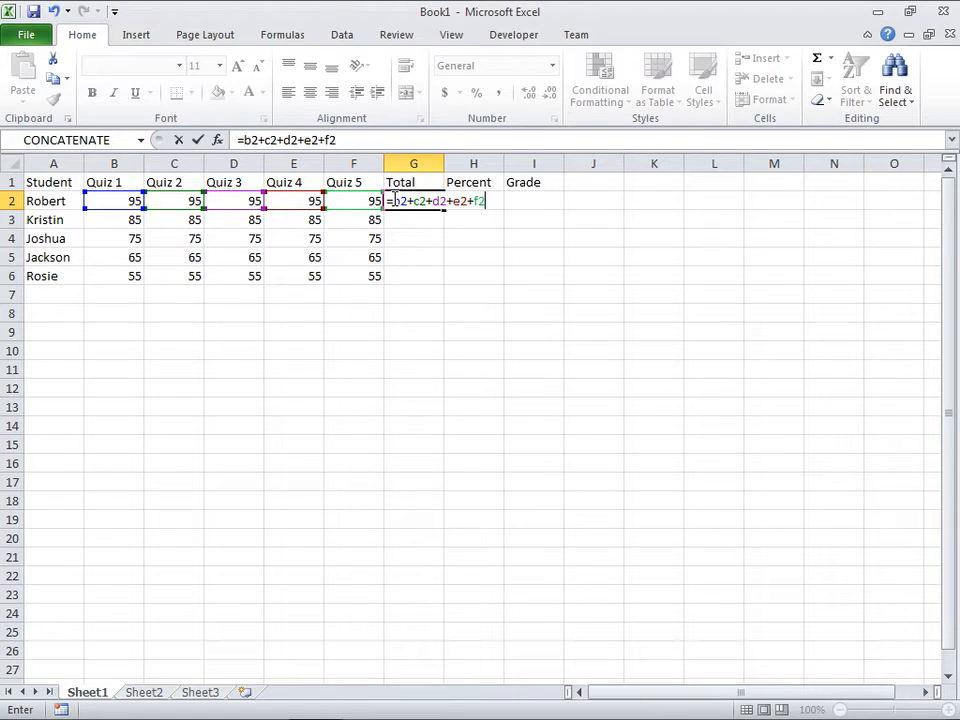
key(Return)
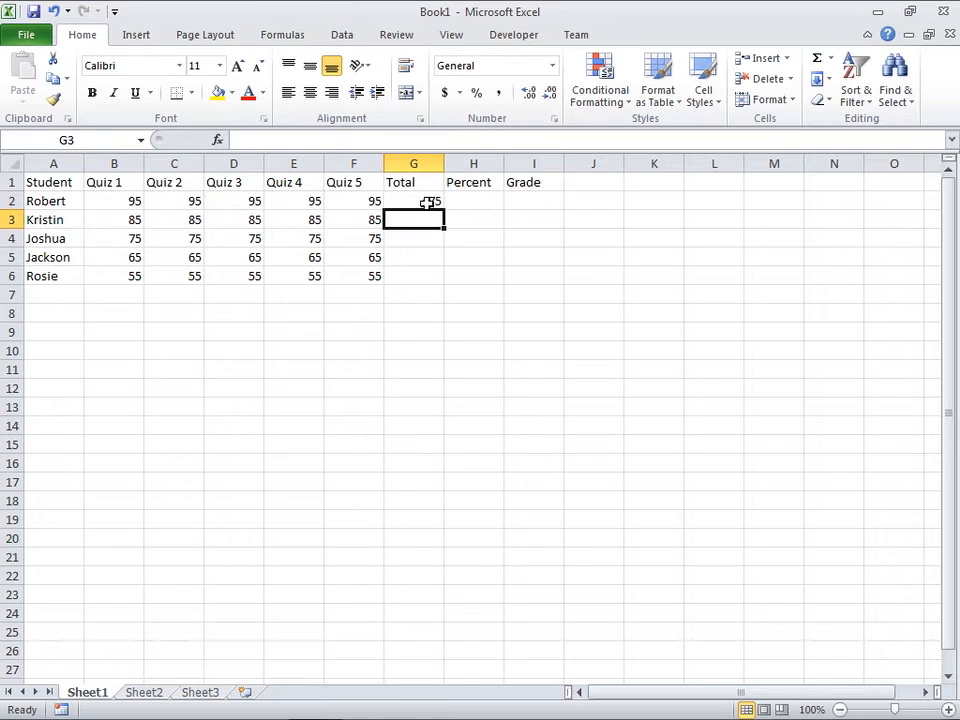
click(430, 201)
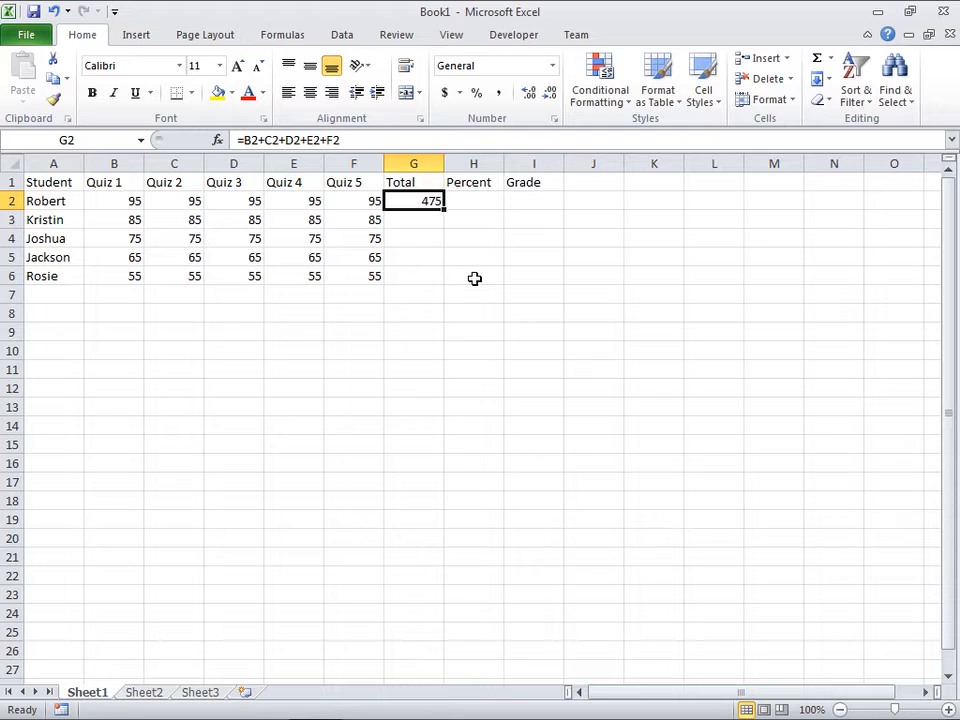
key(Delete)
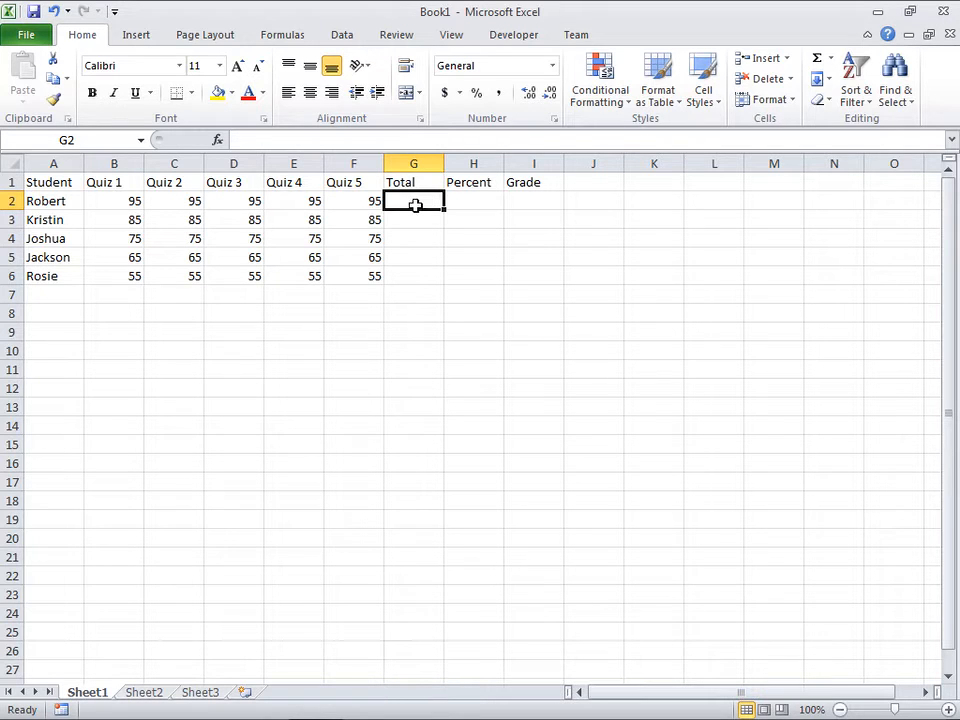
Step: Total the first student's quiz scores in G2 using AutoSum with the formula =SUM(B2:F2)
click(830, 58)
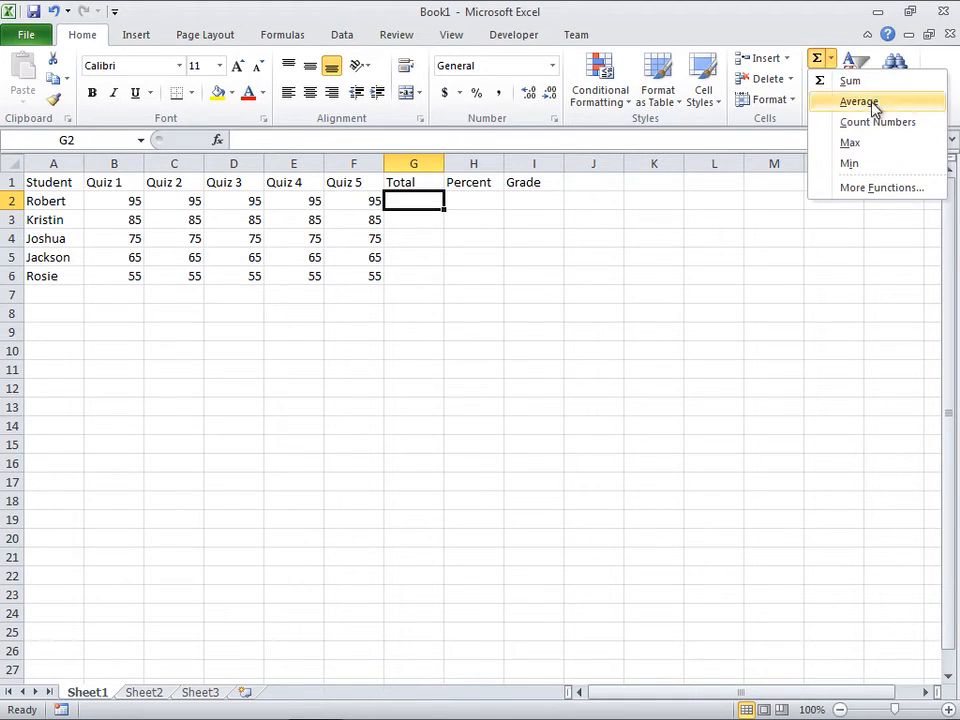
click(831, 60)
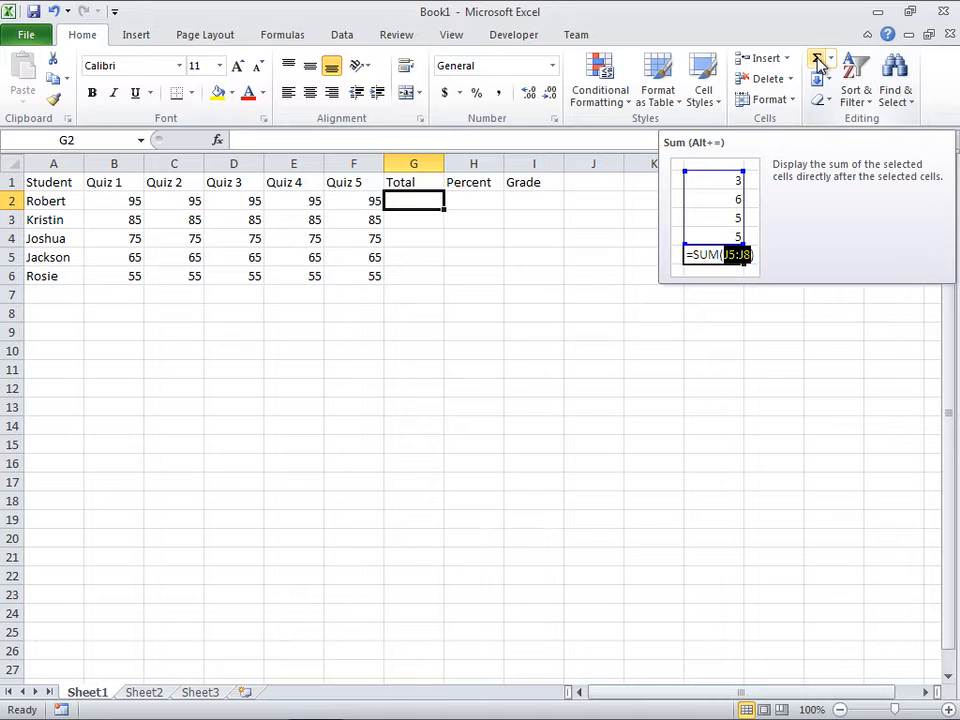
click(817, 62)
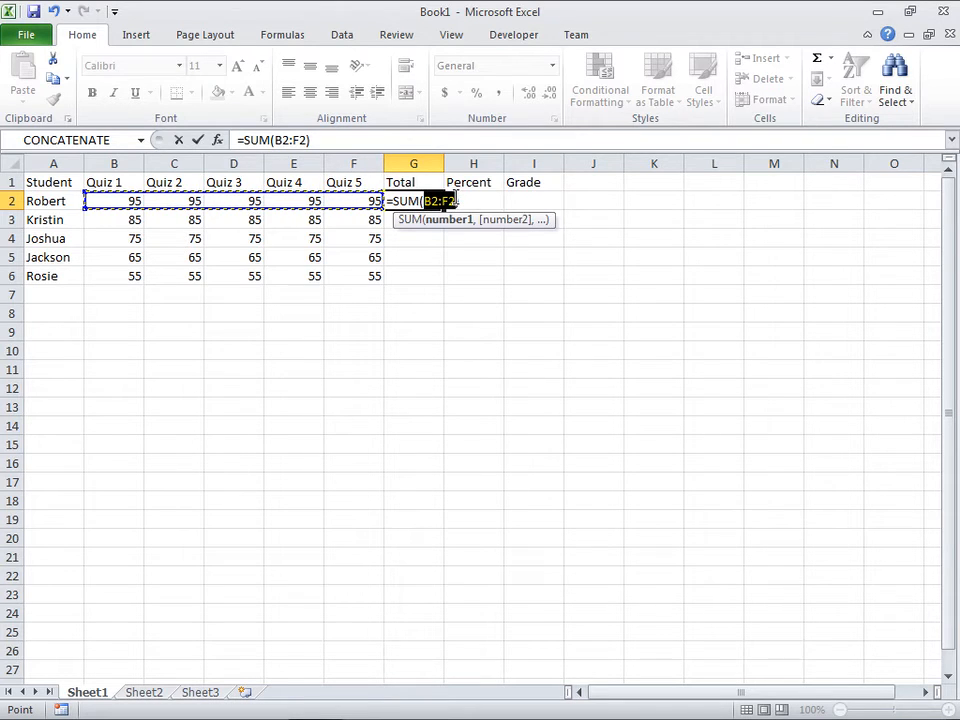
key(Return)
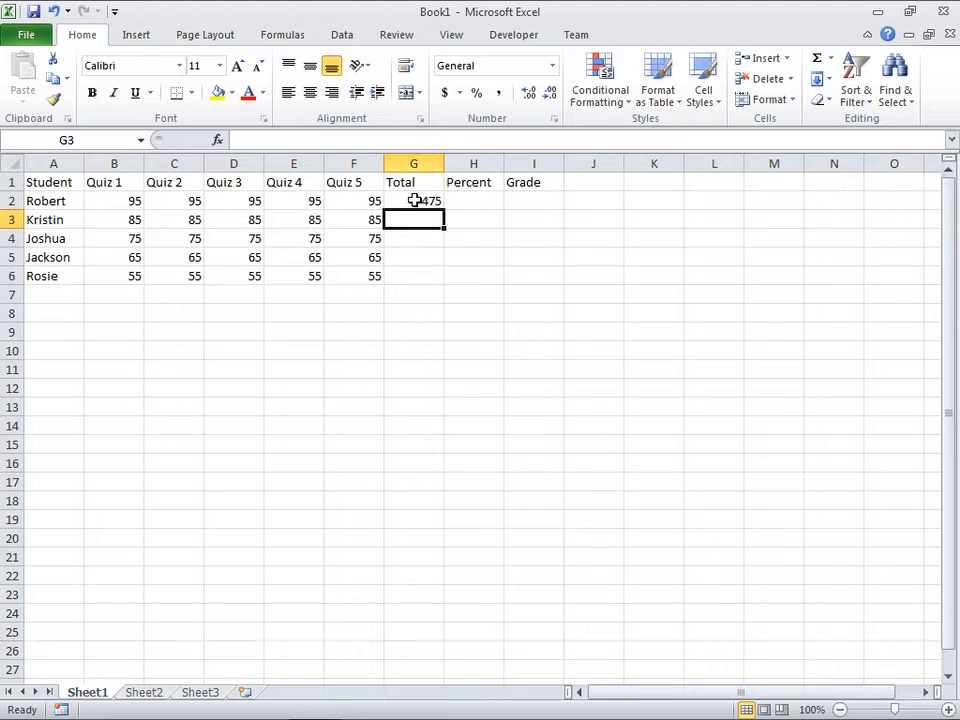
Step: Fill the first student's total formula from G2 down through G6 and check the formulas in the Total column
click(414, 201)
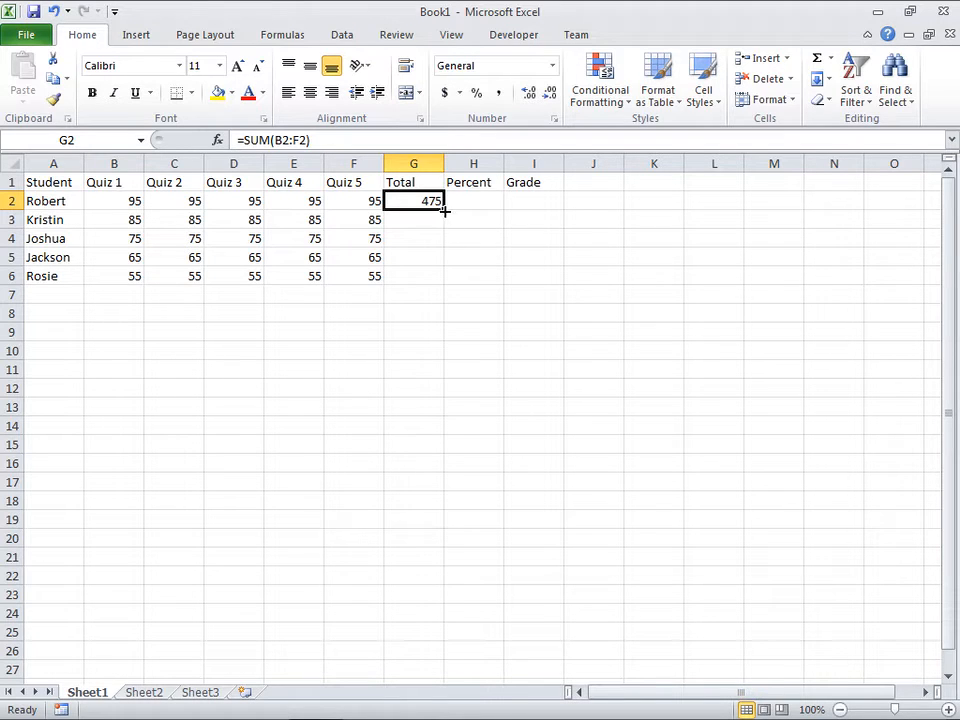
drag(445, 208, 443, 285)
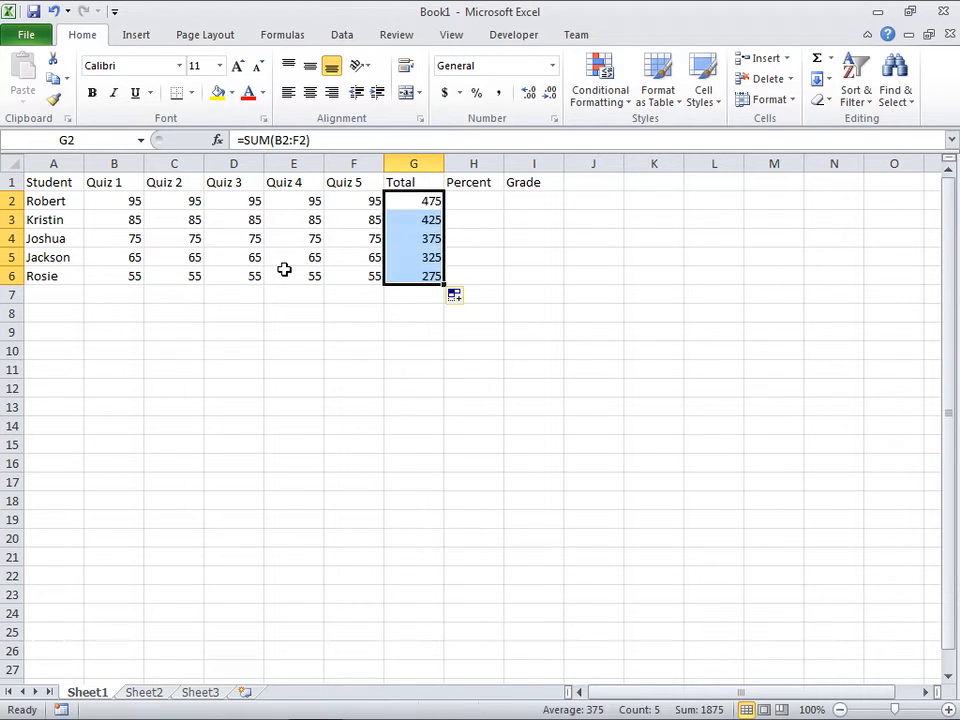
click(424, 201)
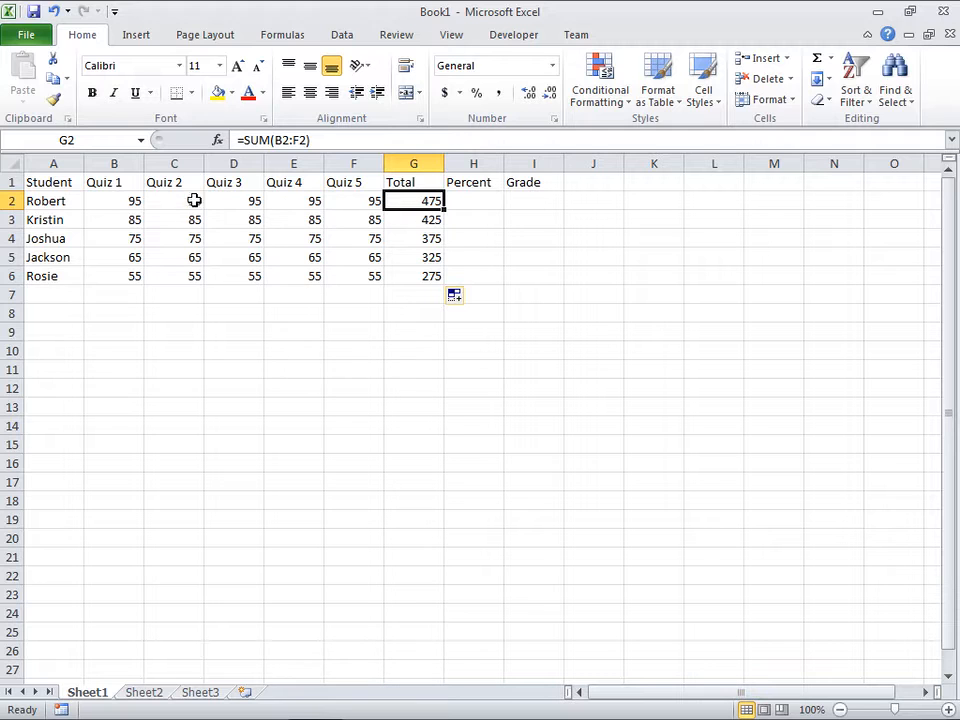
click(436, 221)
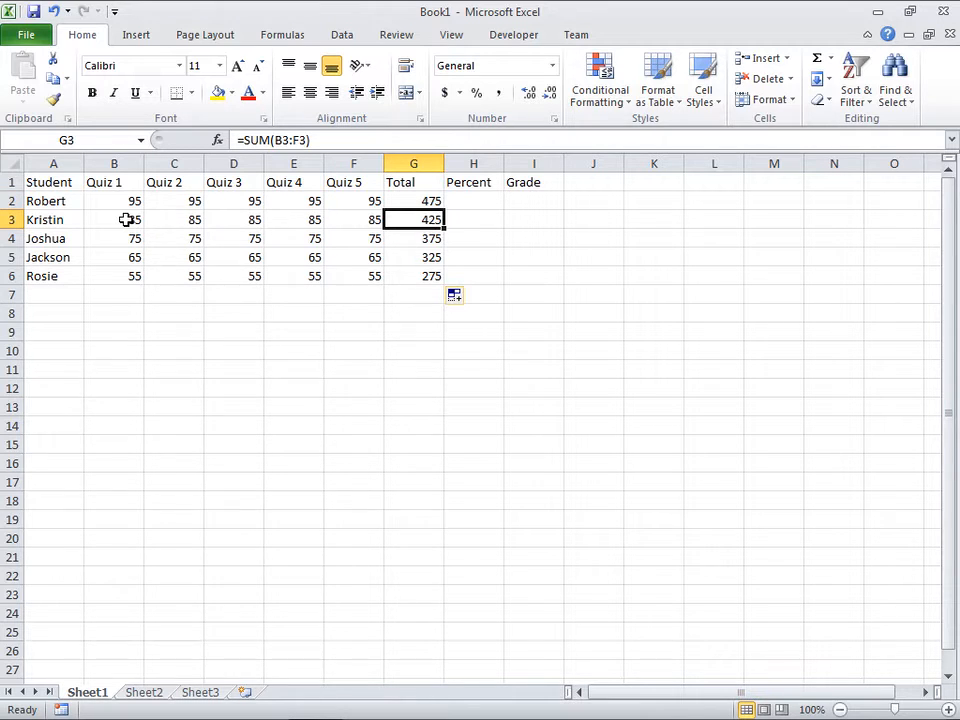
click(424, 275)
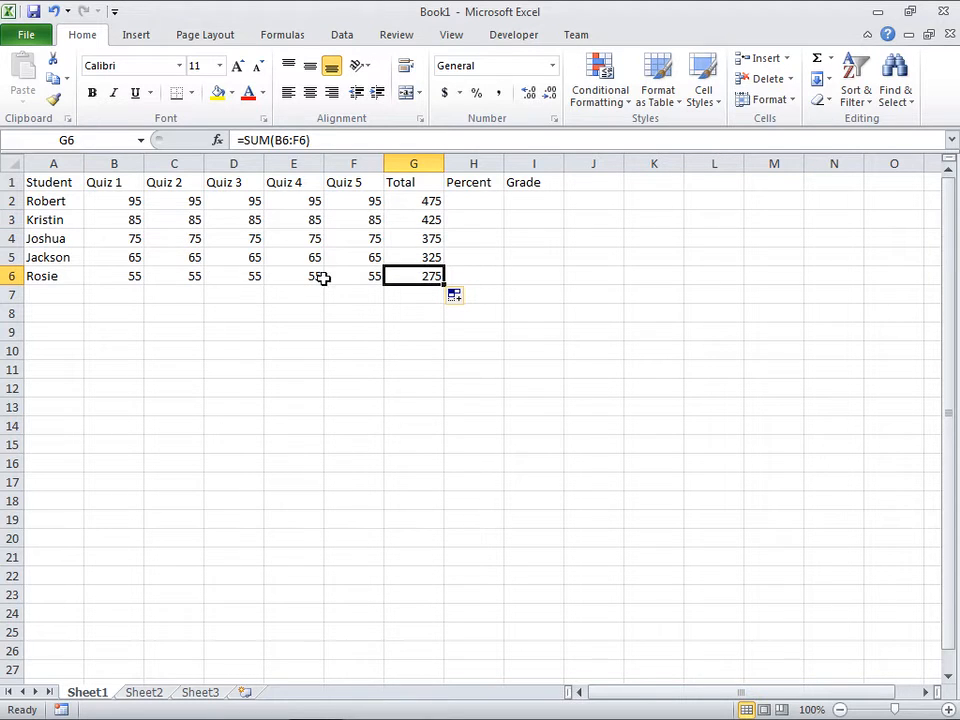
click(416, 254)
click(418, 238)
click(421, 219)
click(420, 201)
drag(445, 209, 446, 285)
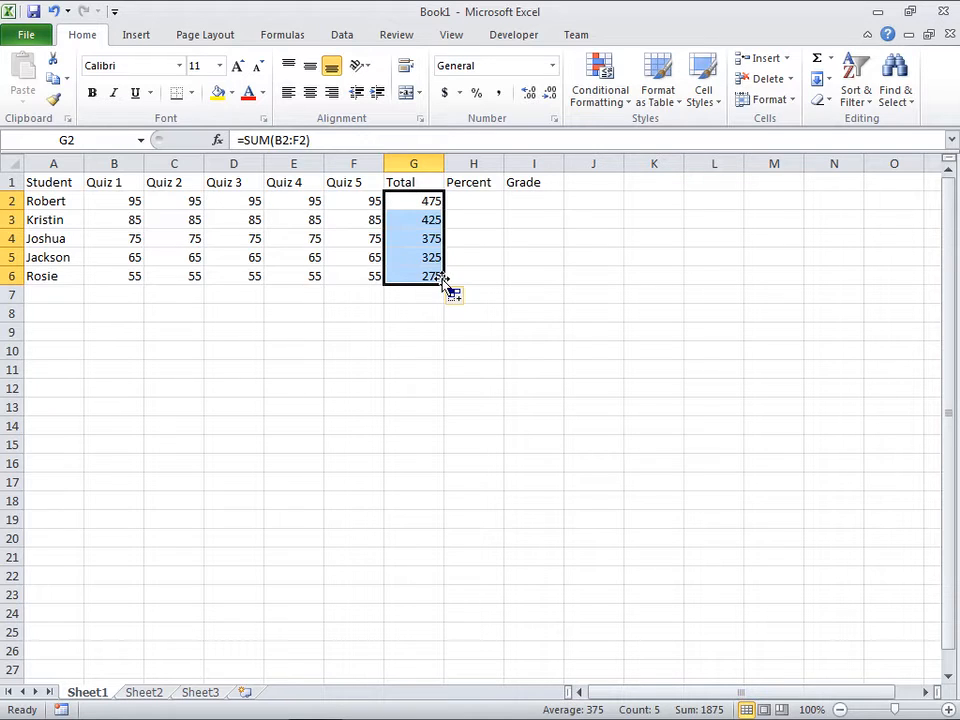
Step: Calculate the first student's percentage in H2 with the formula =G2/500
click(470, 201)
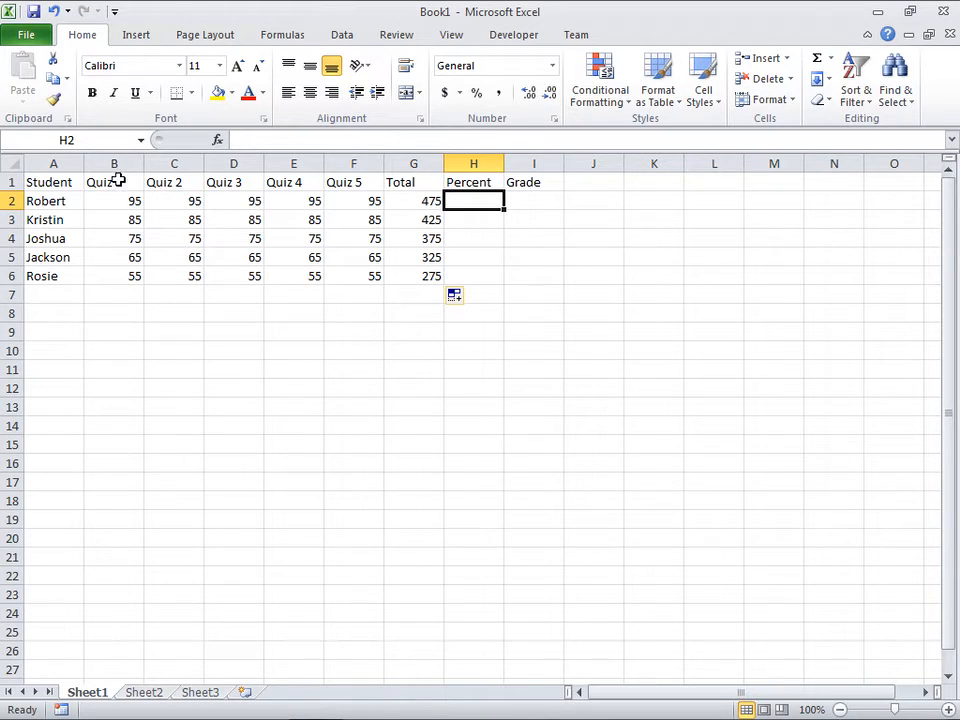
click(421, 202)
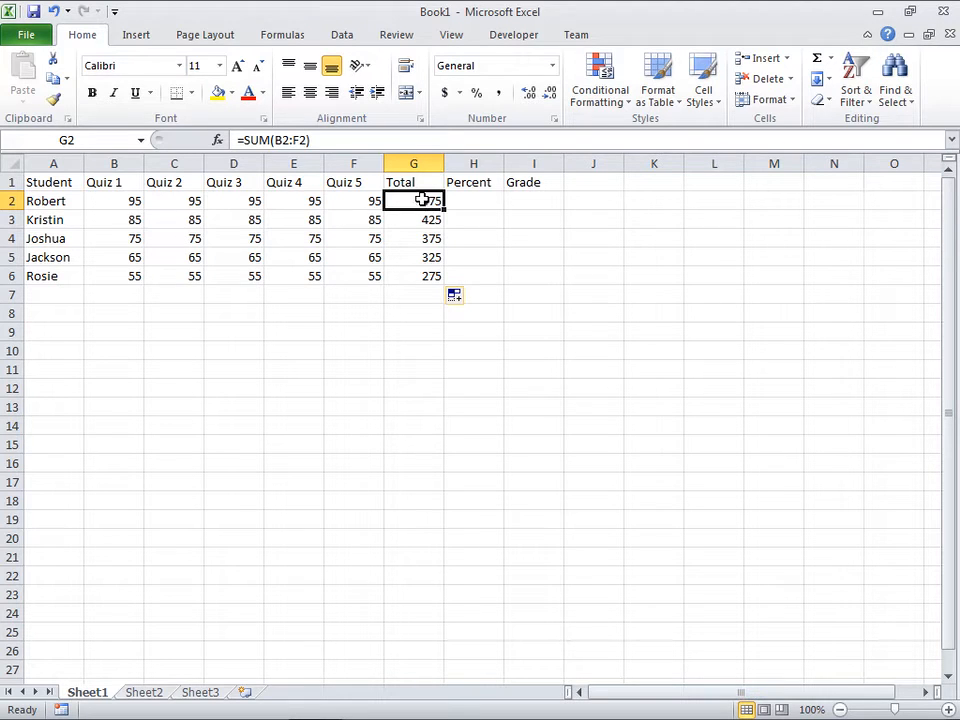
click(453, 197)
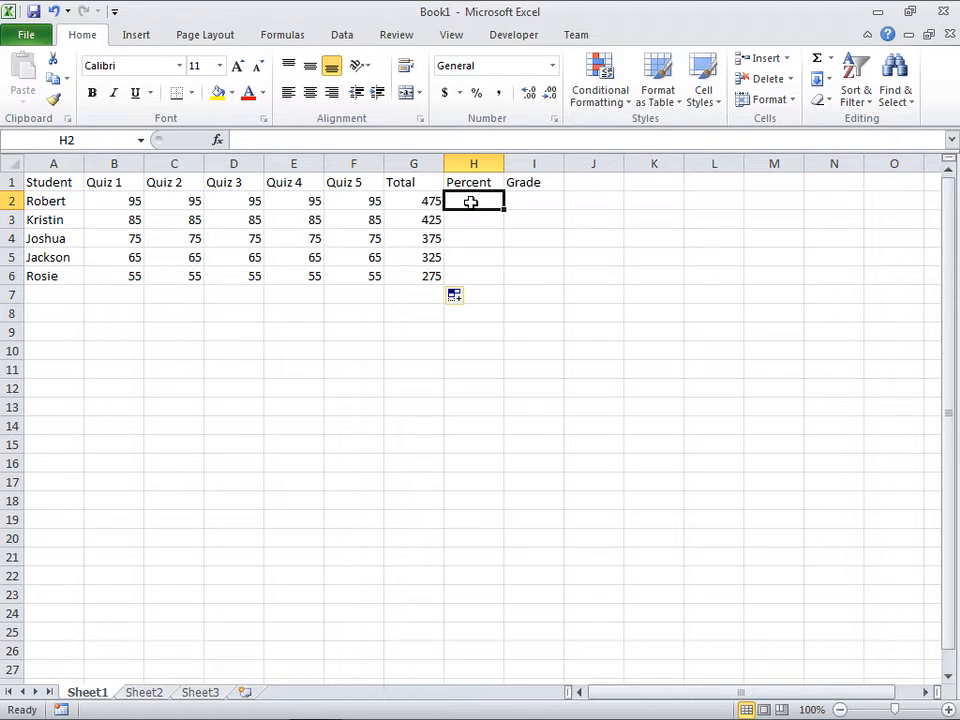
text(=)
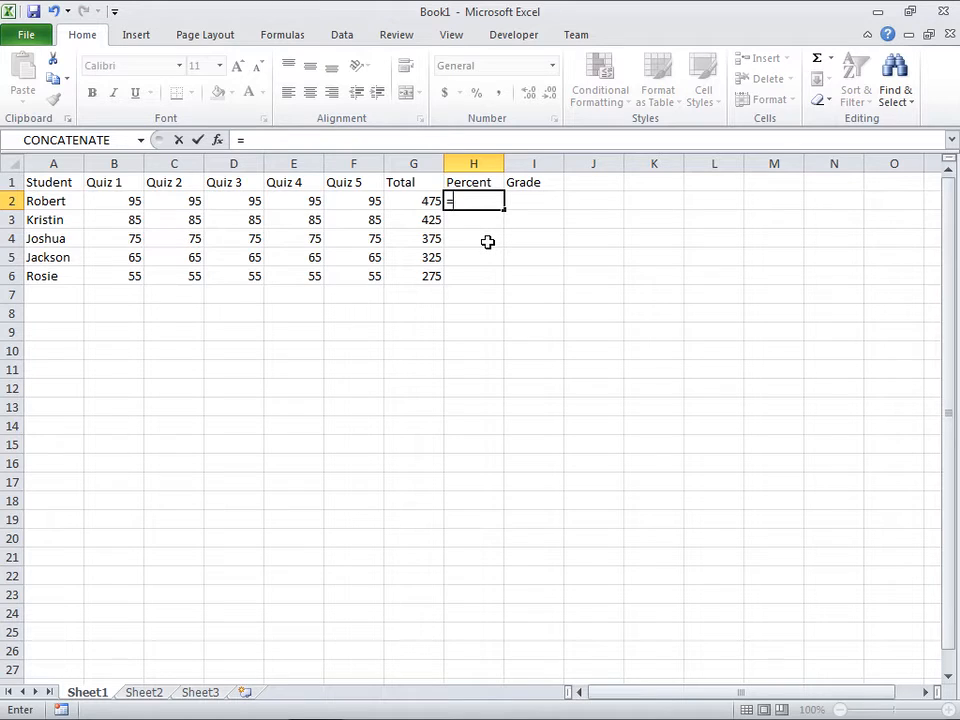
click(415, 201)
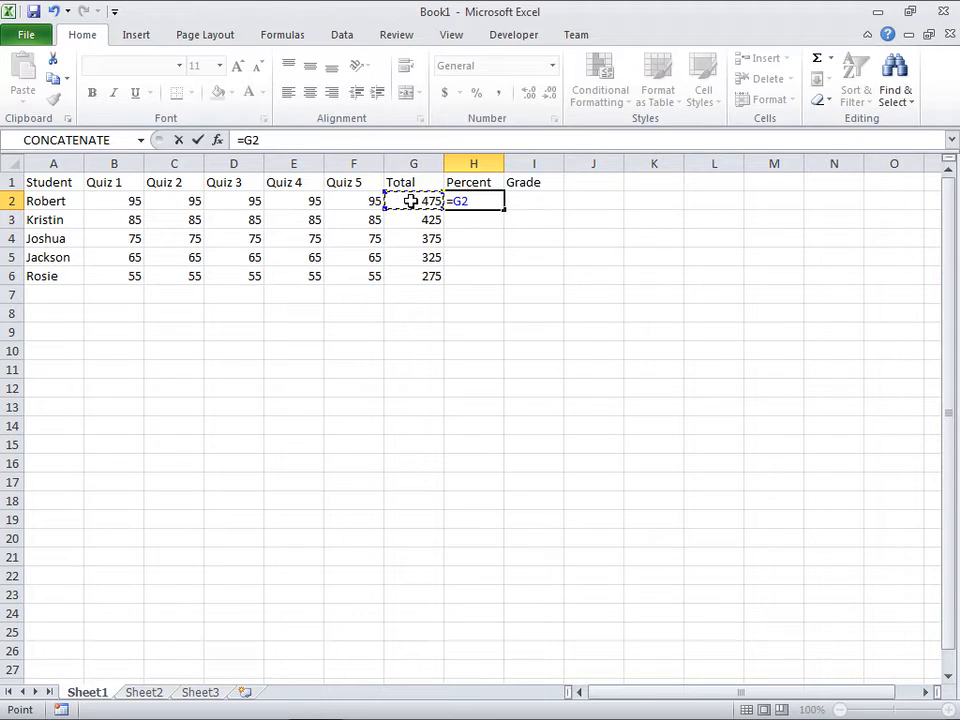
text(/500)
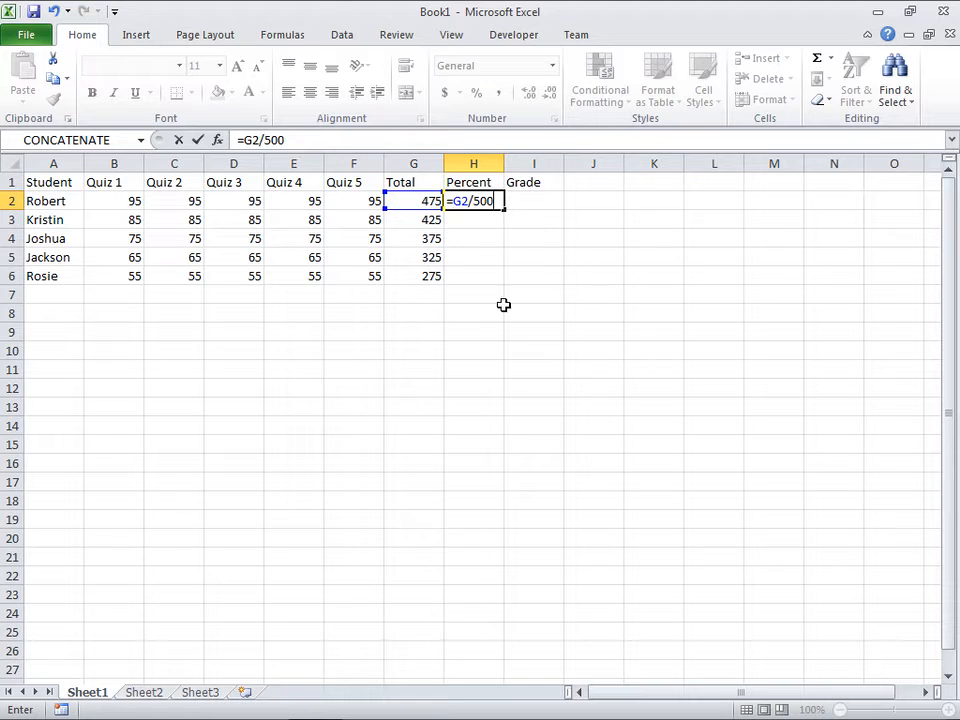
key(Return)
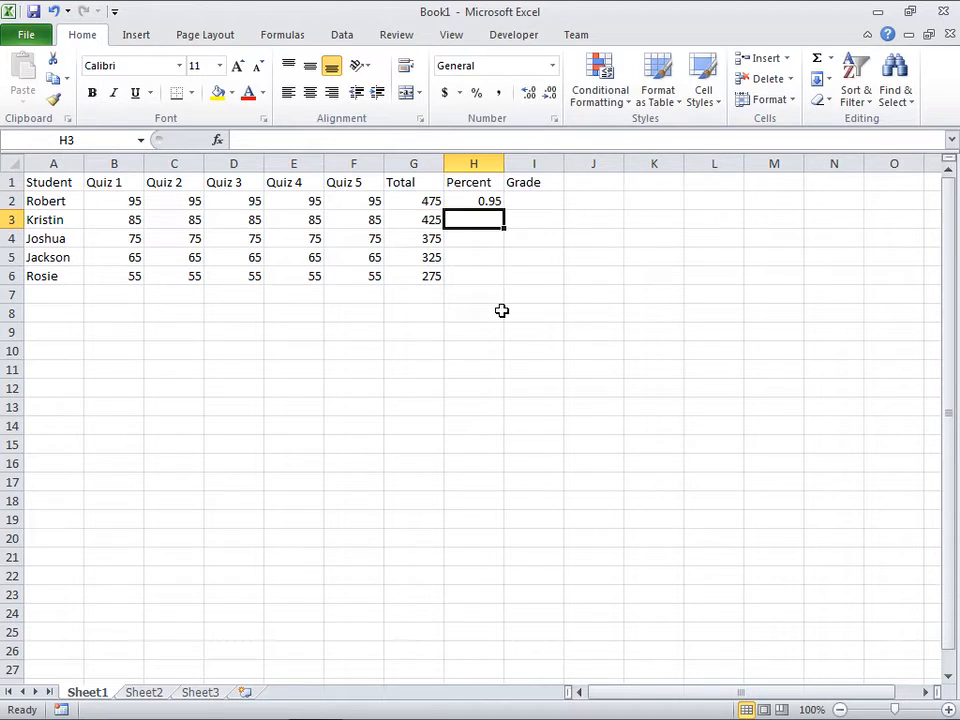
Step: Format H2 as a percentage with one decimal place and fill it down through H6
click(477, 202)
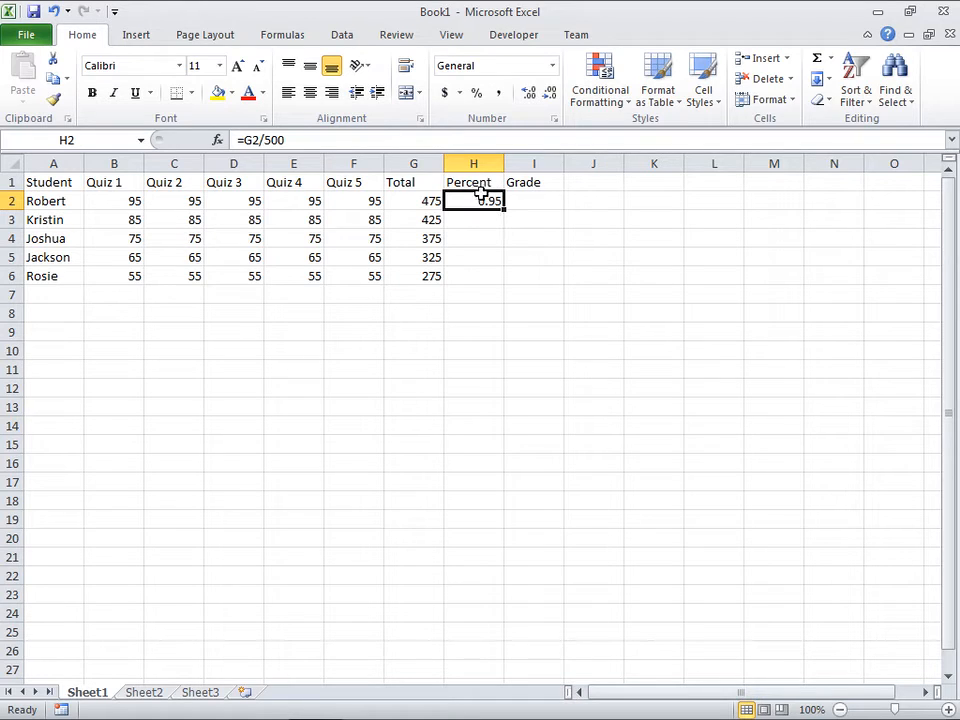
click(479, 94)
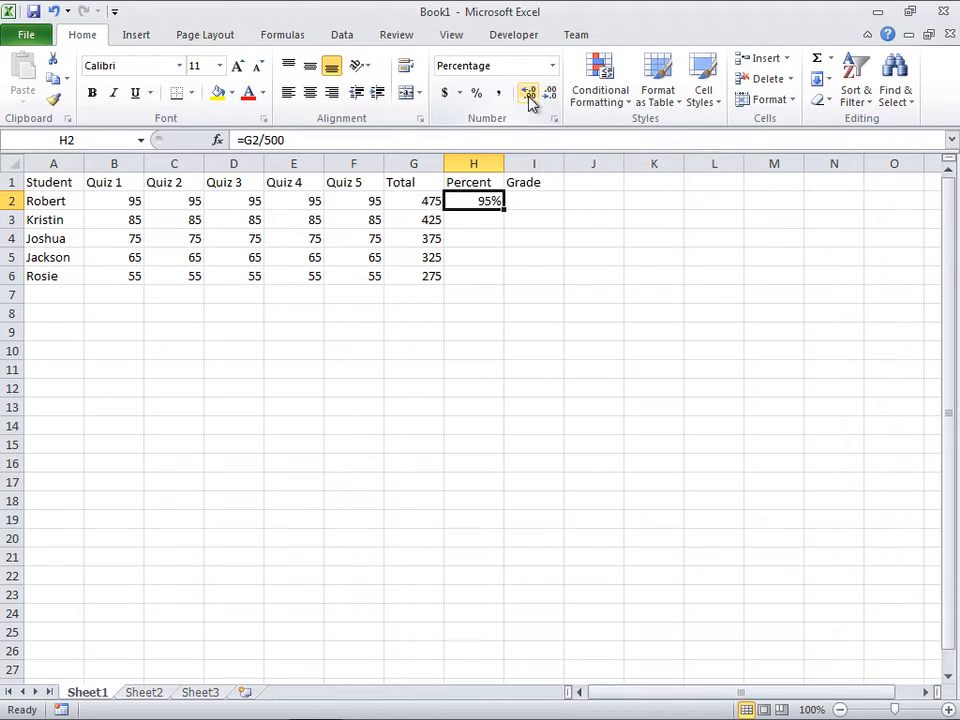
click(527, 97)
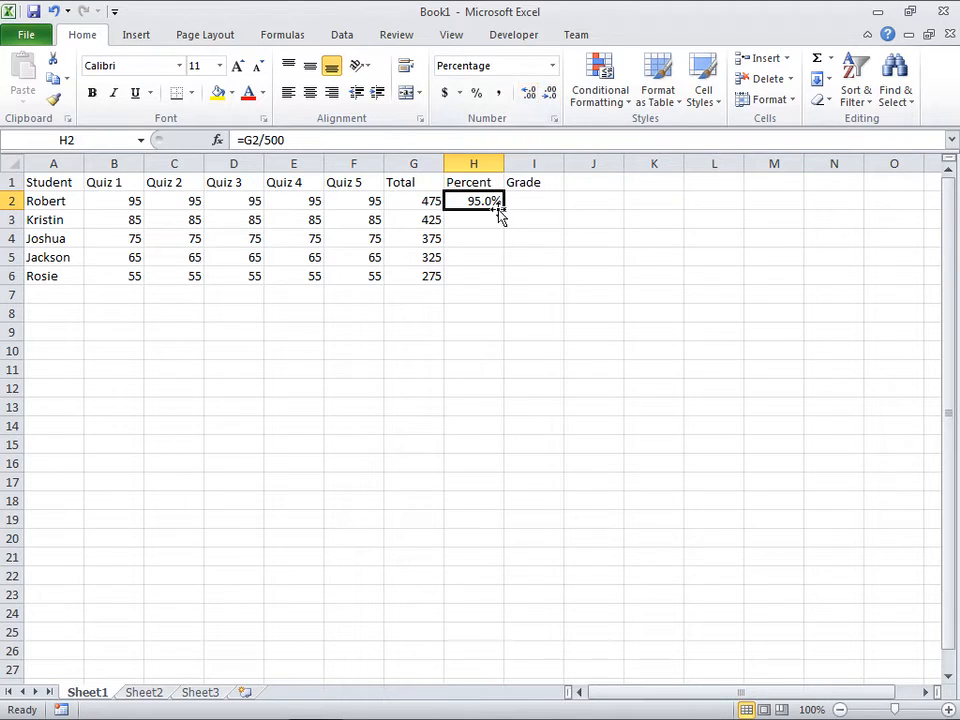
click(528, 98)
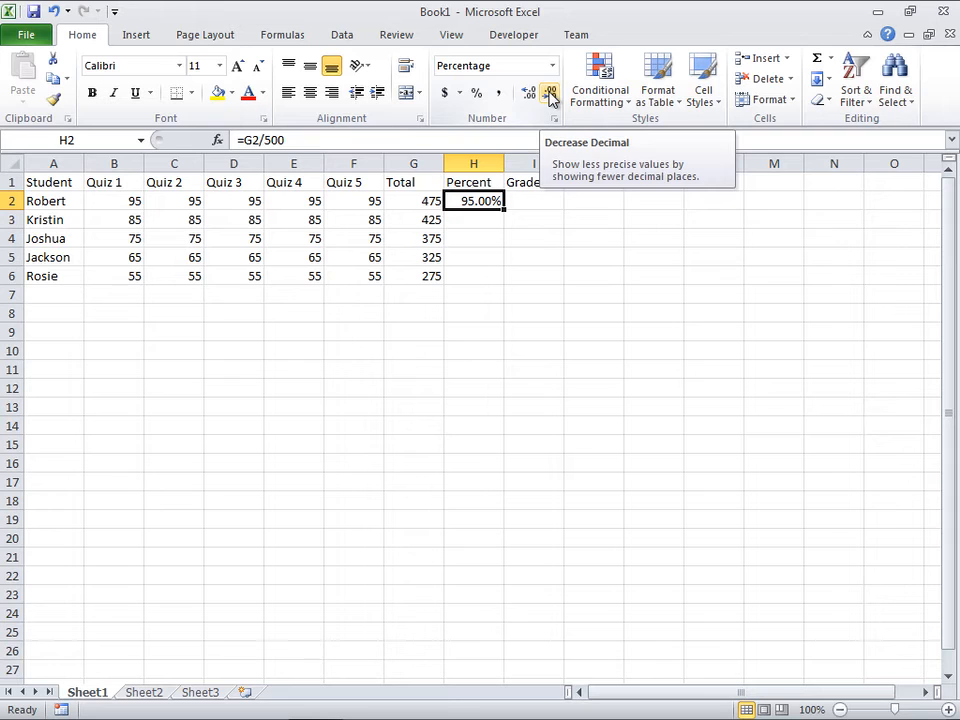
click(551, 95)
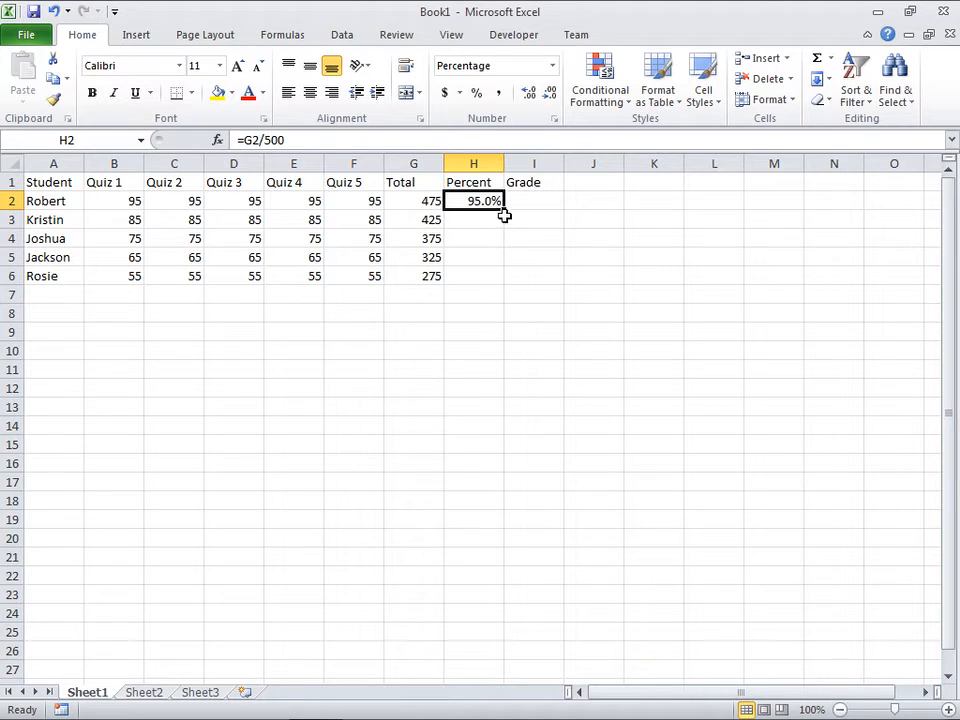
drag(506, 209, 502, 285)
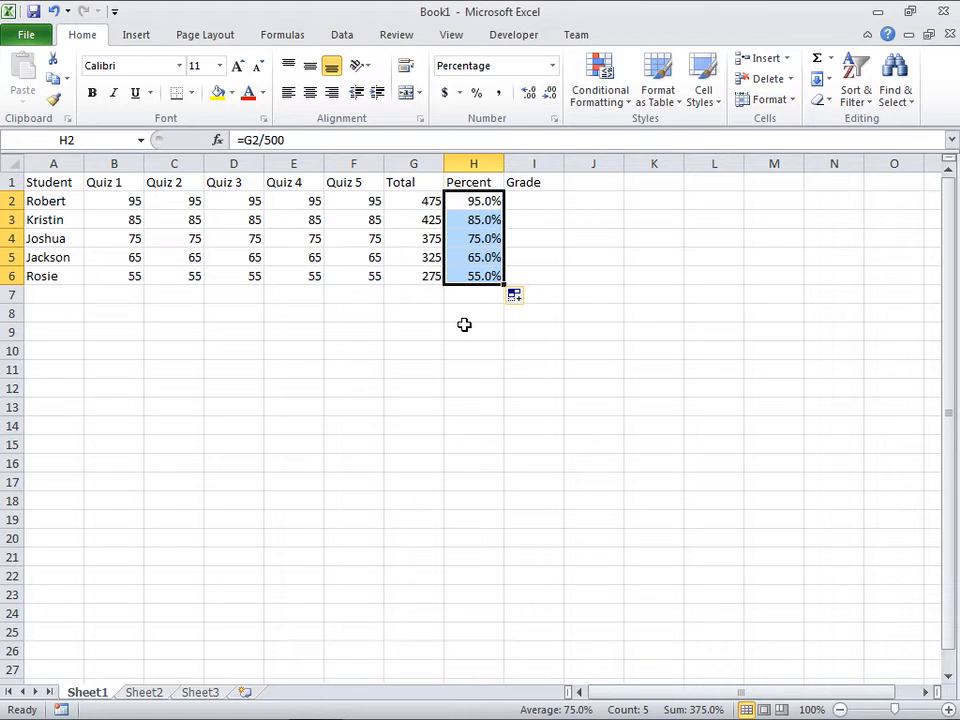
click(544, 200)
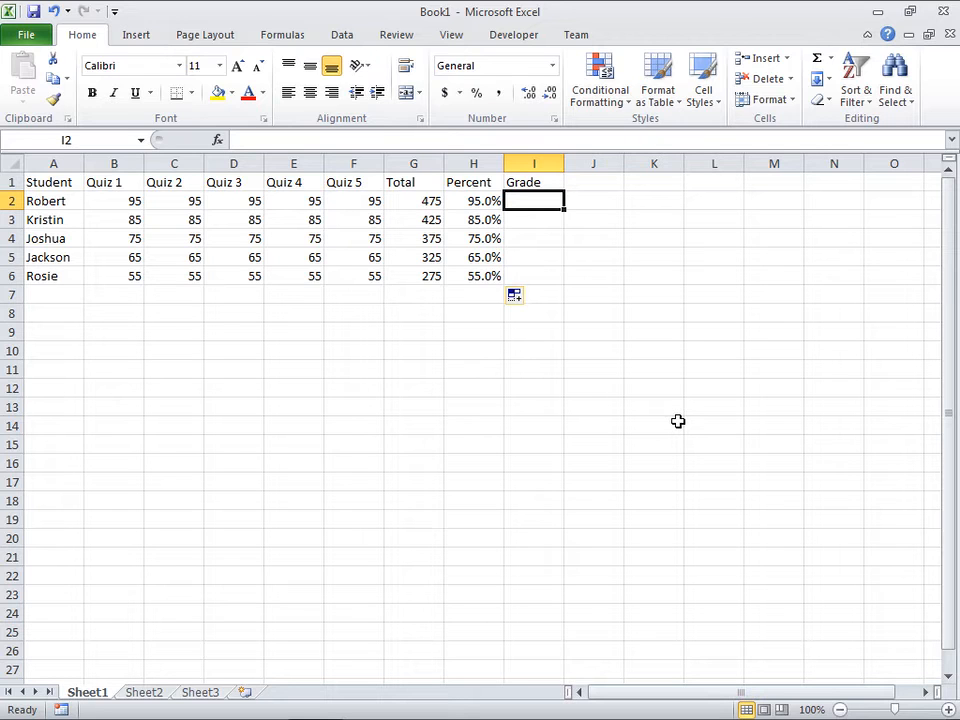
click(533, 222)
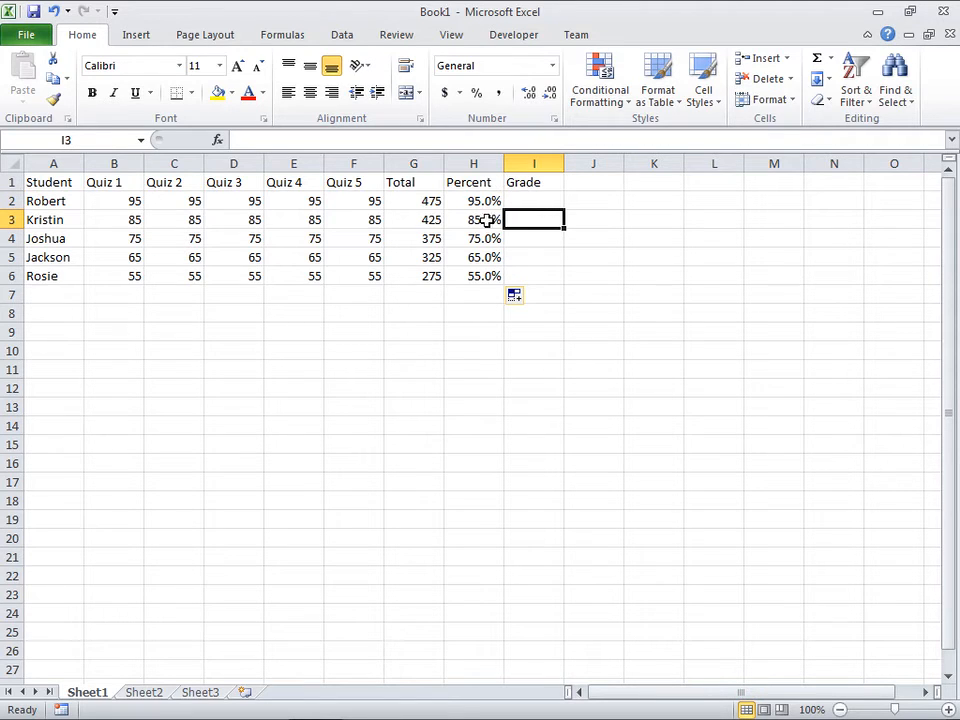
click(527, 238)
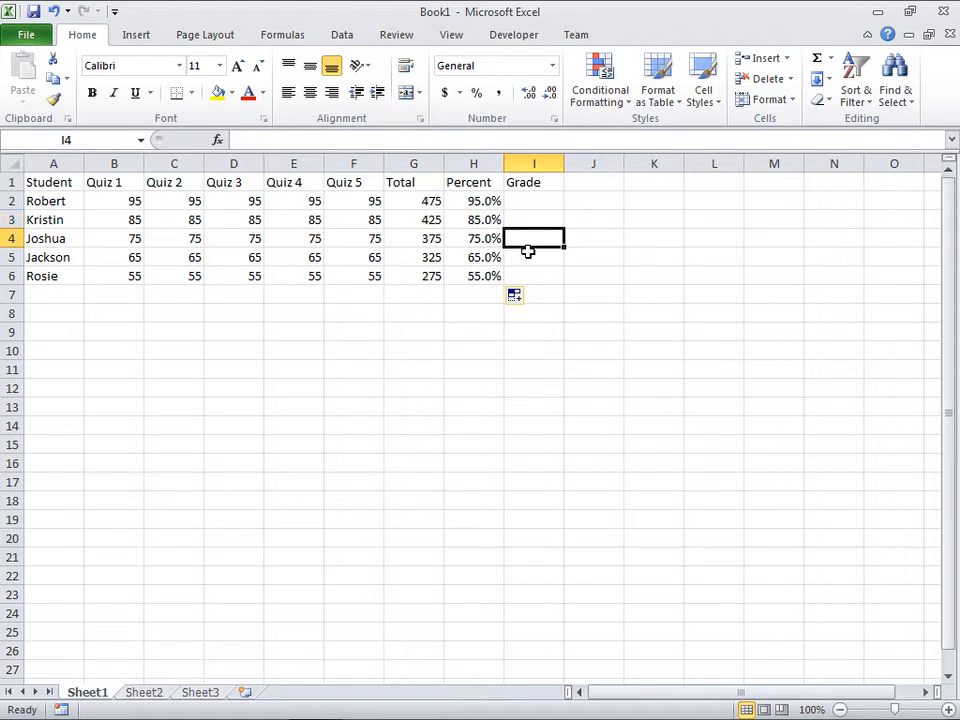
click(527, 257)
click(533, 273)
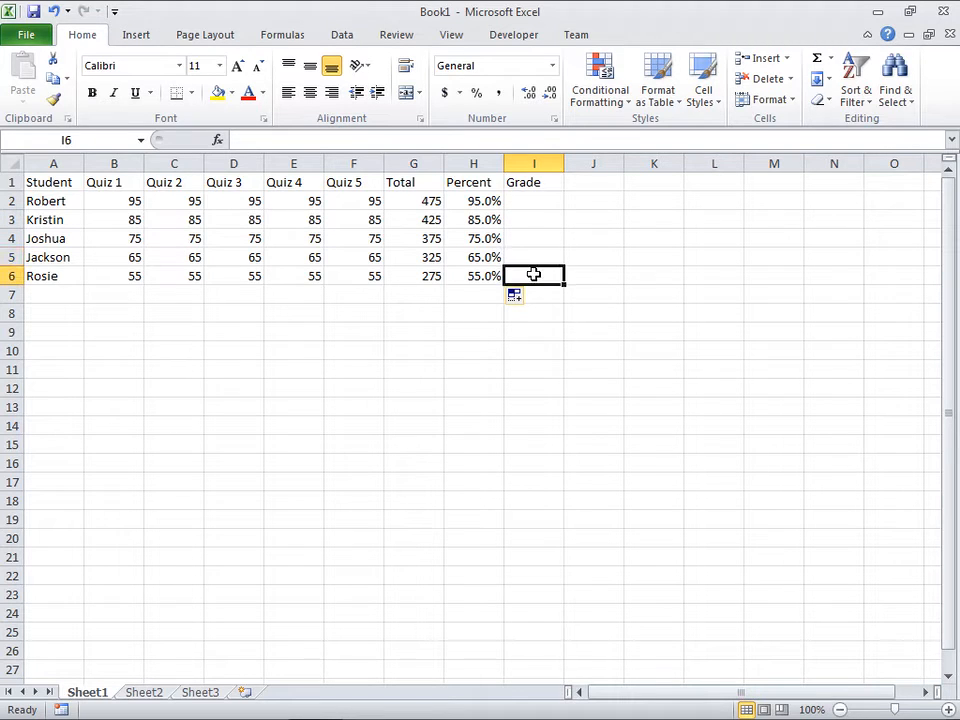
drag(534, 206, 532, 272)
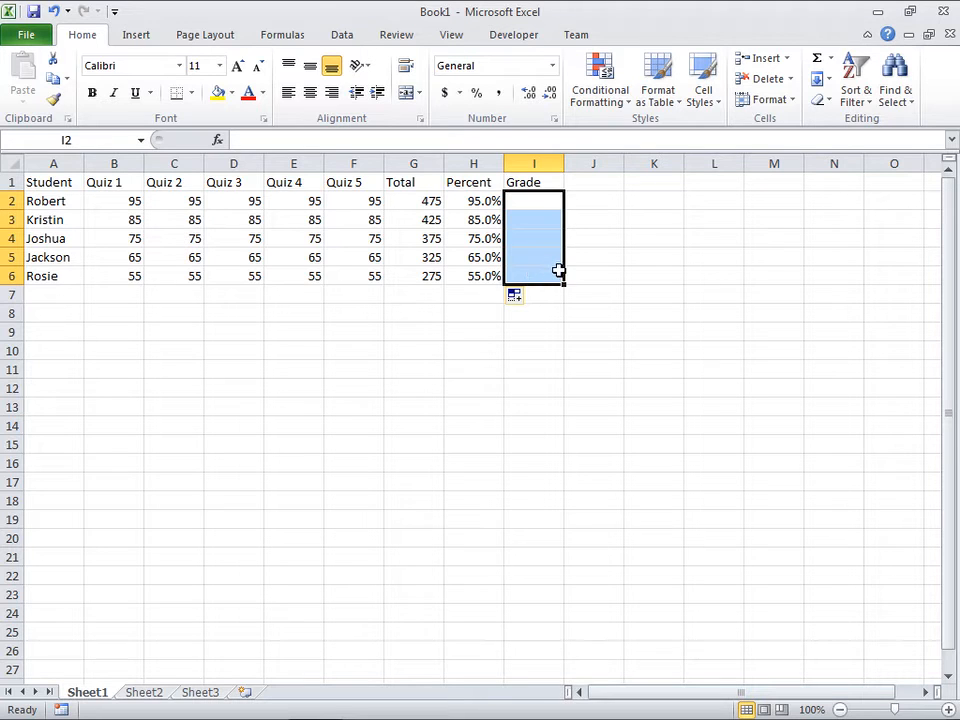
Step: Add the letter grade headers A, B, C, D and F in J1:N1
click(594, 182)
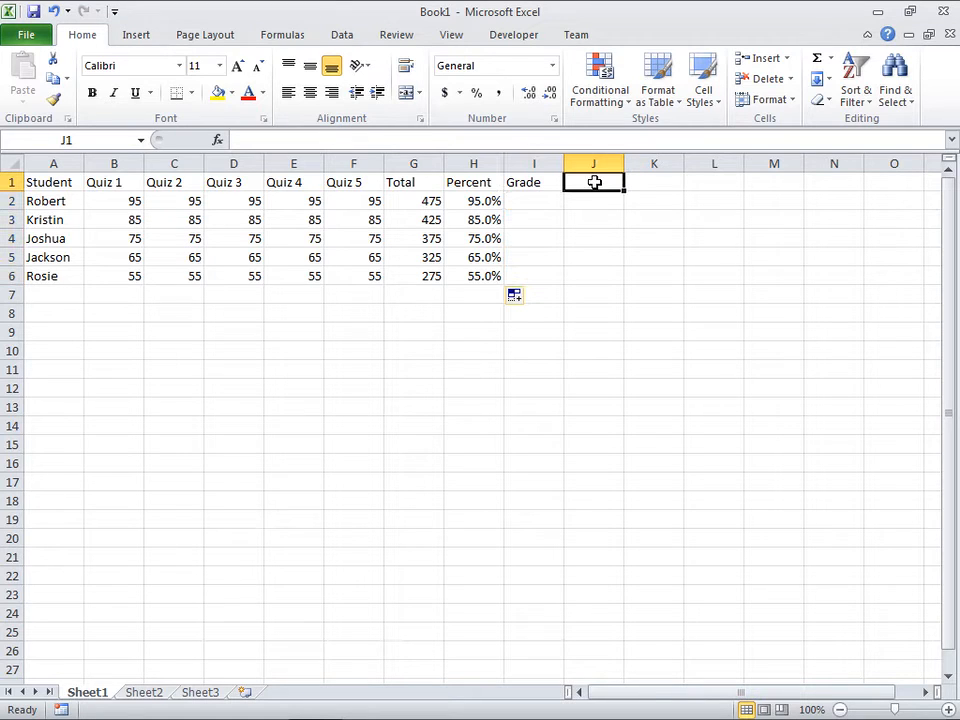
text(A)
key(Tab)
text(B)
key(Tab)
text(C)
key(Tab)
text(D)
key(Tab)
text(F)
key(Return)
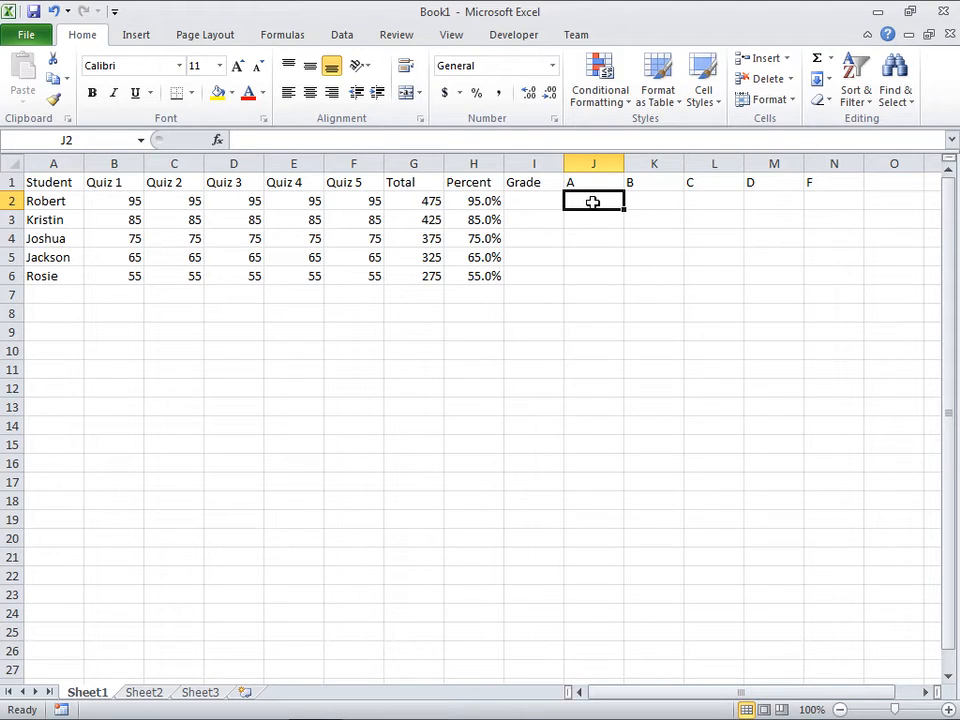
click(668, 202)
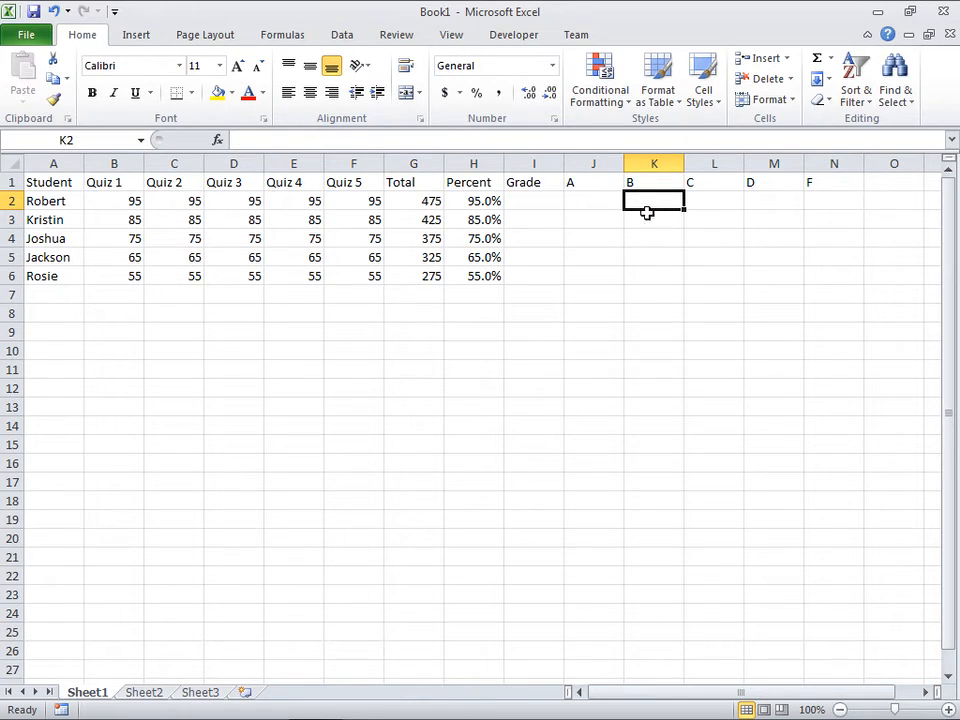
click(718, 202)
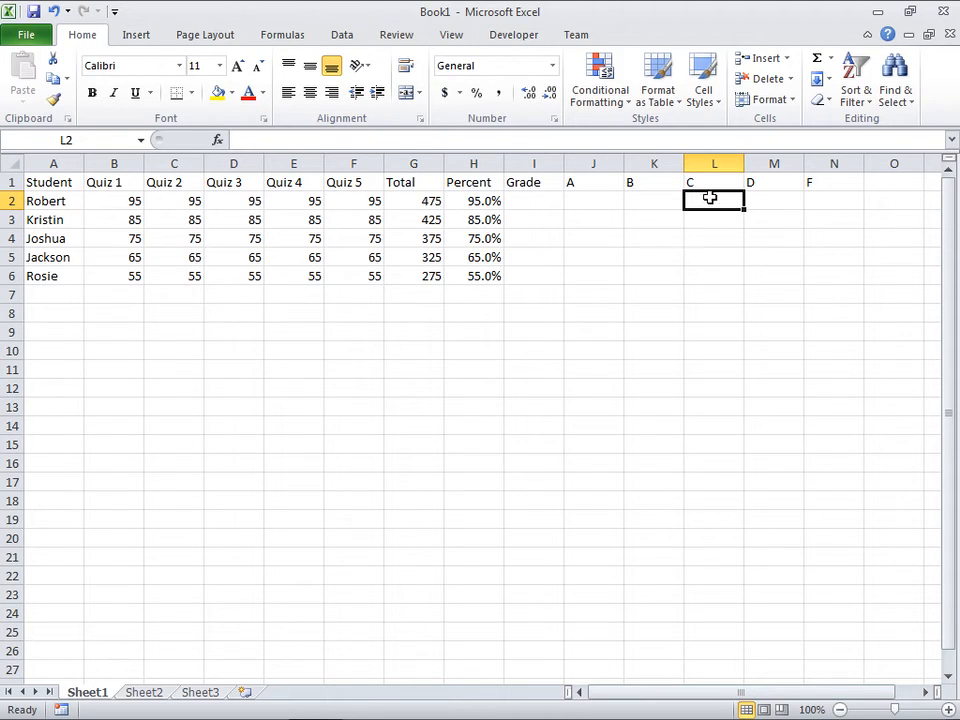
click(790, 202)
click(820, 200)
click(766, 202)
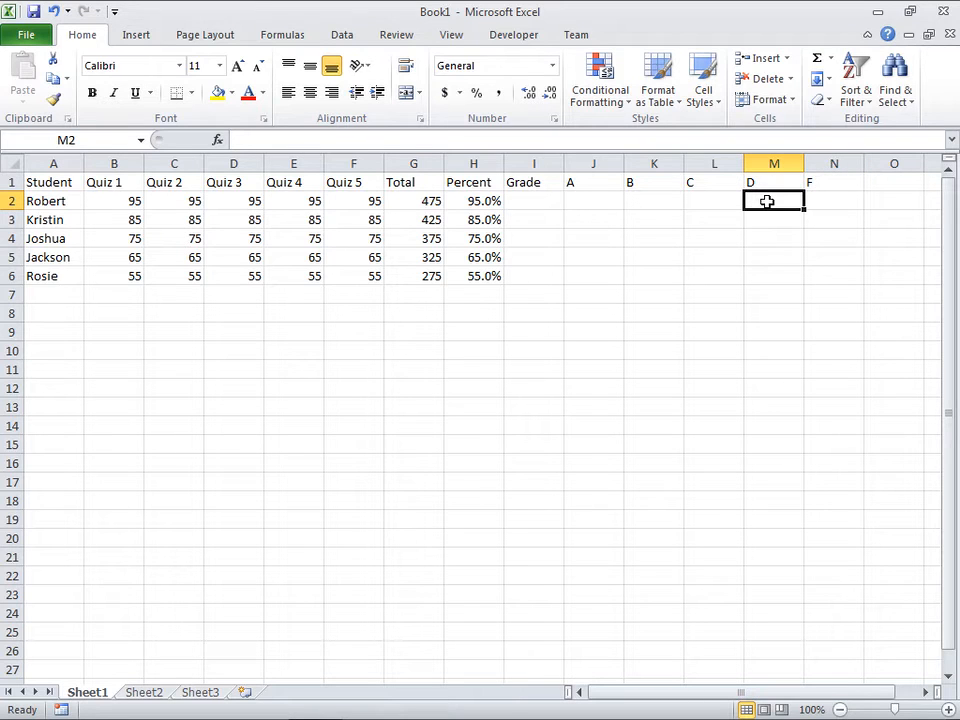
click(828, 201)
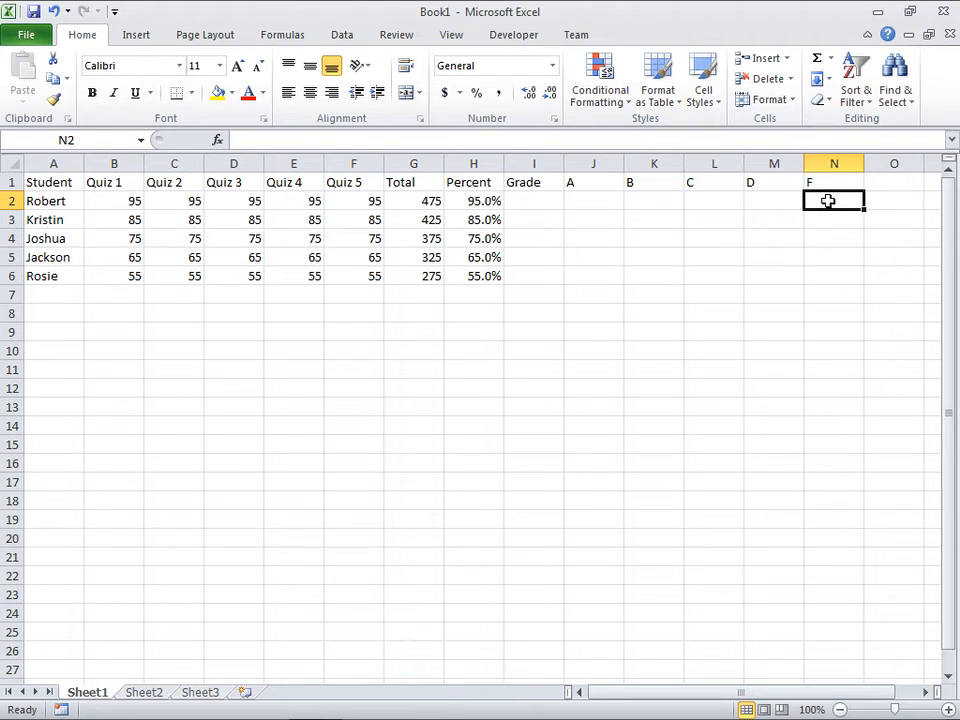
click(598, 201)
click(660, 201)
click(720, 201)
click(771, 201)
click(821, 201)
click(772, 201)
click(730, 203)
click(658, 201)
click(611, 201)
click(545, 202)
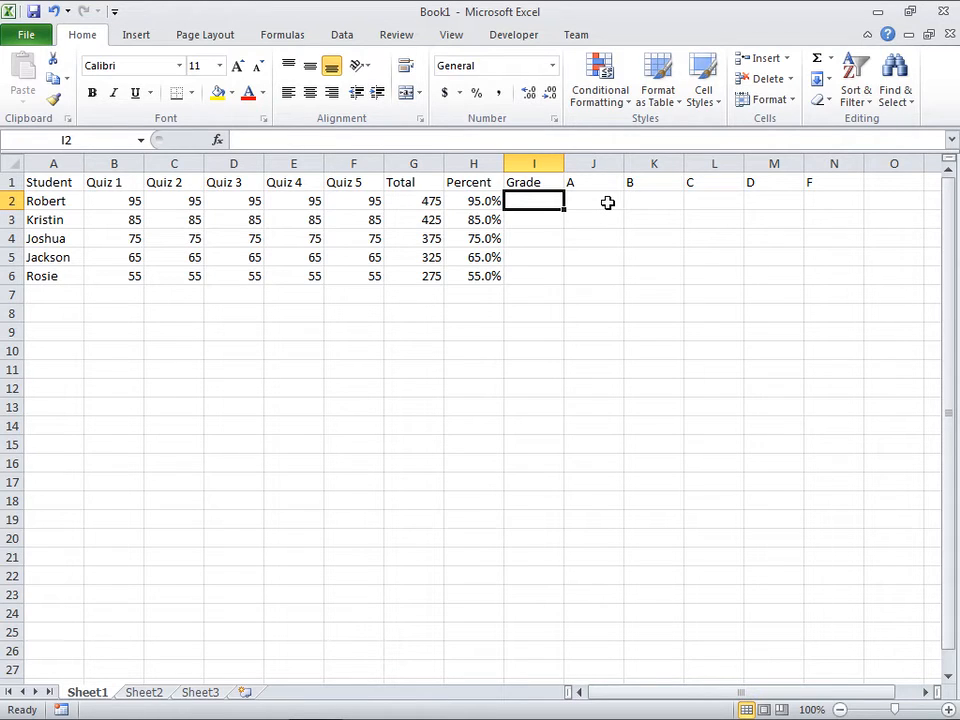
Step: Enter the sample grade A in J2 for the first student, leaving K2:N2 empty
click(604, 205)
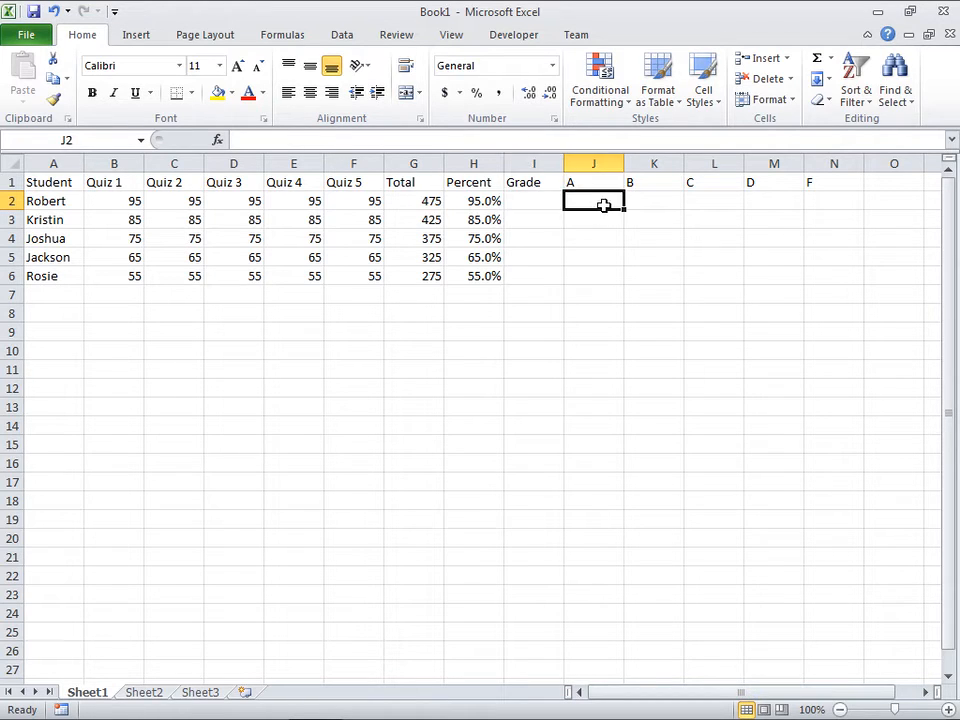
text(A)
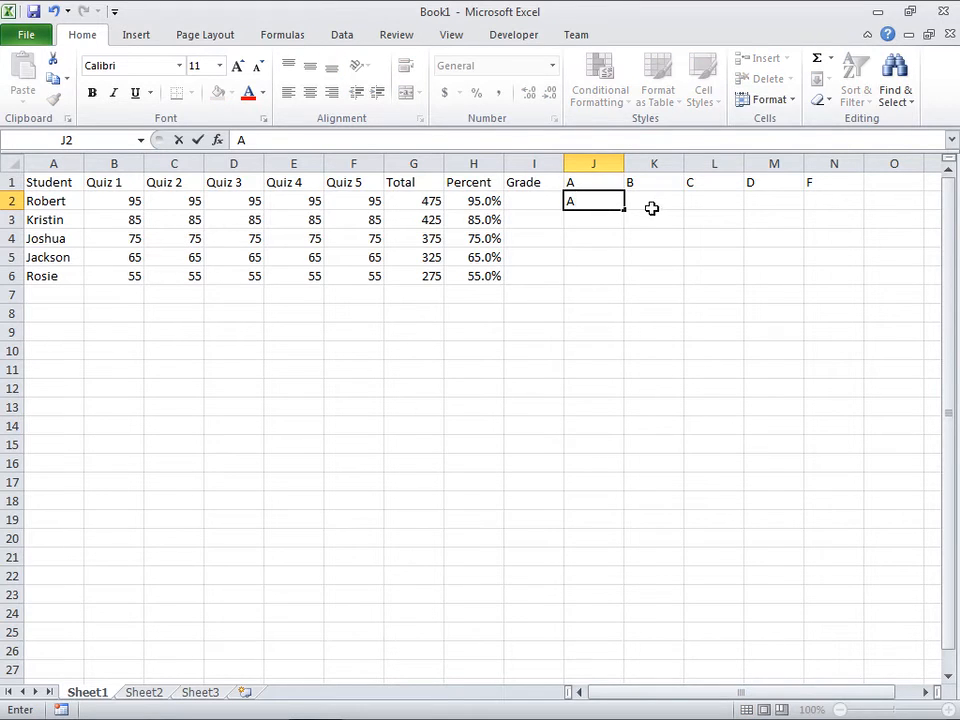
click(653, 203)
click(714, 203)
click(759, 202)
click(825, 203)
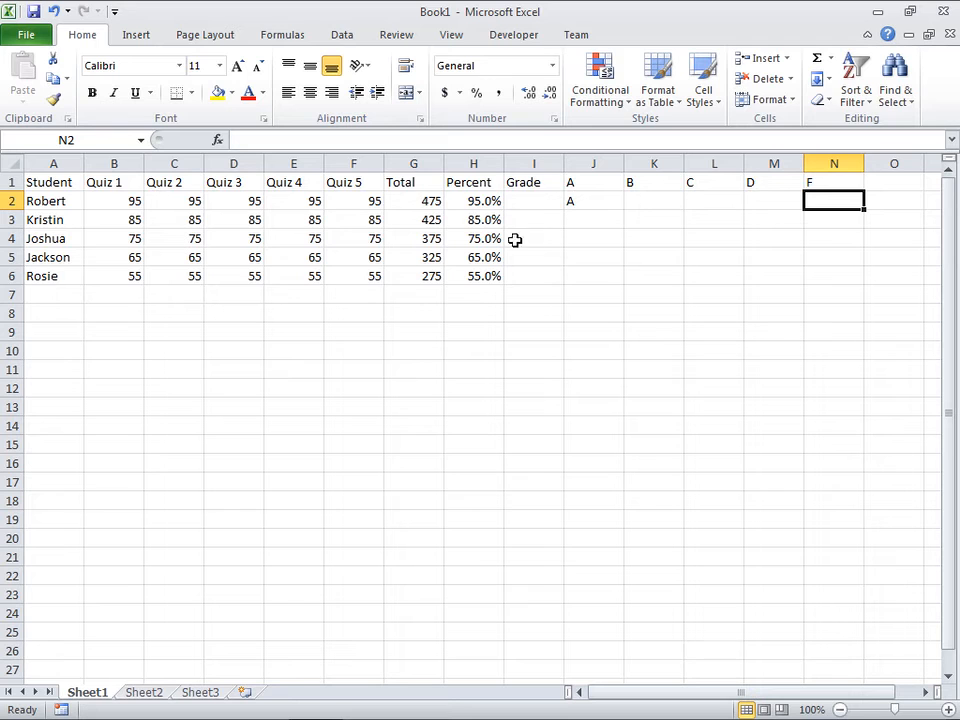
Step: Enter the formula =J2&K2&L2&M2&N2 in I2 to join the first student's helper grades
click(530, 202)
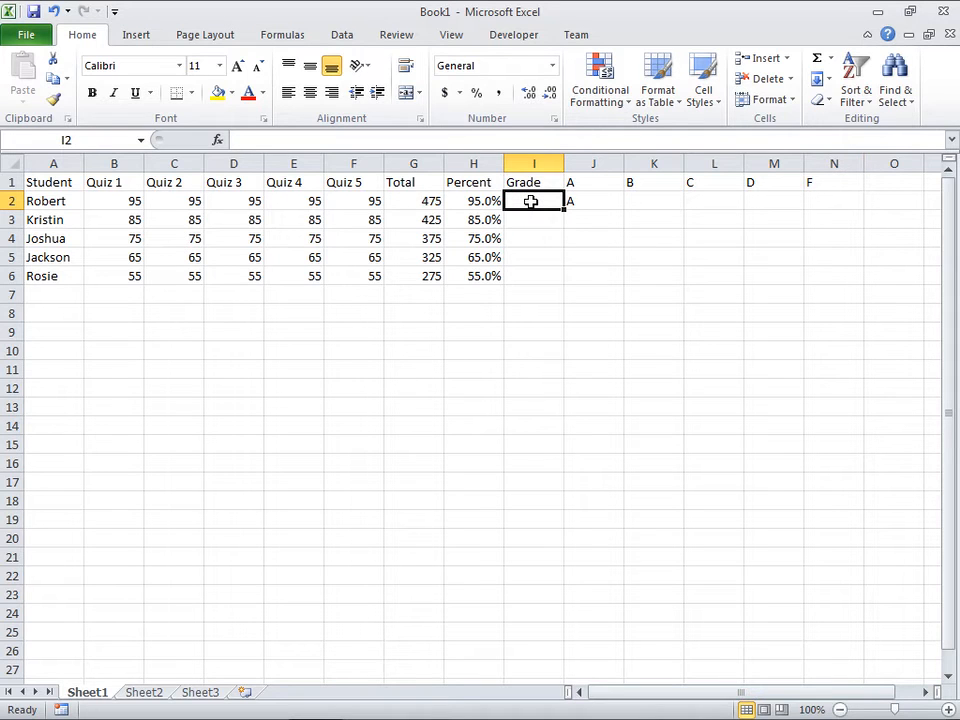
text(=)
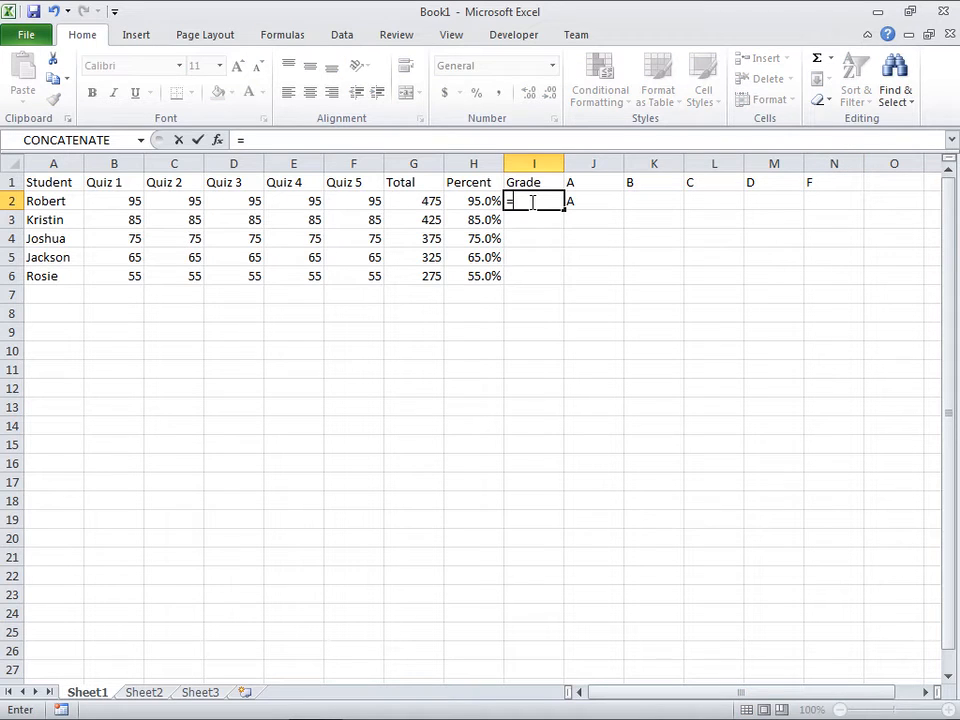
click(587, 203)
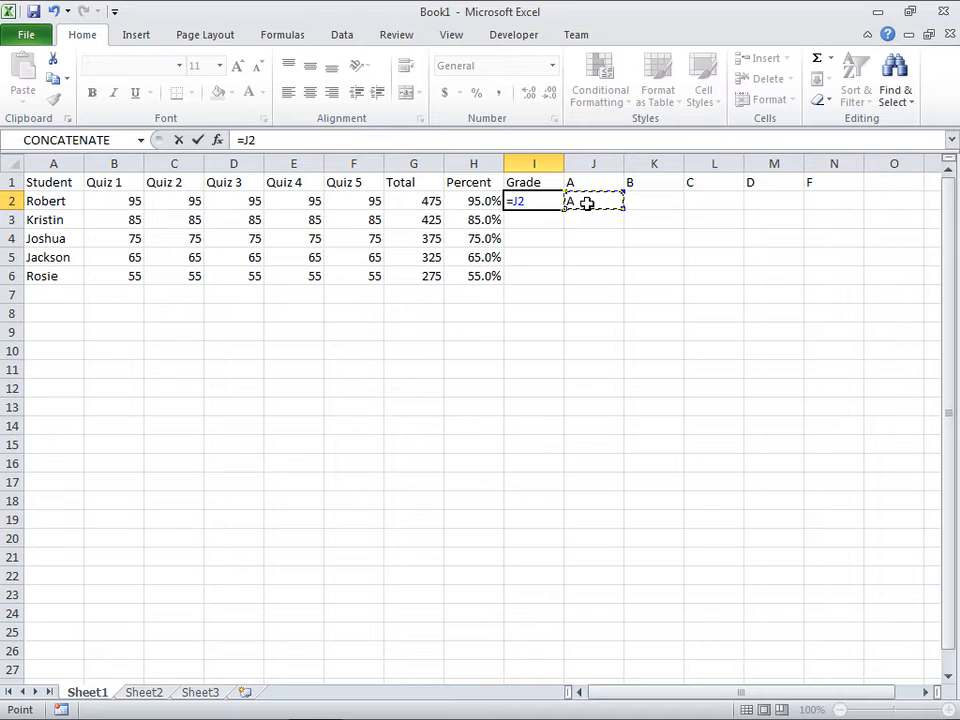
text(&)
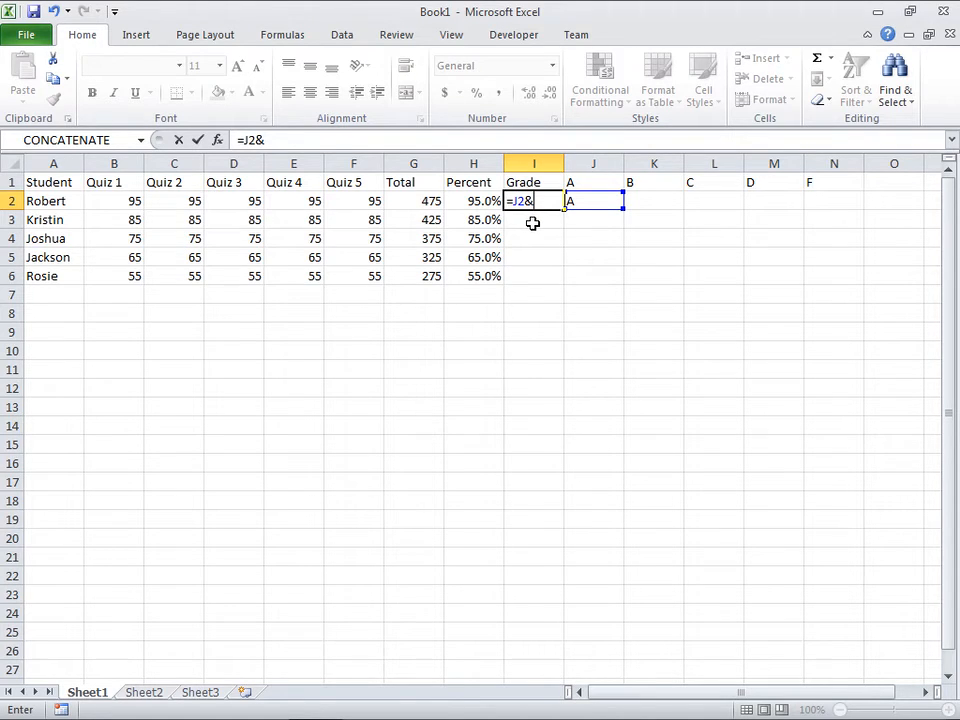
click(660, 203)
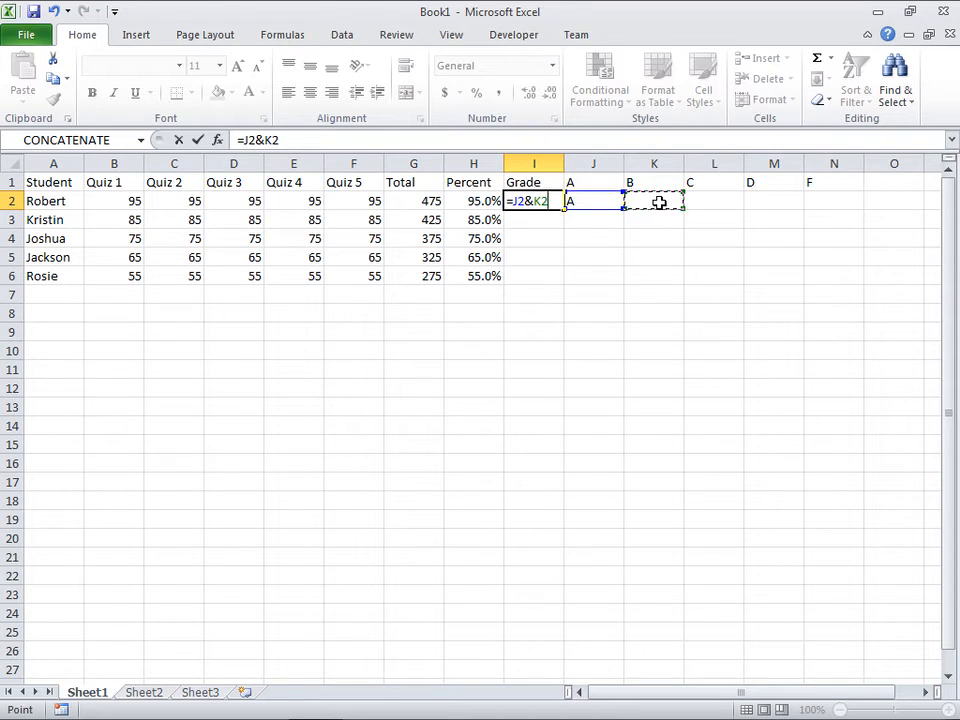
text(&)
click(704, 203)
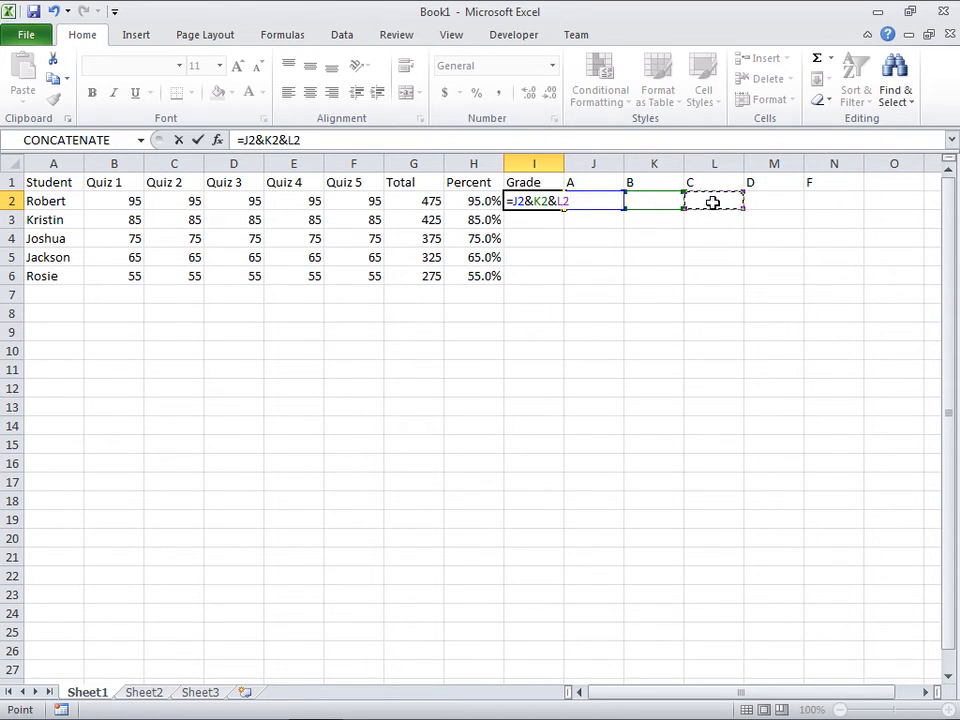
text(&)
click(774, 201)
text(&)
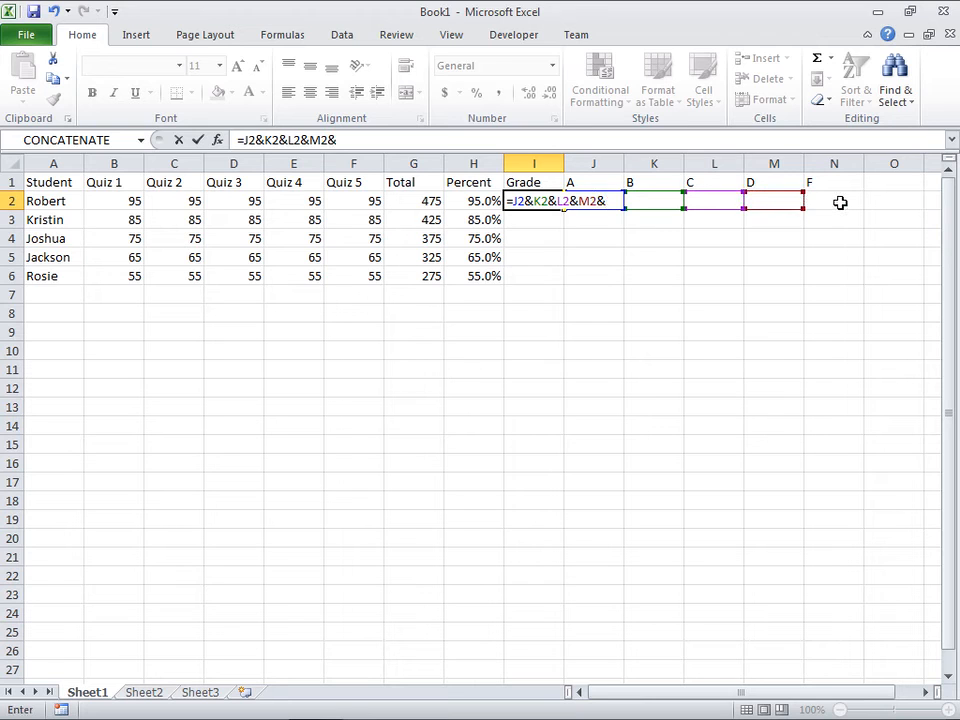
click(837, 203)
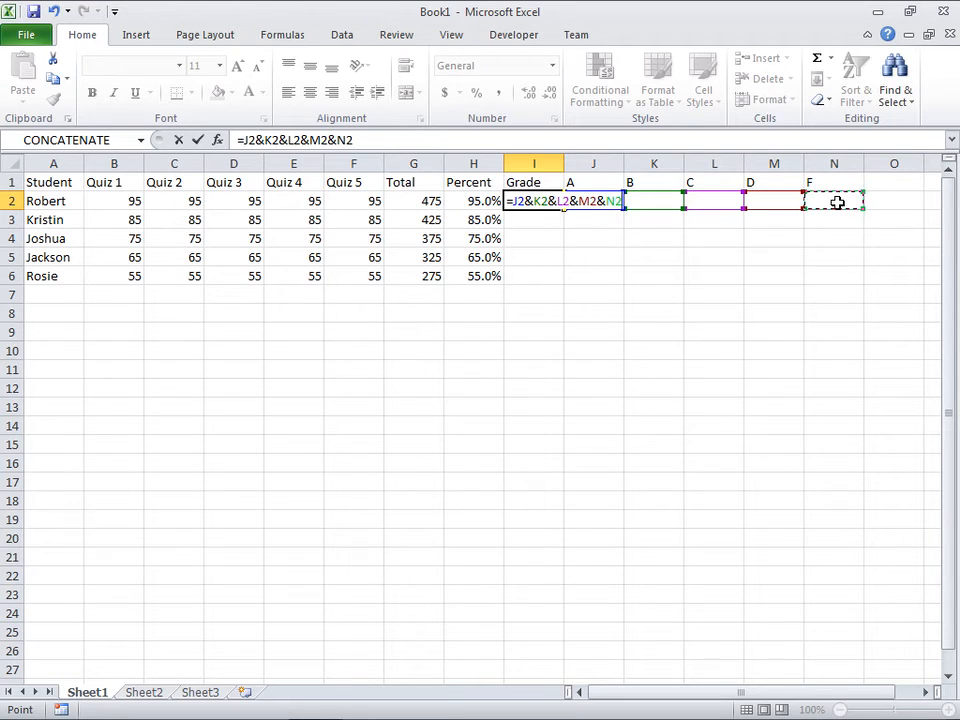
key(Return)
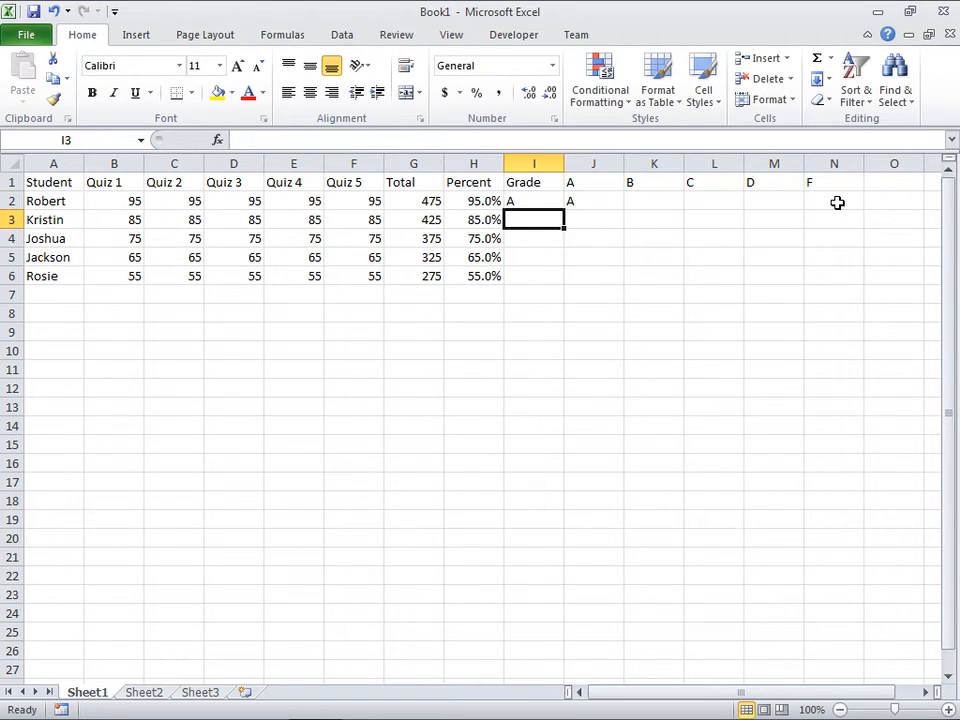
Step: Review the joining formula in I2 and the contents of the helper cells J2:N2 that it refers to
click(535, 201)
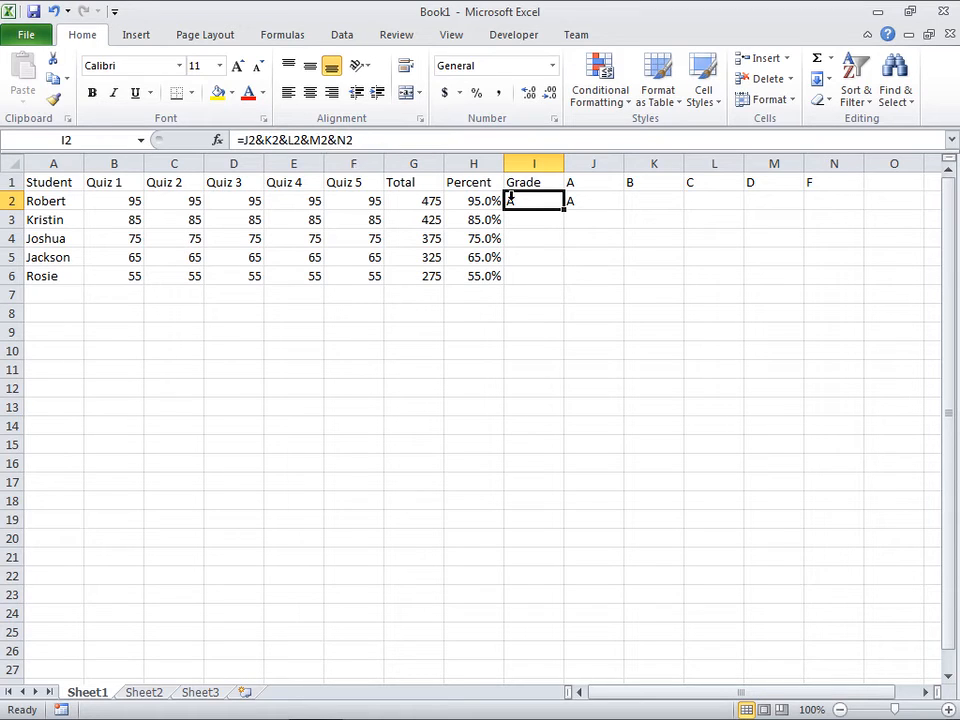
click(611, 204)
click(654, 204)
click(709, 204)
click(796, 204)
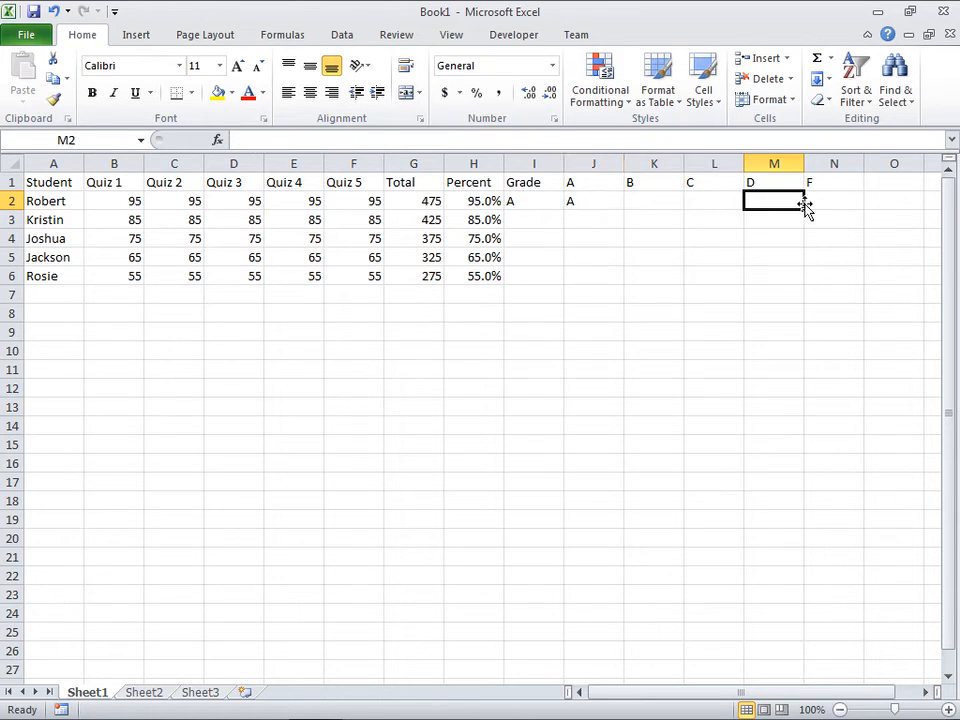
drag(827, 204, 620, 202)
click(836, 202)
click(775, 202)
click(714, 201)
click(666, 201)
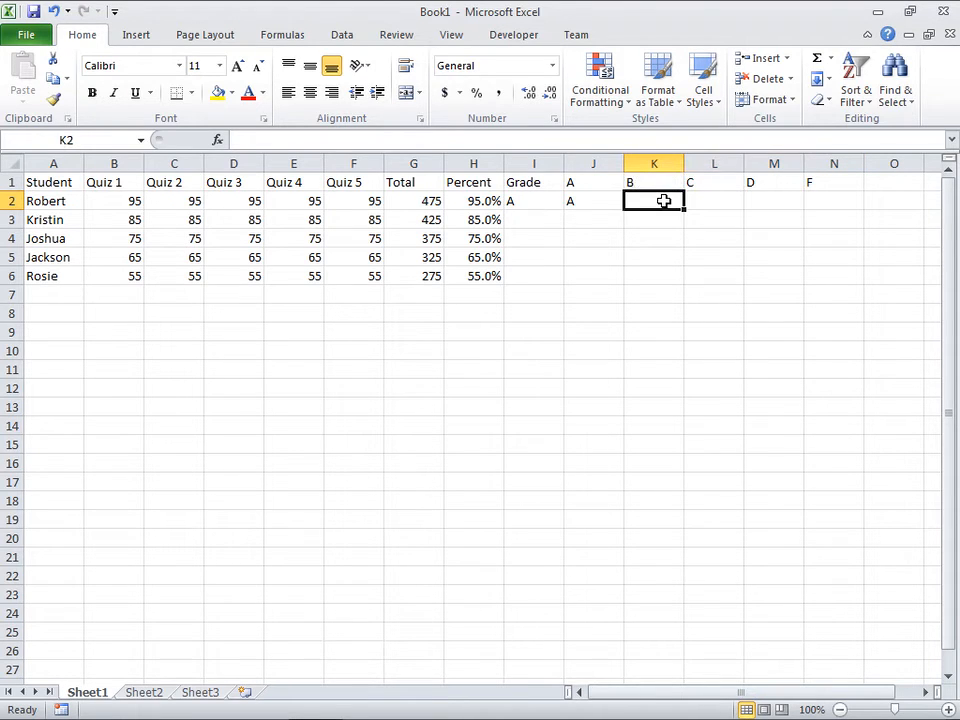
click(608, 200)
click(540, 200)
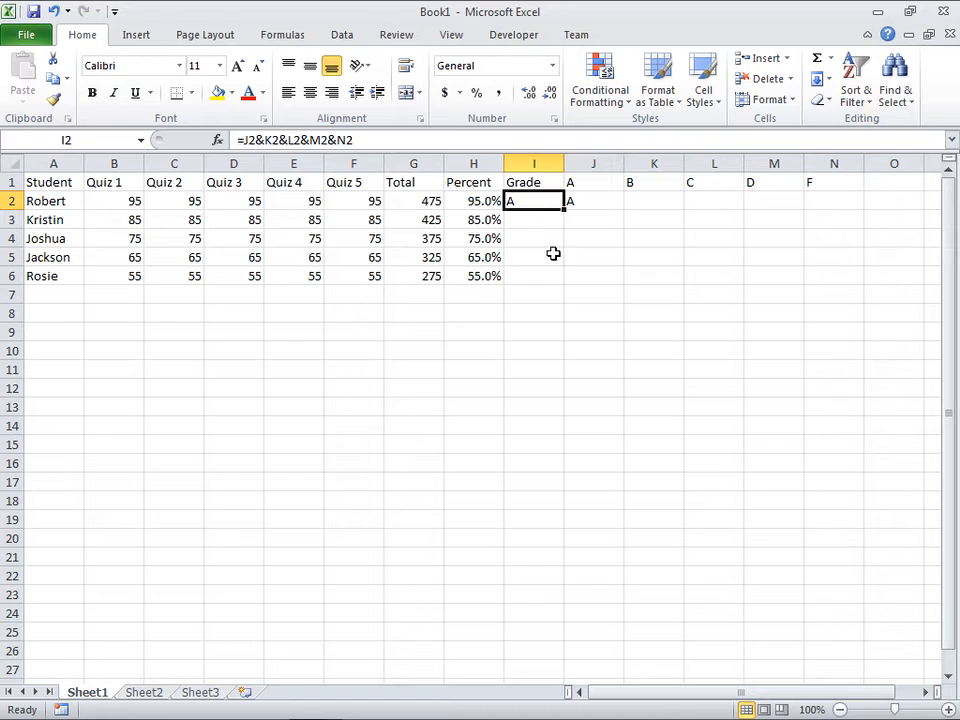
Step: Test the grade formula by clearing the sample grade from J2 and entering B in K2
click(591, 202)
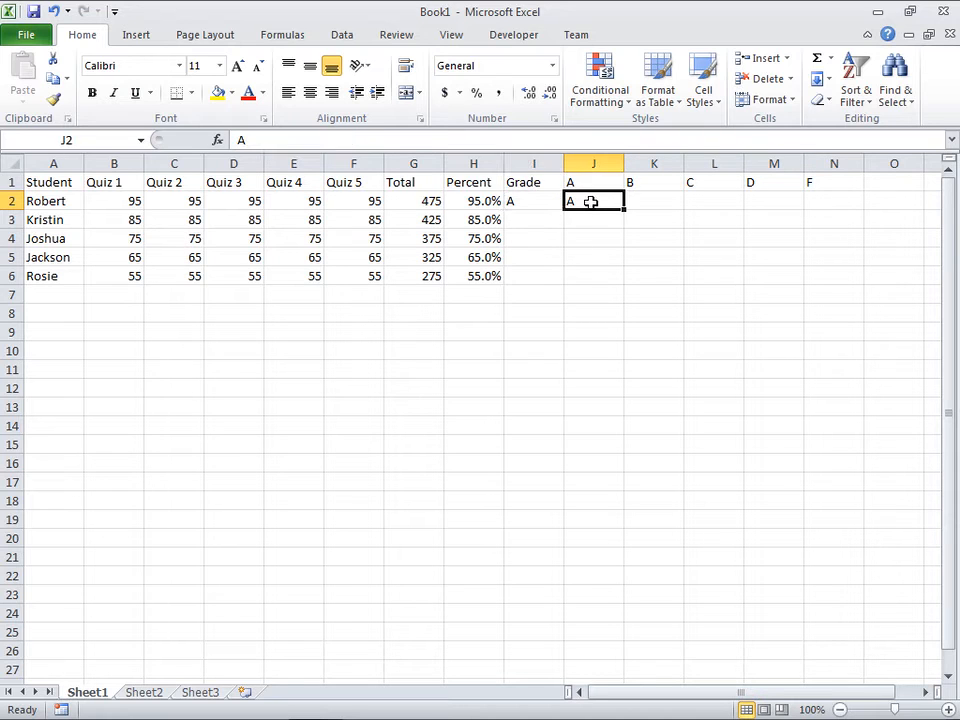
key(Delete)
click(645, 204)
text(B)
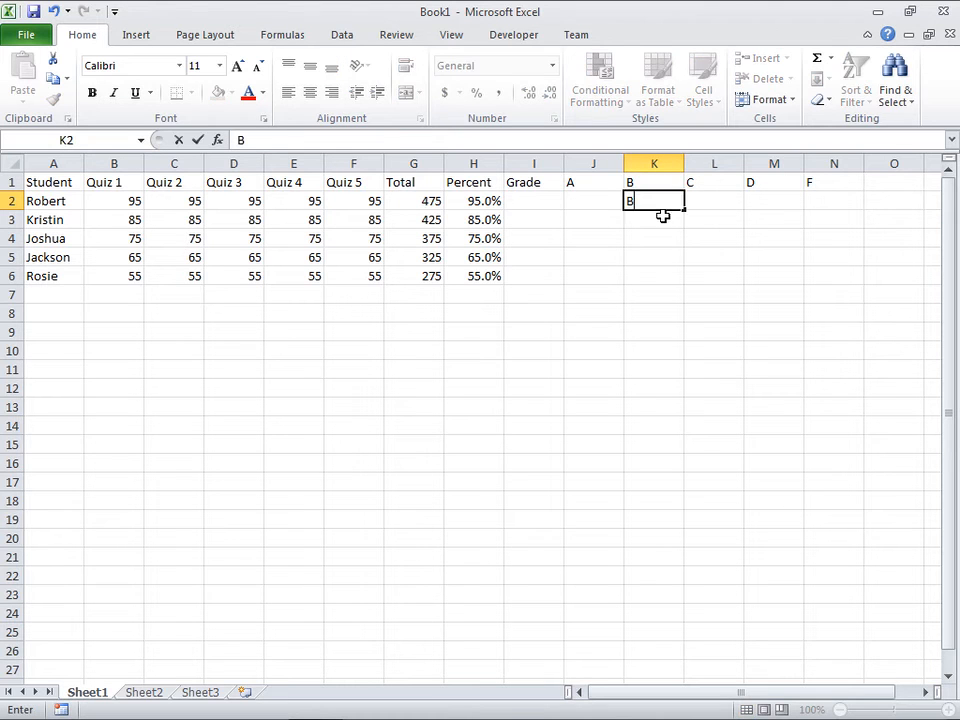
key(Return)
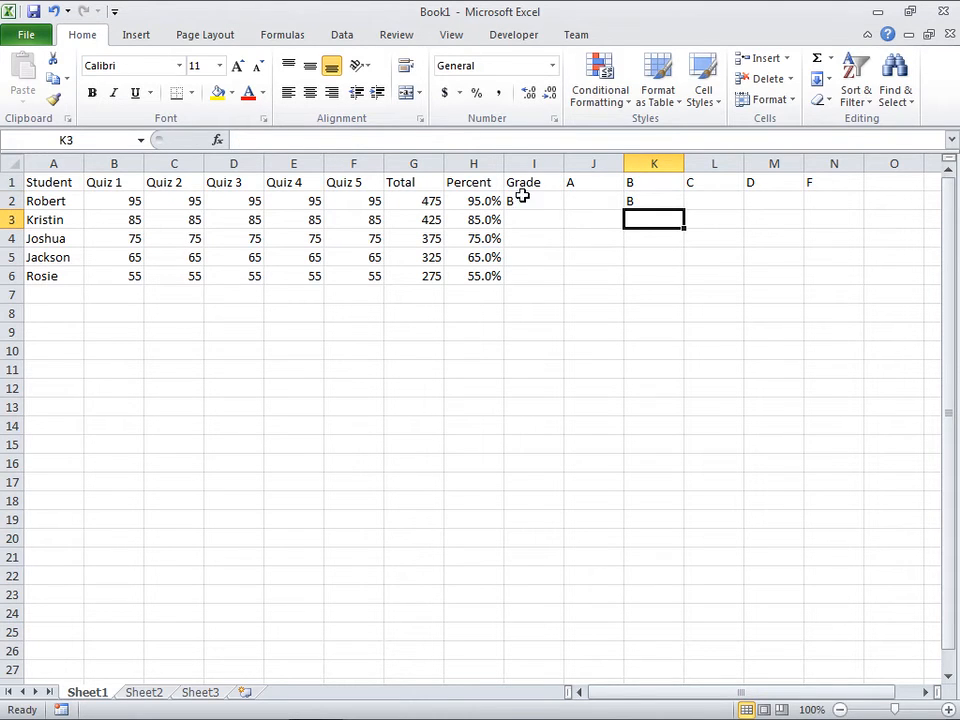
Step: Clear the sample grade from K2, enter C in L2 and check the grade formula in I2
drag(585, 200, 845, 200)
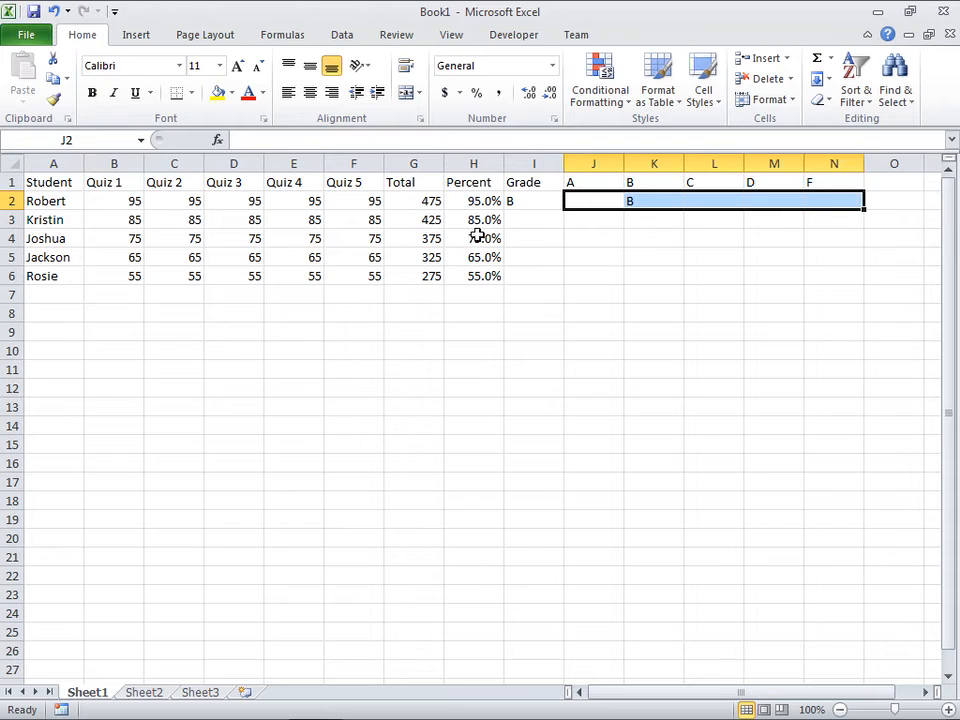
click(650, 205)
key(Delete)
click(707, 203)
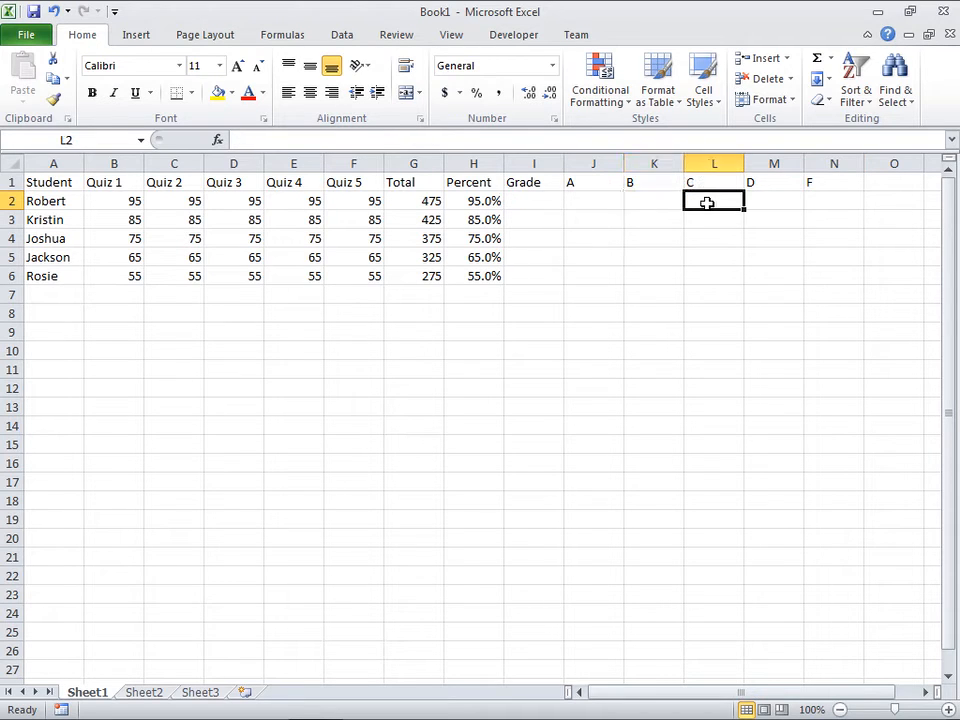
text(C)
key(Return)
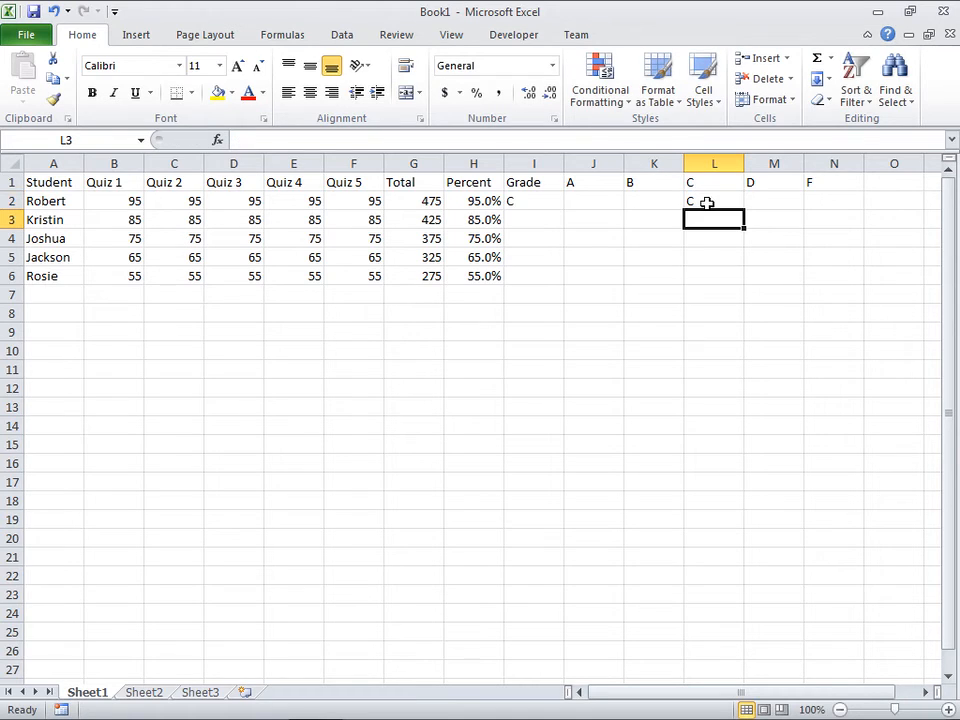
click(537, 201)
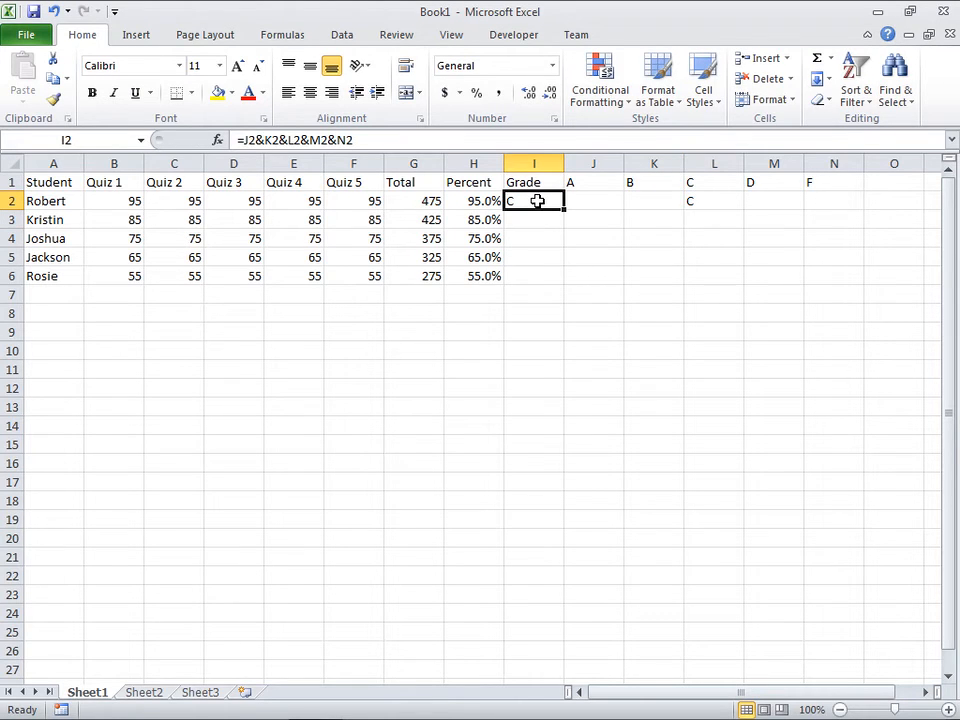
Step: Clear the sample grade from L2 so the helper cells J2:N2 are all empty
drag(835, 201, 570, 201)
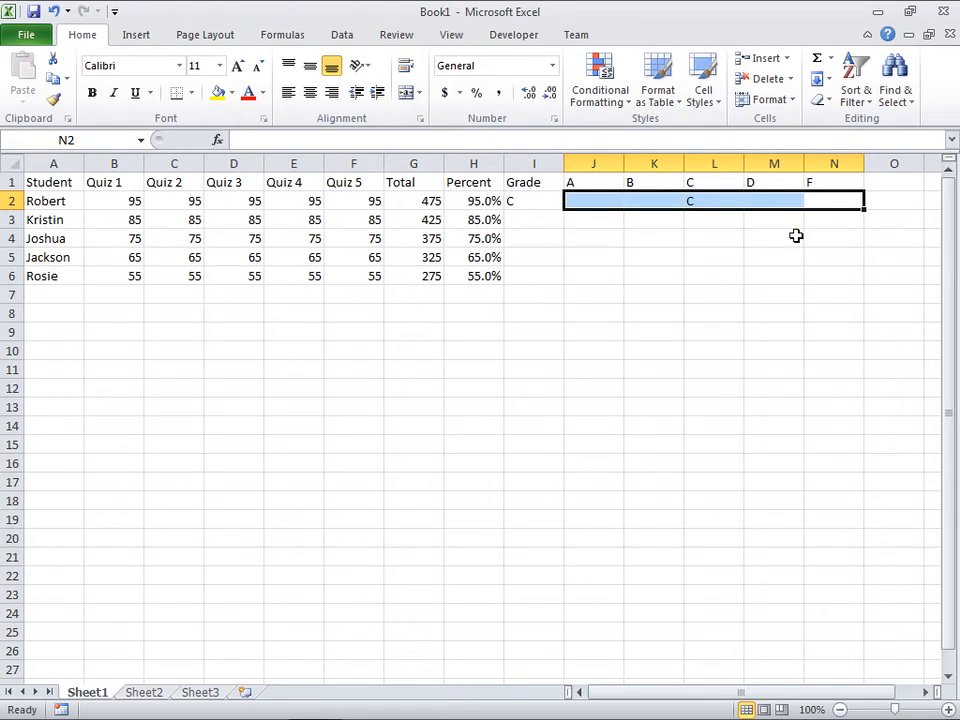
click(598, 201)
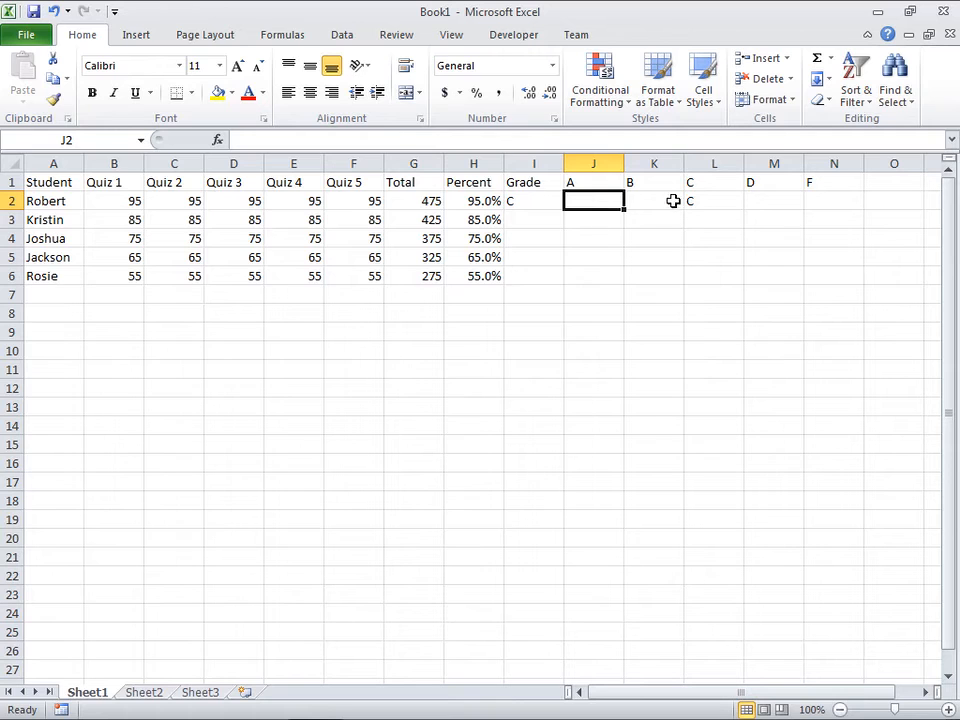
click(708, 201)
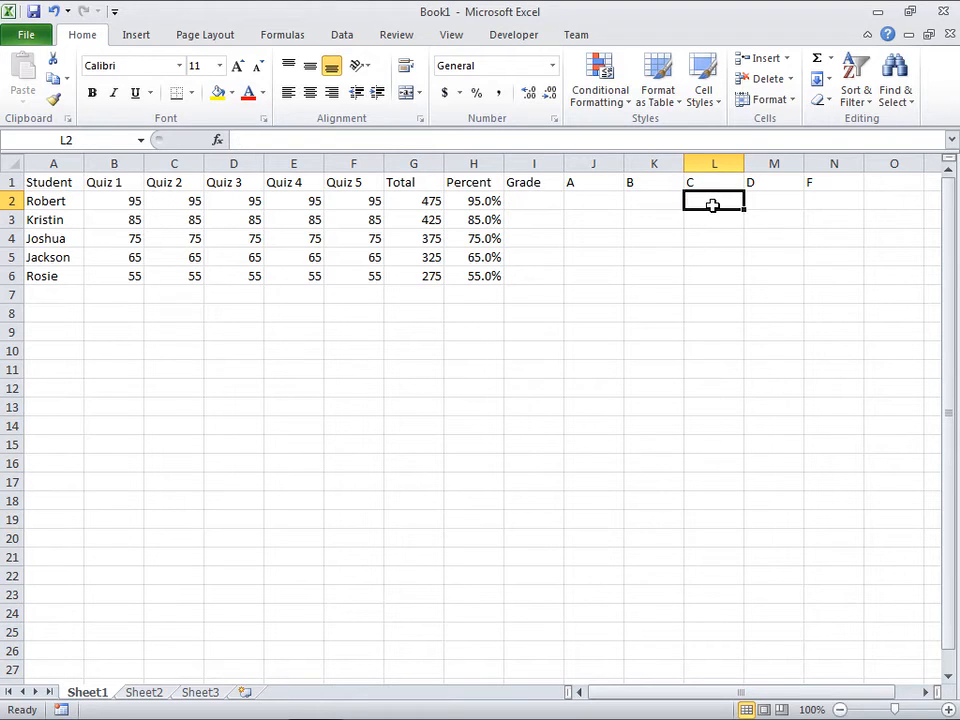
click(606, 199)
click(850, 201)
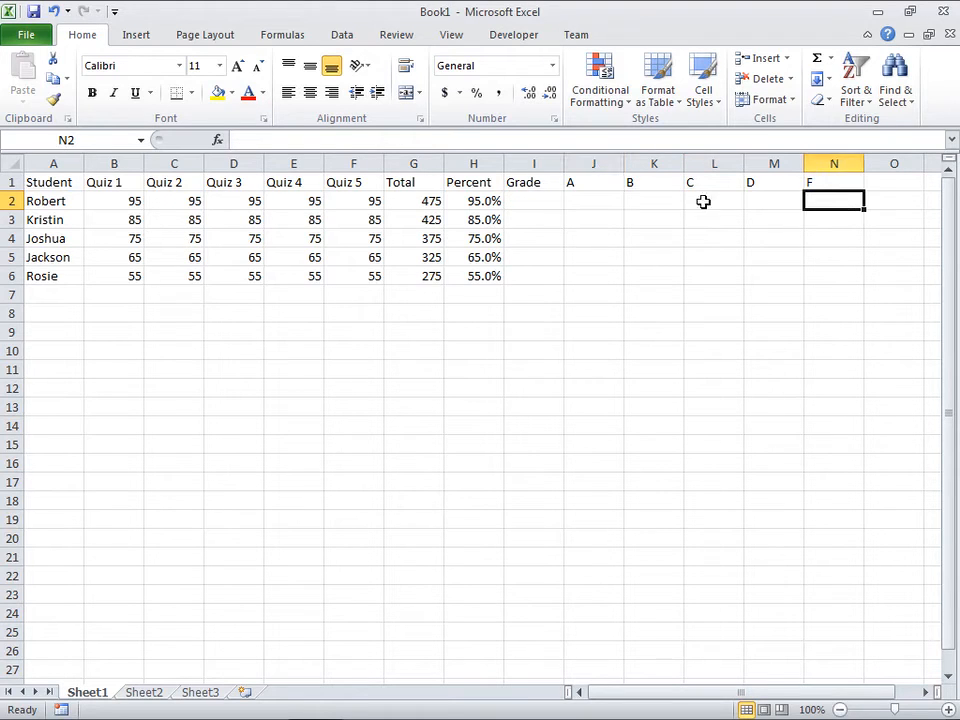
click(615, 201)
click(847, 203)
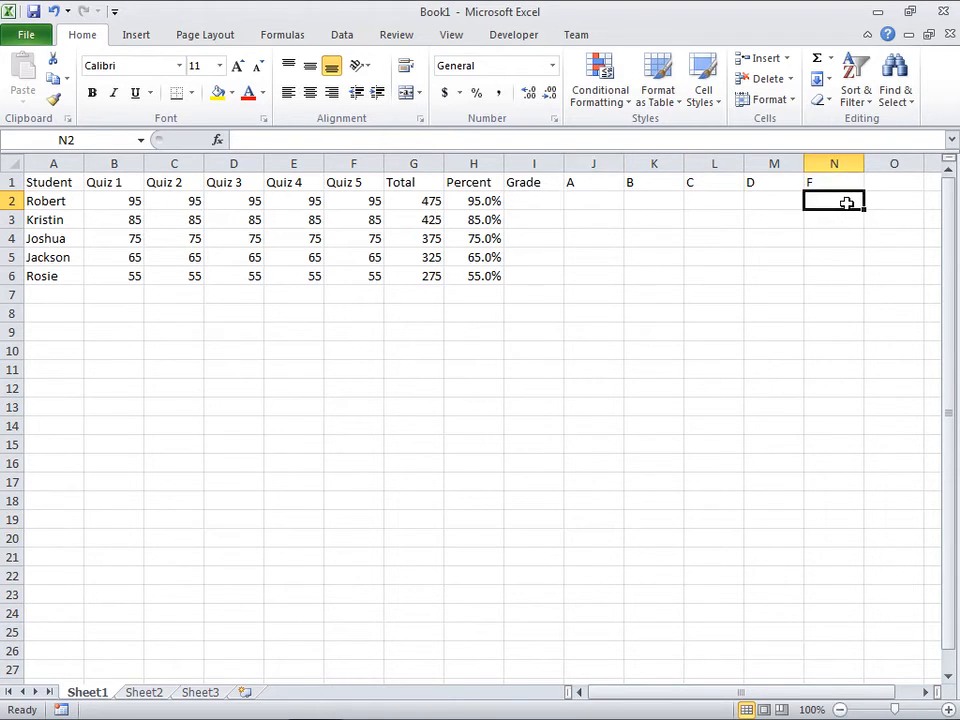
Step: Insert the IF function from the Logical category into J2, opening its function arguments
click(598, 203)
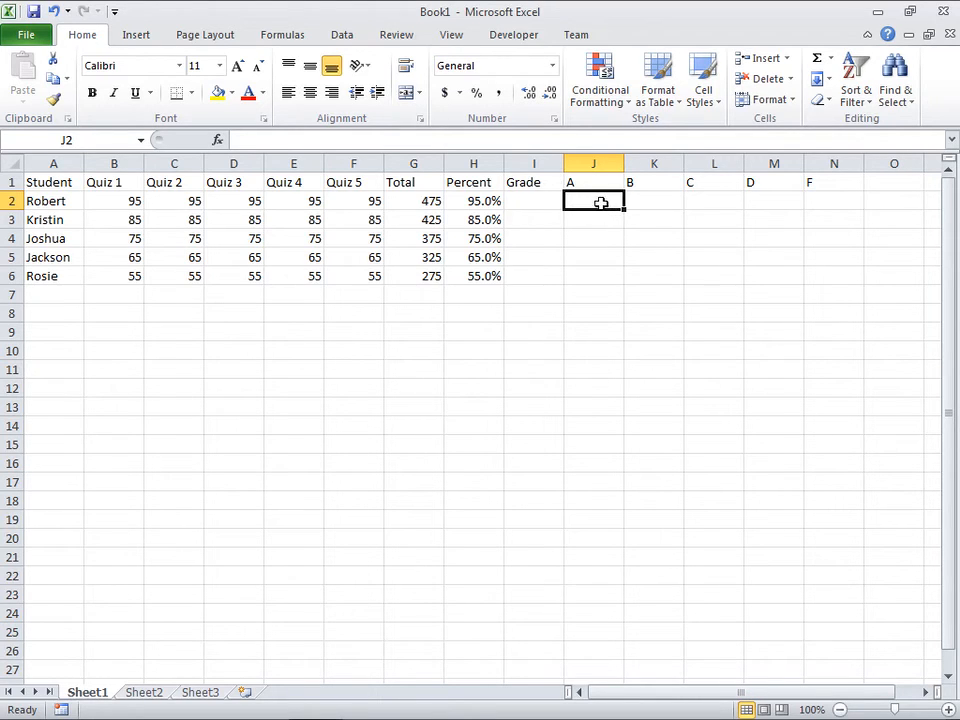
click(218, 143)
drag(478, 326, 467, 316)
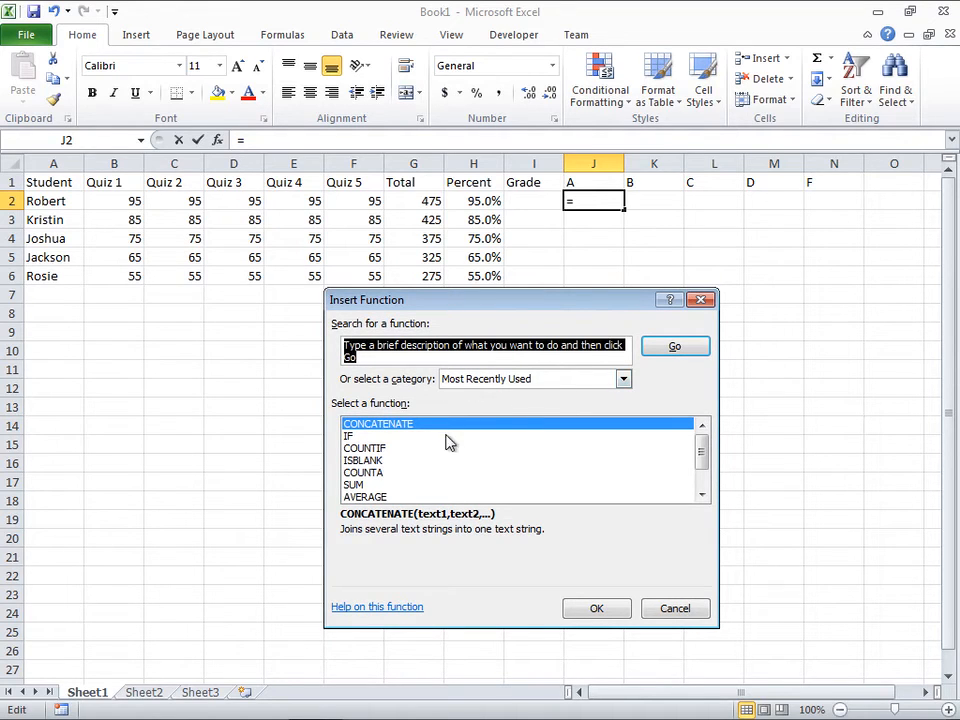
click(358, 437)
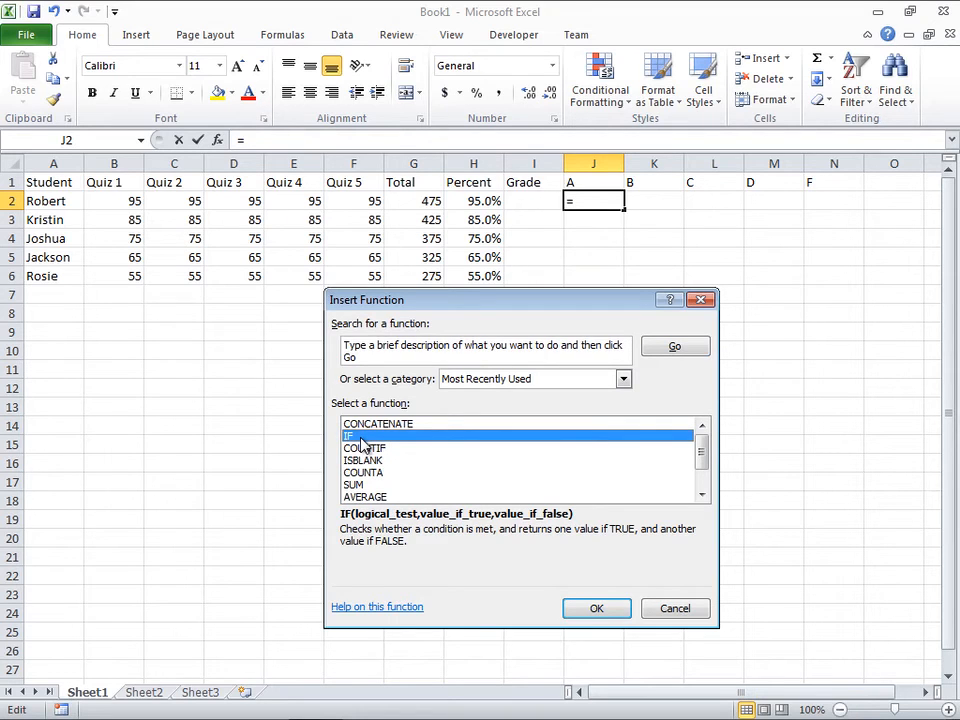
click(623, 379)
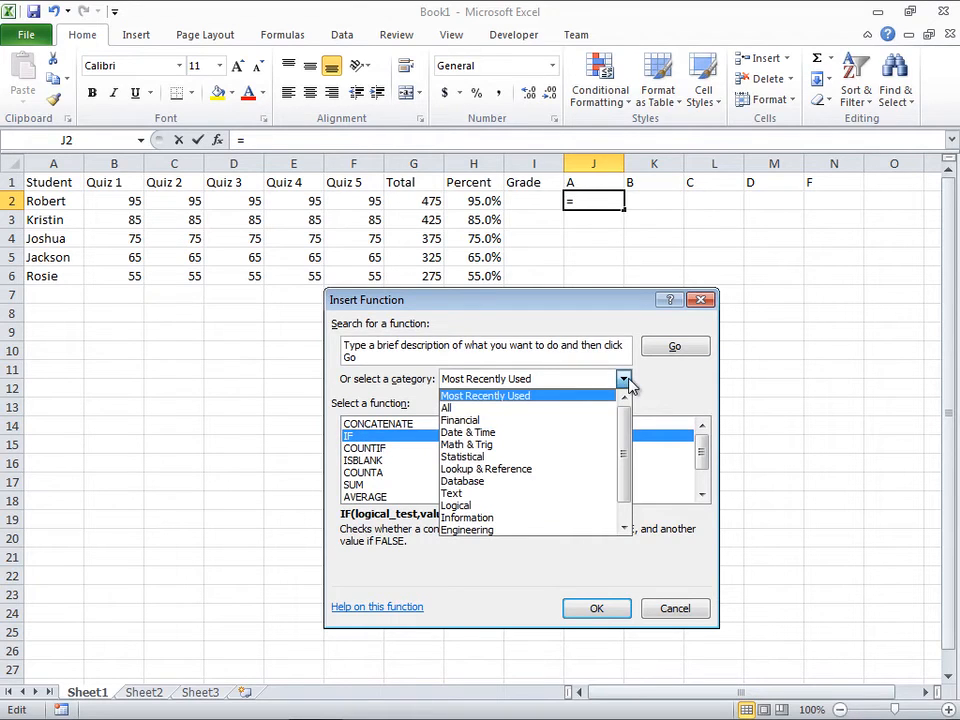
click(477, 508)
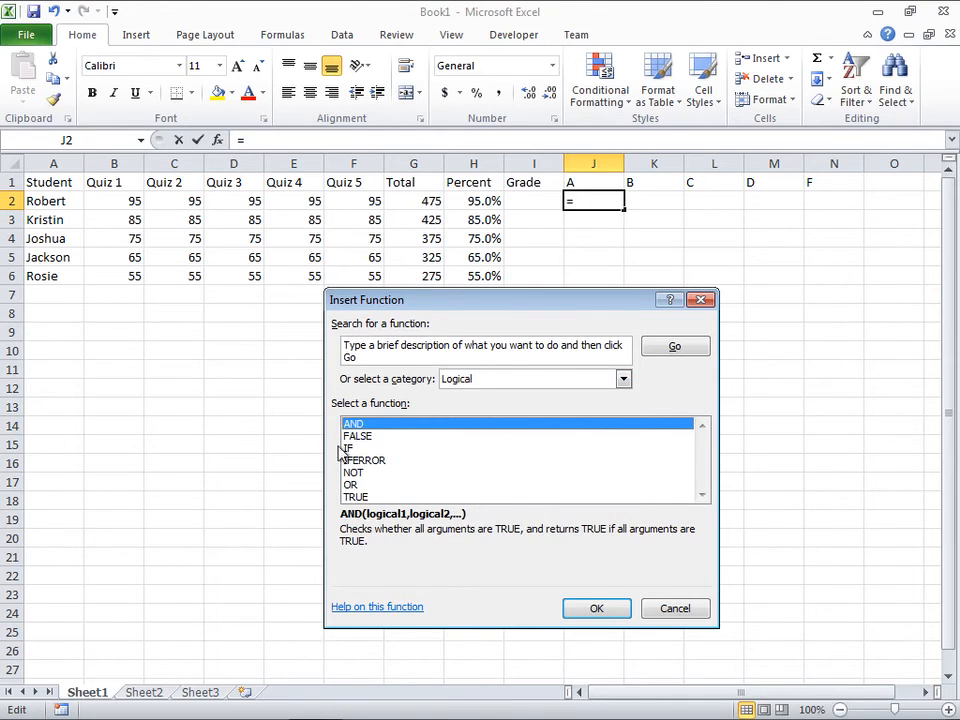
click(376, 451)
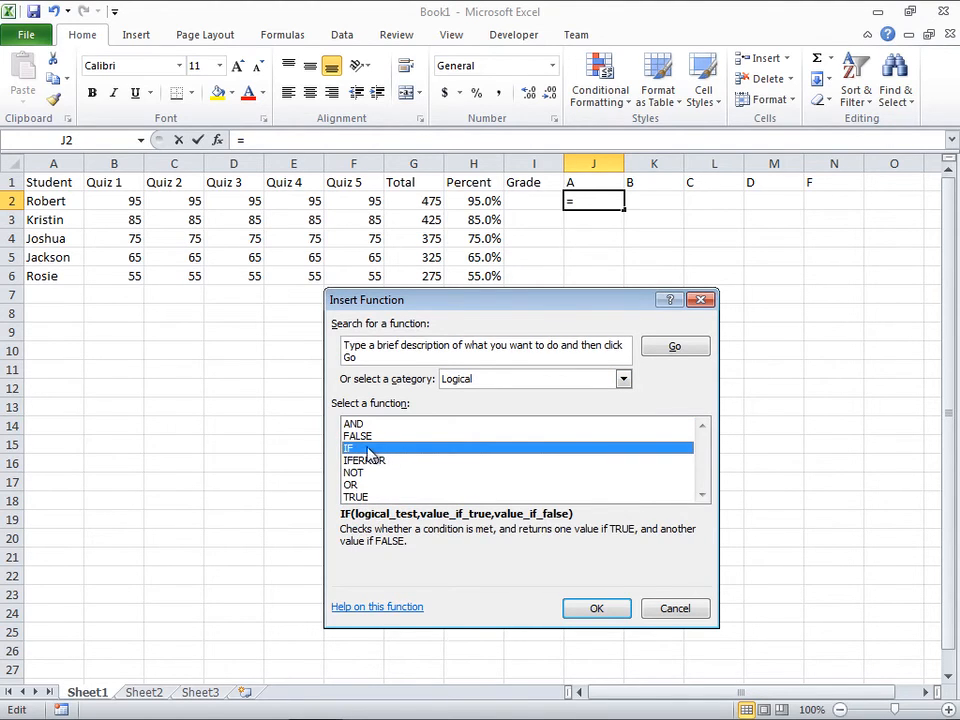
click(597, 613)
drag(555, 343, 570, 326)
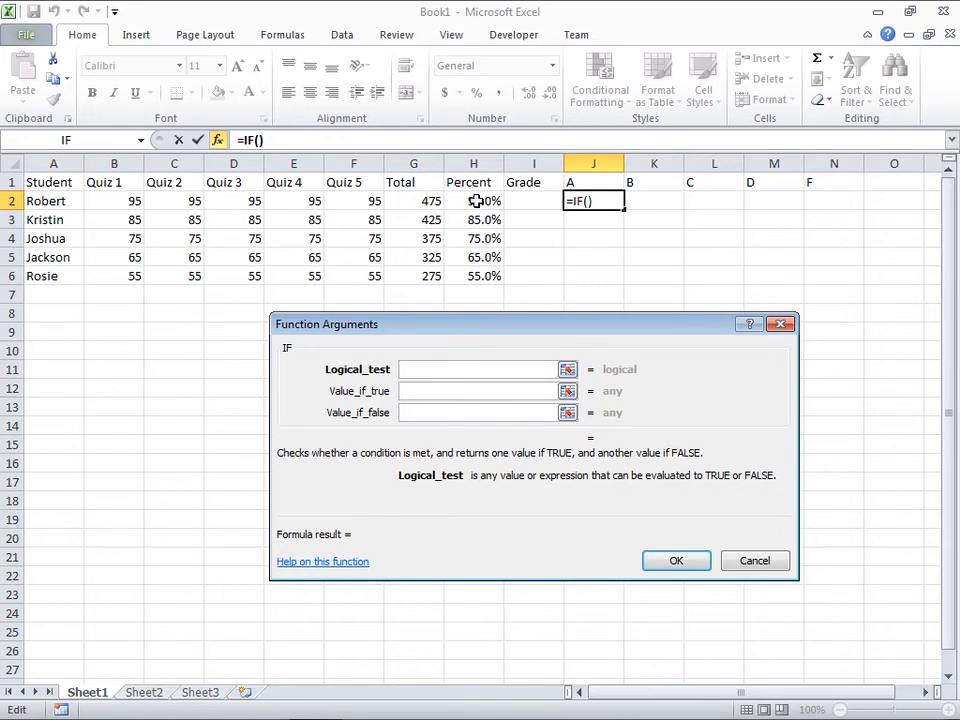
Step: Examine the descriptions of the IF function's Value_if_true and Value_if_false arguments
click(421, 395)
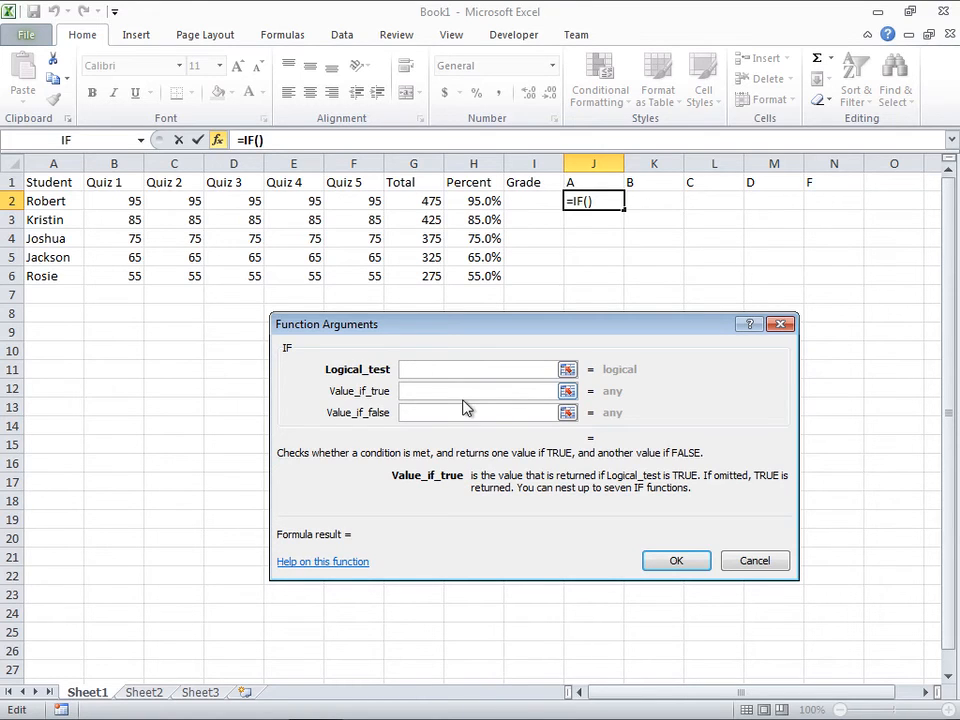
click(421, 413)
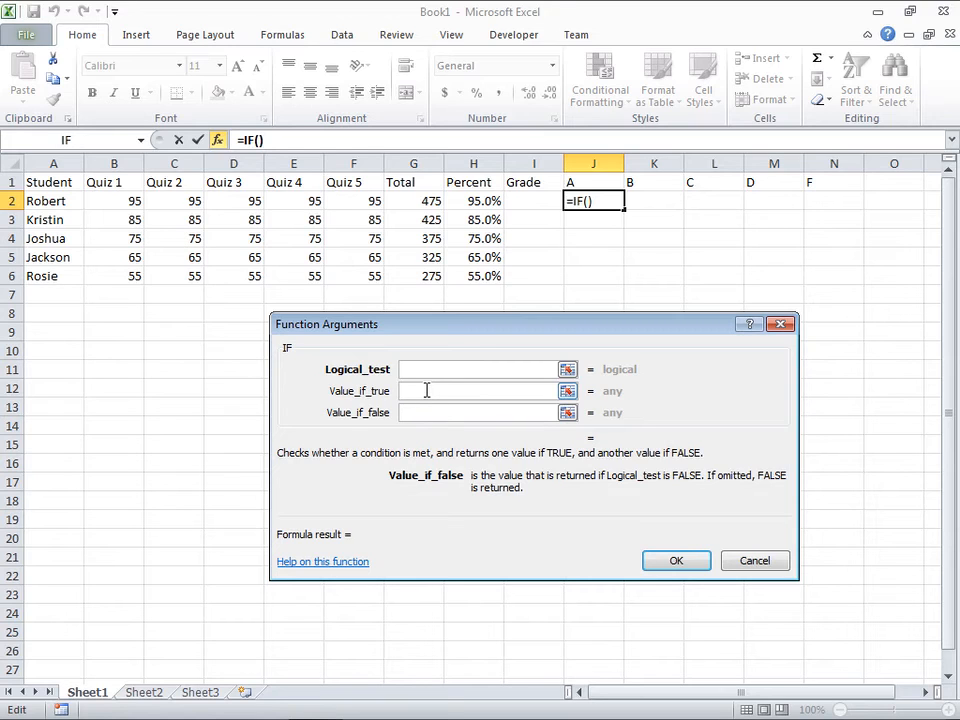
click(424, 395)
click(422, 416)
click(424, 398)
click(422, 416)
click(420, 391)
click(421, 415)
click(418, 395)
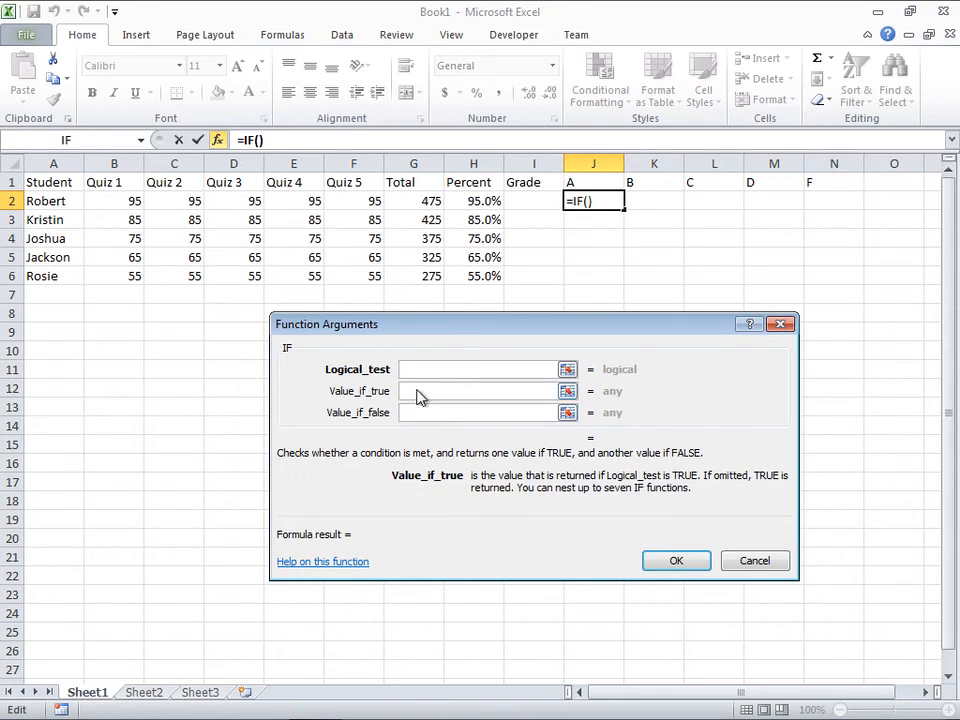
click(420, 413)
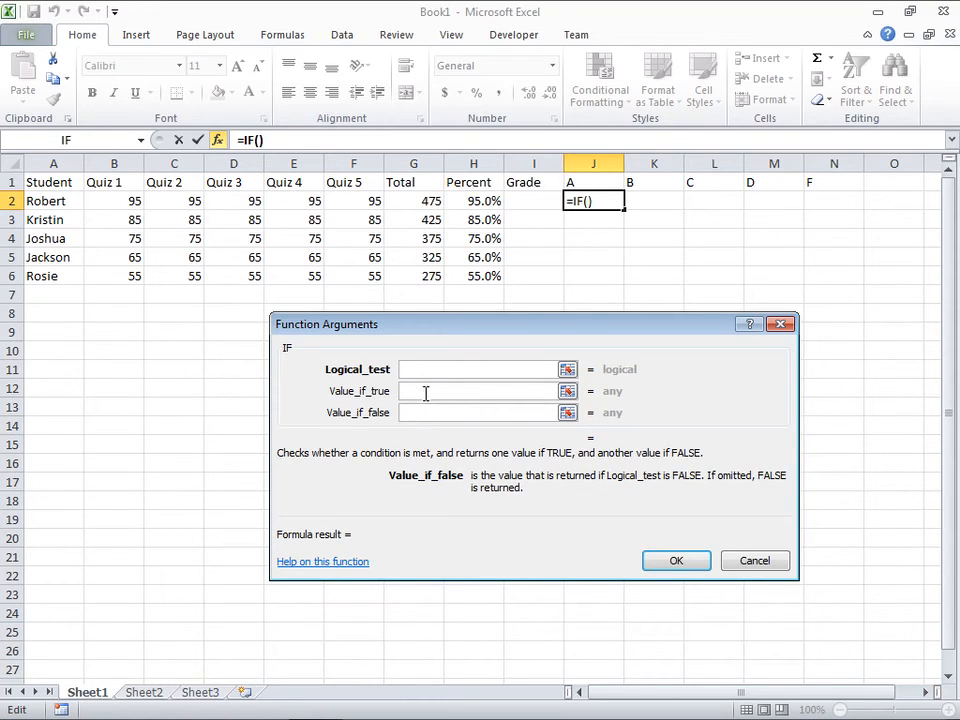
Step: Begin the logical test of J2's IF function with a reference to the Percent cell H2
click(417, 369)
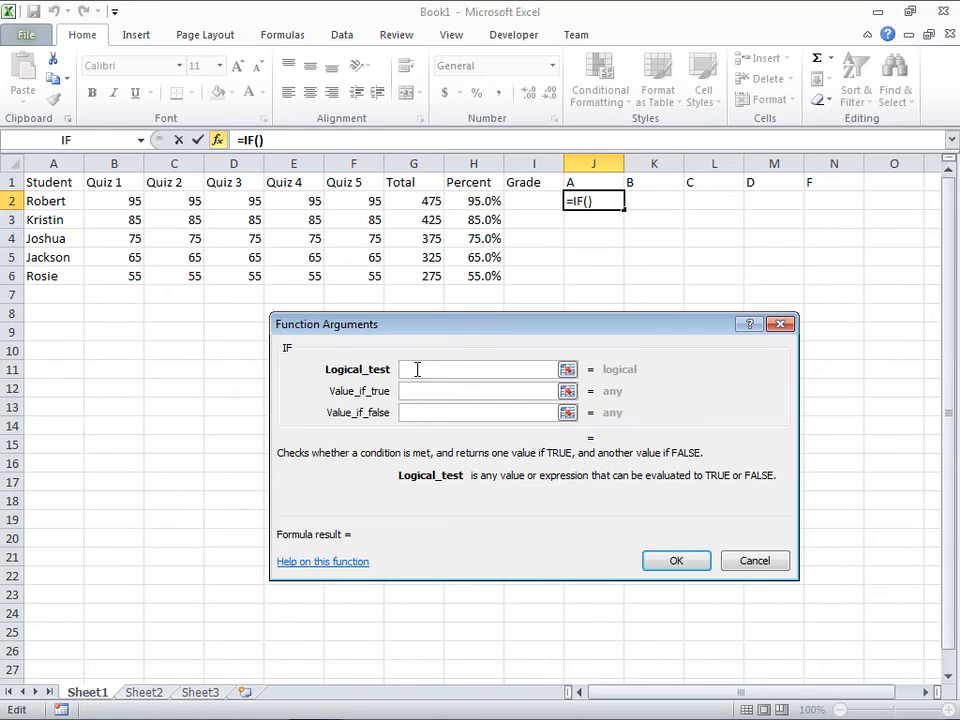
drag(494, 327, 494, 234)
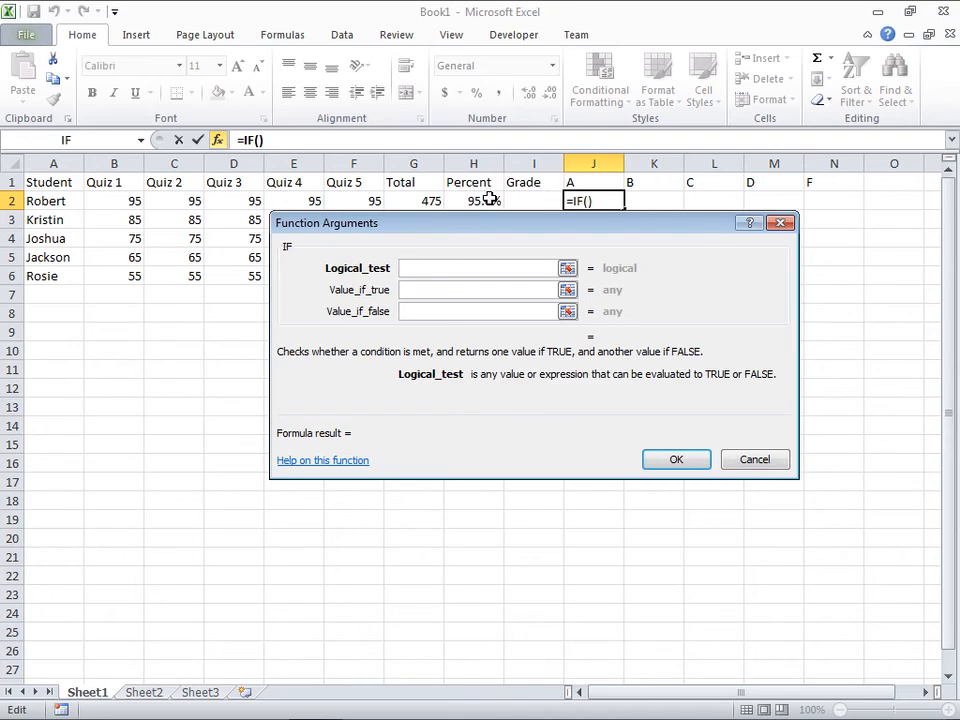
drag(495, 229, 495, 233)
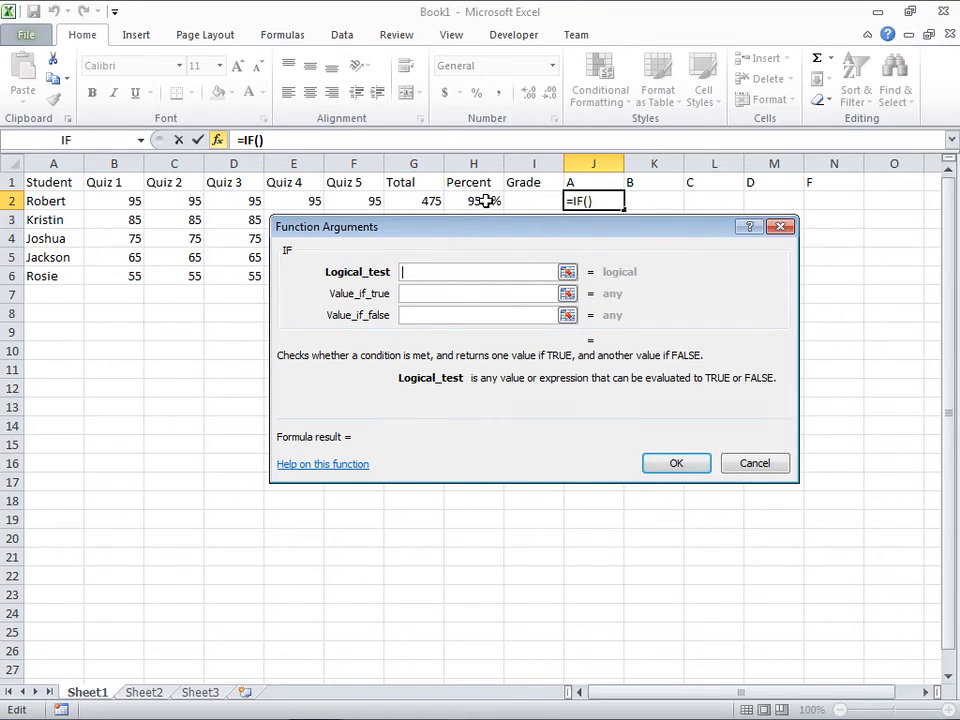
click(485, 201)
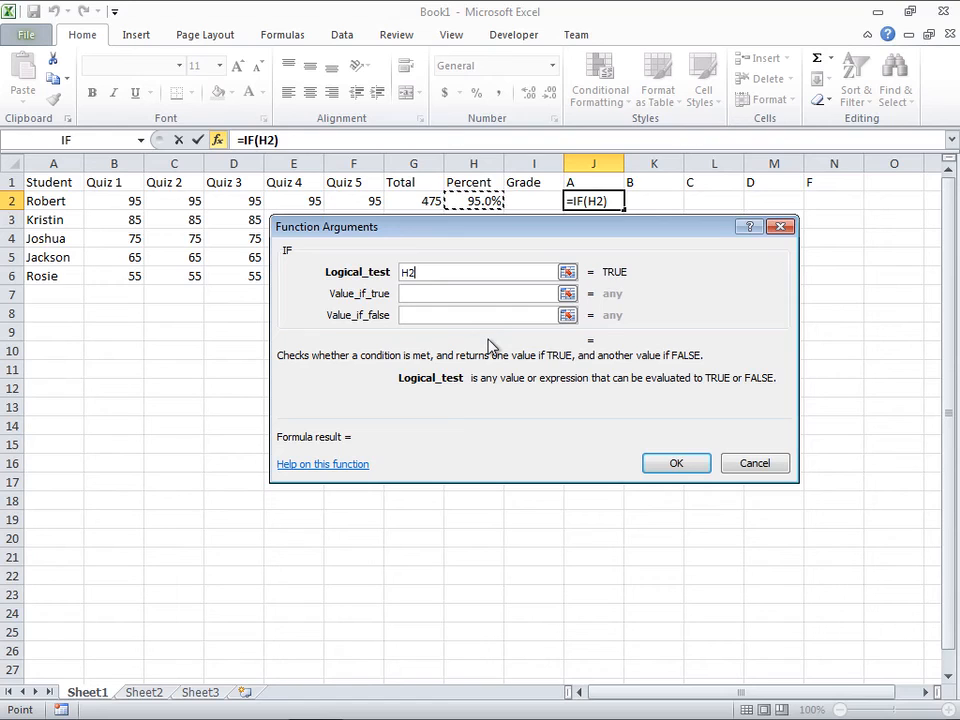
Step: Try out the comparison operators >=, >, <, <=, <> and = after H2 in the logical test
text(>=)
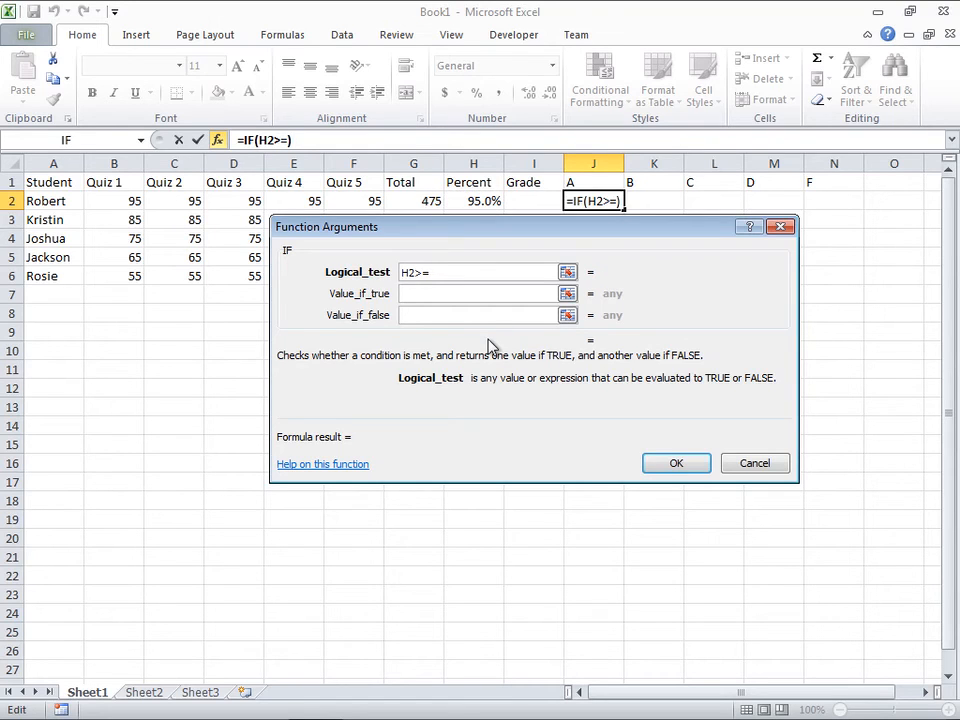
key(BackSpace)
key(BackSpace)
text(?)
key(BackSpace)
text(>)
key(BackSpace)
text(<)
key(BackSpace)
text(>=)
key(BackSpace)
key(BackSpace)
text(<=)
key(BackSpace)
text(>)
key(BackSpace)
key(BackSpace)
text(=)
Step: Complete the logical test for the A column as H2>=0.9
key(BackSpace)
text(>+)
key(BackSpace)
text(=)
text(0.9)
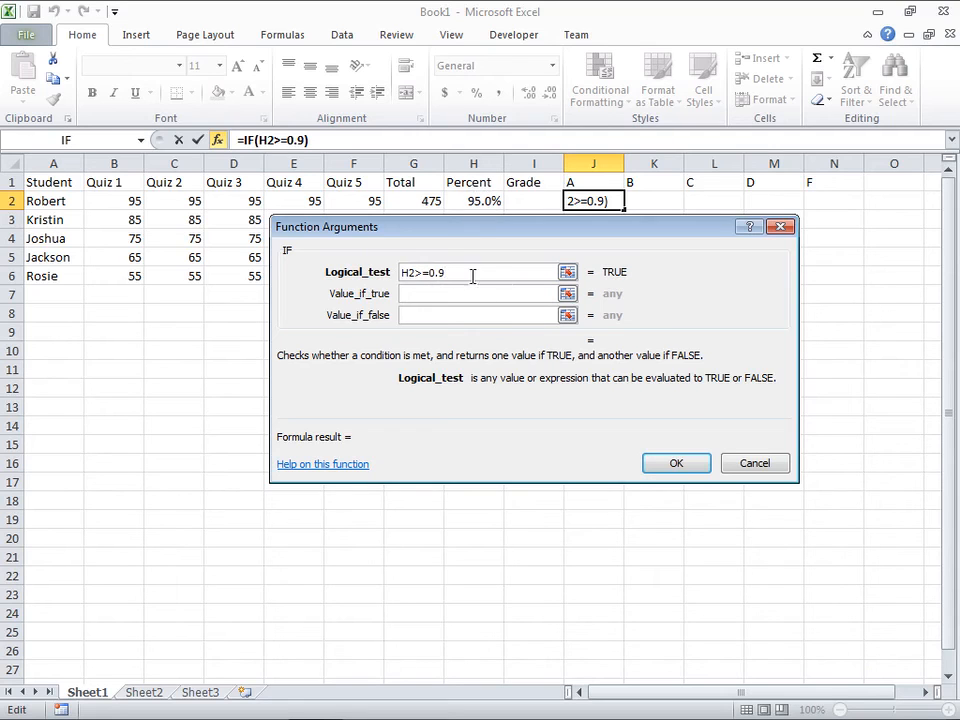
Step: Set Value_if_true of J2's IF function to the text "A"
click(427, 293)
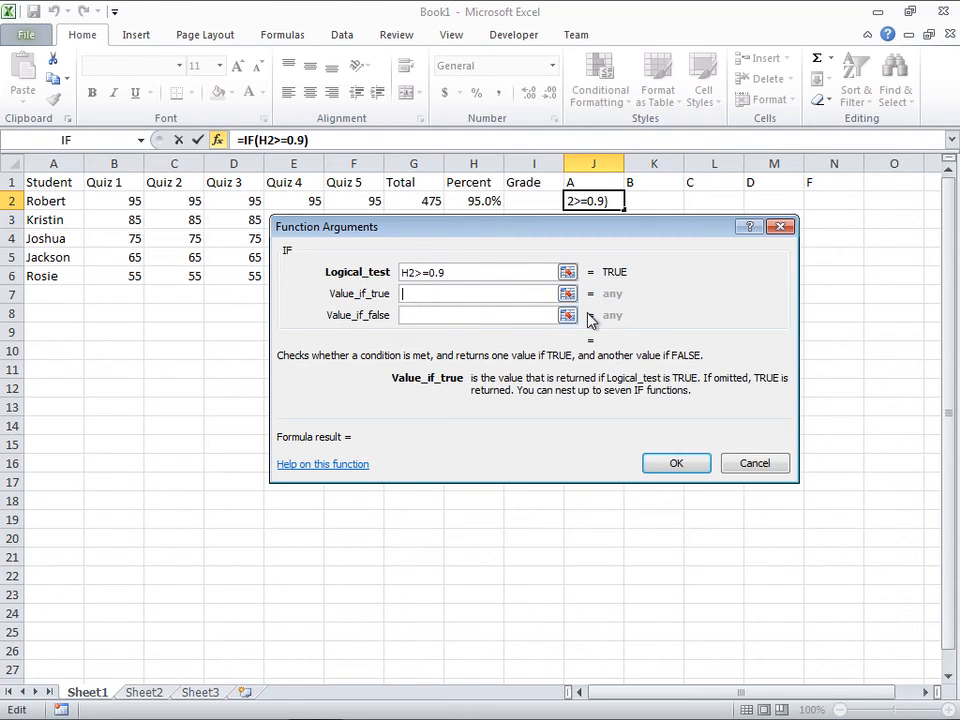
text(A)
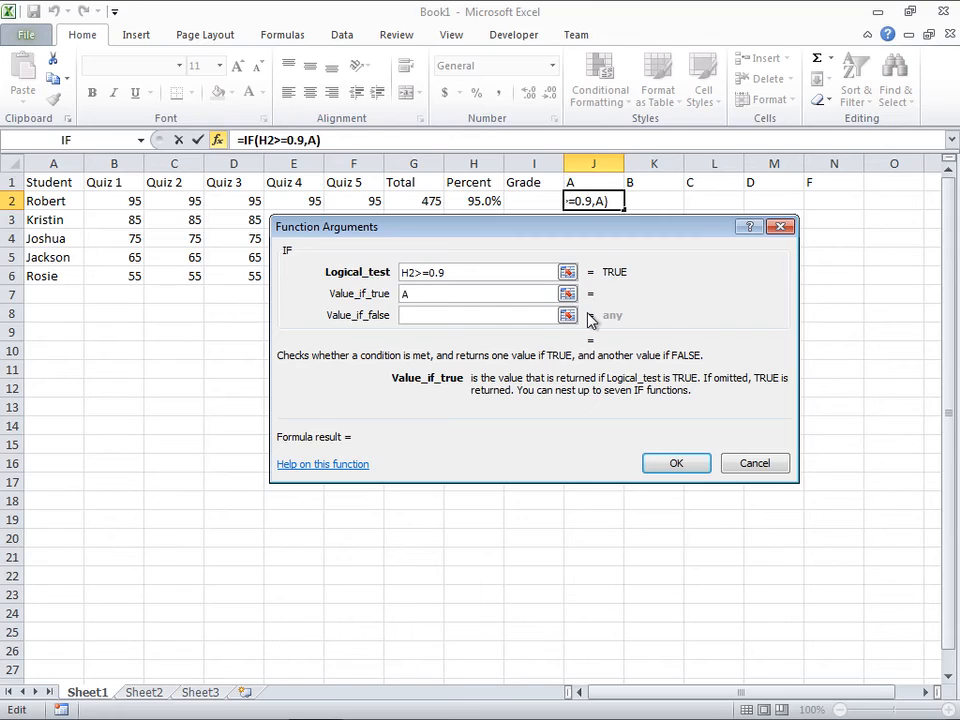
key(BackSpace)
text("A")
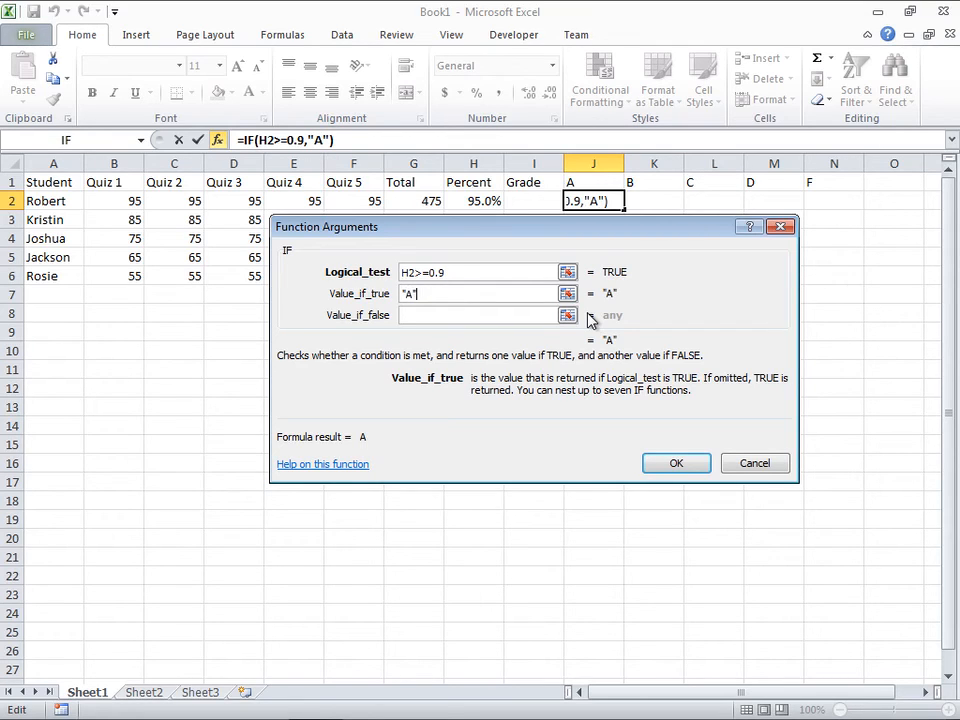
key(BackSpace)
key(BackSpace)
key(BackSpace)
text(A)
key(Tab)
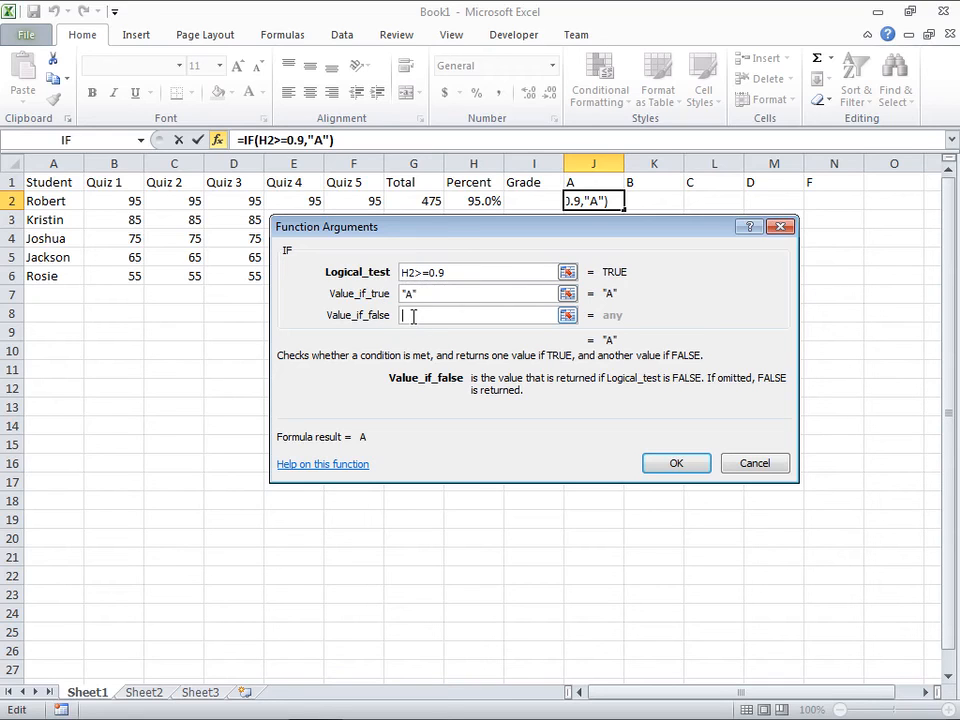
Step: Set Value_if_false to empty text (""), review the arguments and confirm the IF formula in J2
text("")
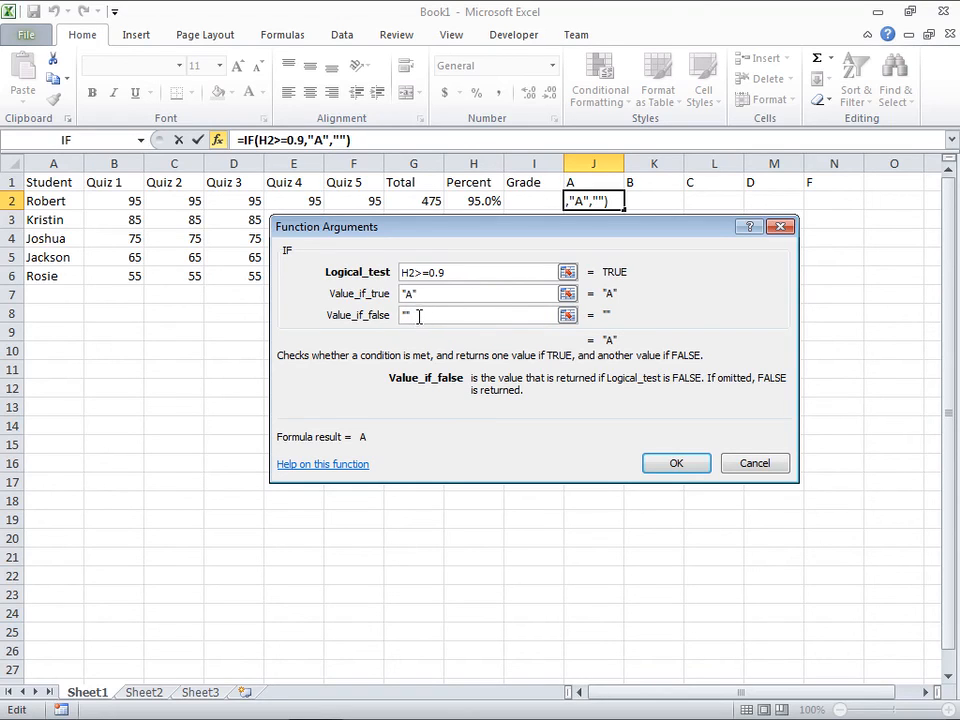
drag(419, 316, 357, 320)
drag(452, 271, 404, 271)
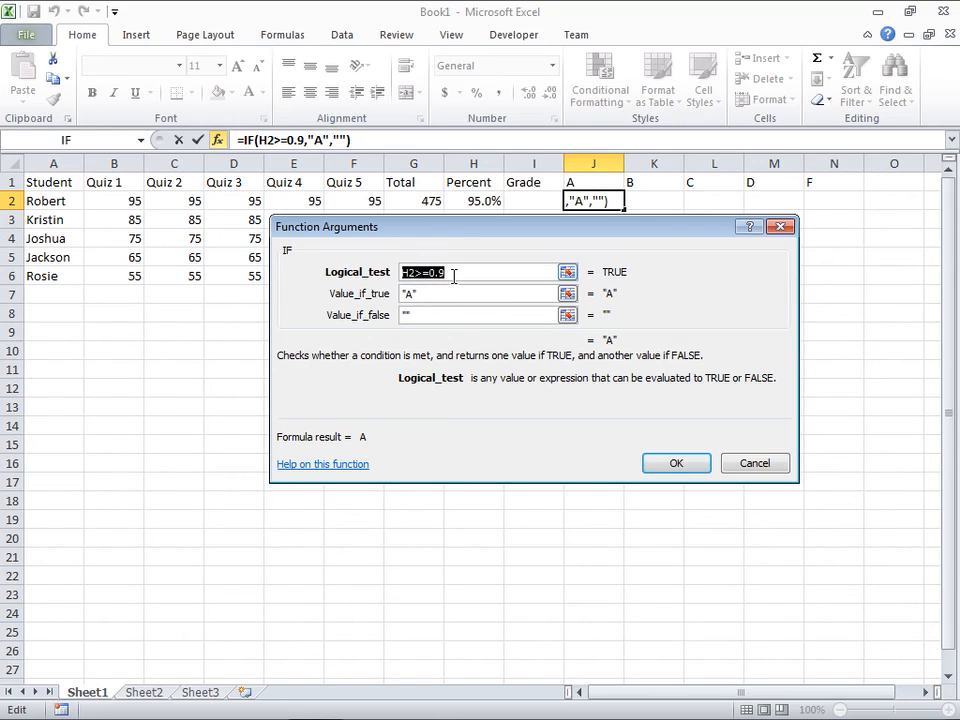
key(Tab)
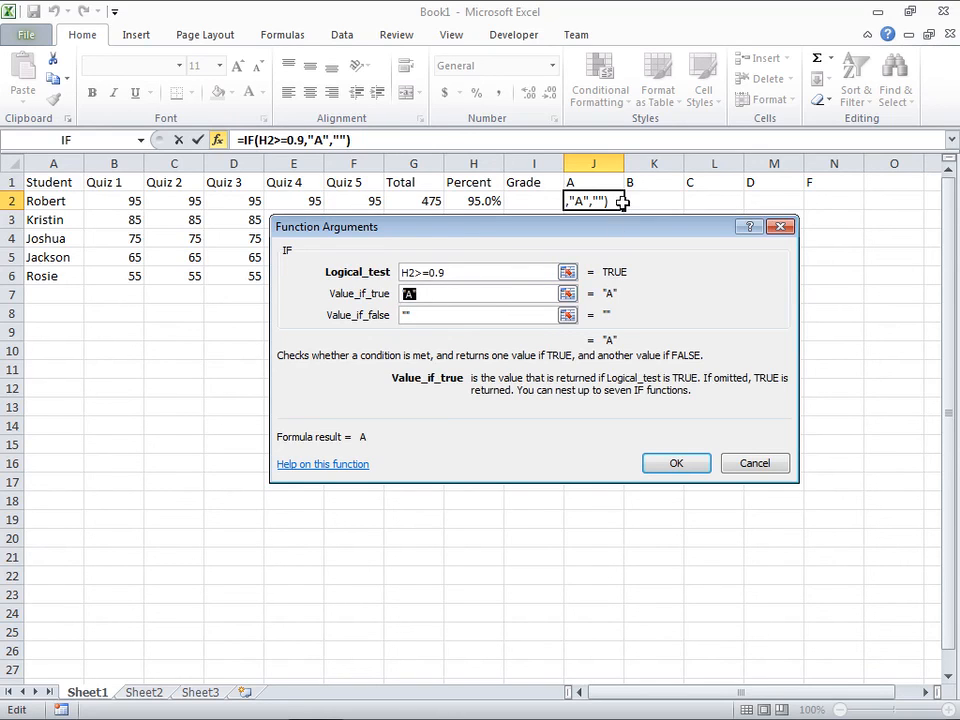
key(Tab)
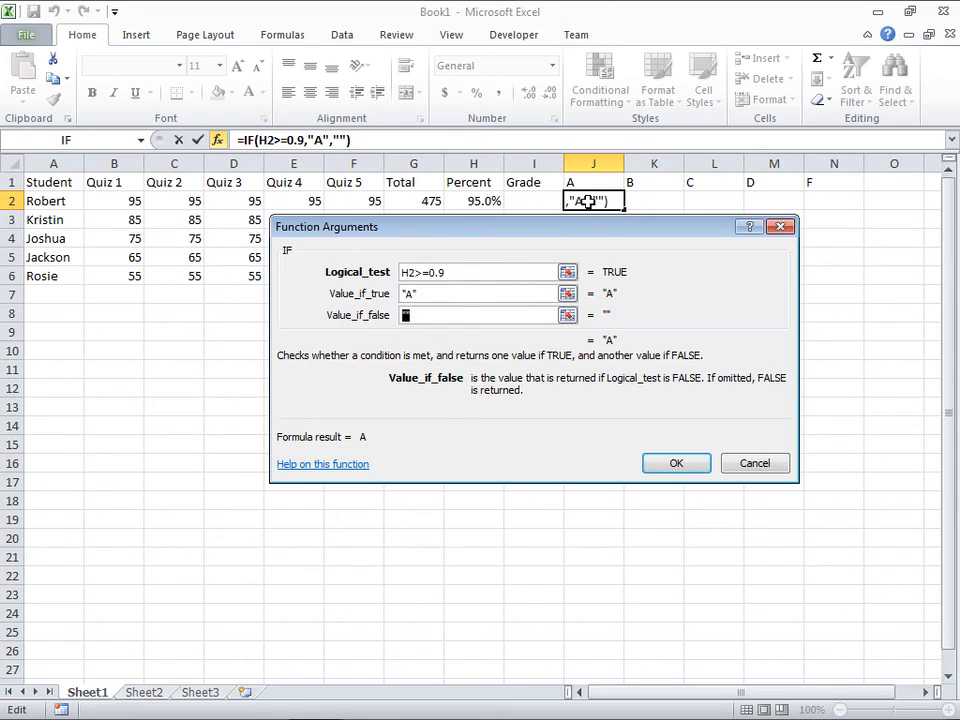
click(677, 464)
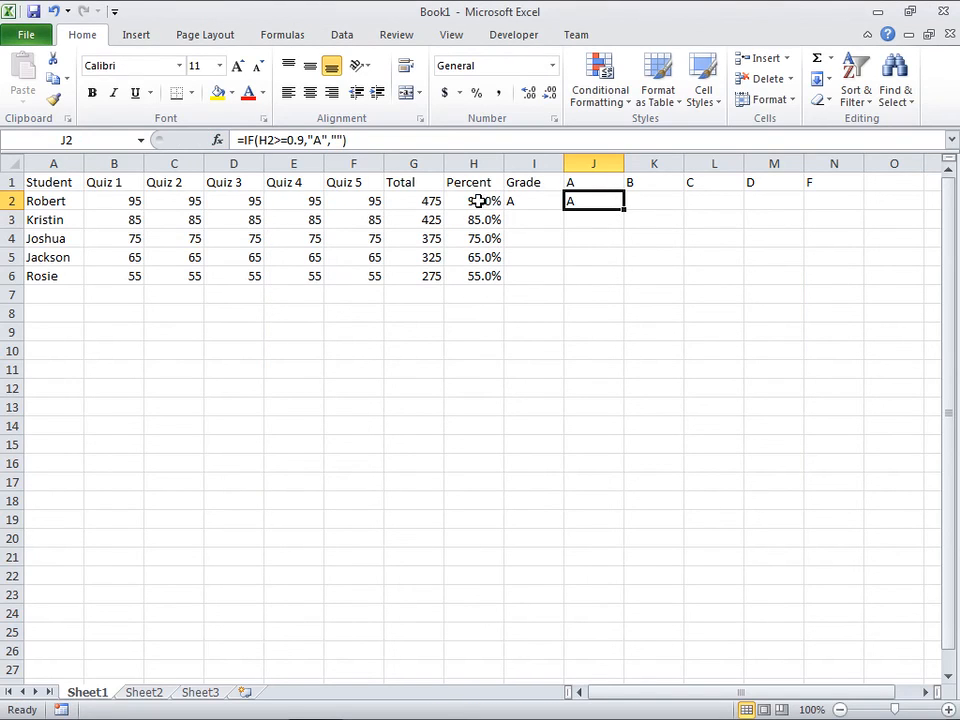
Step: Test the A formula with Quiz 5 scores of 0, 55 and 60 in F2
click(356, 201)
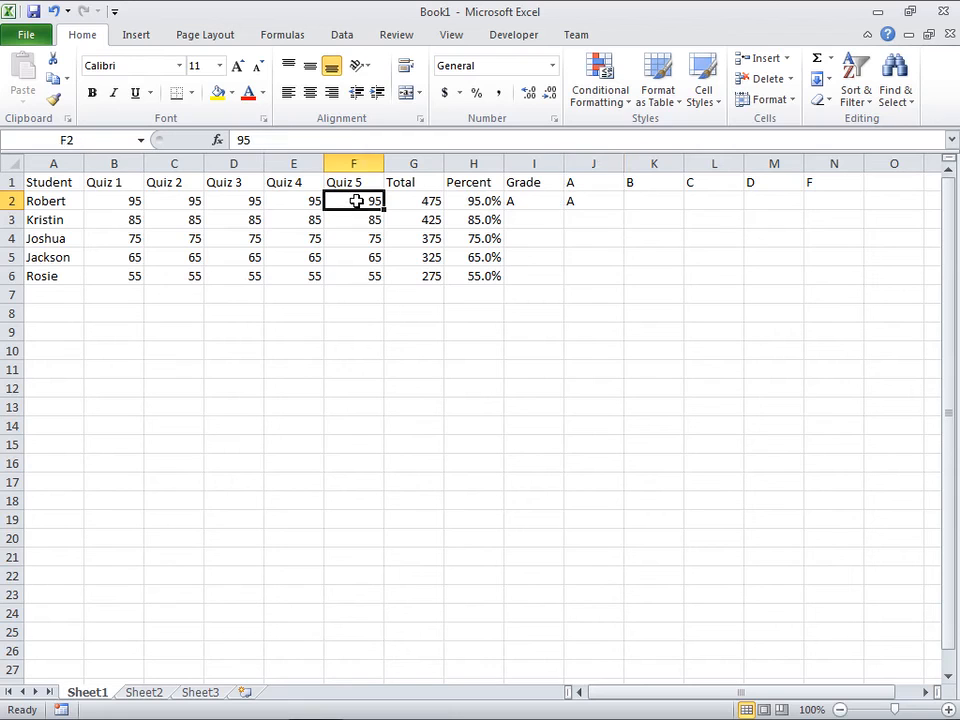
text(0)
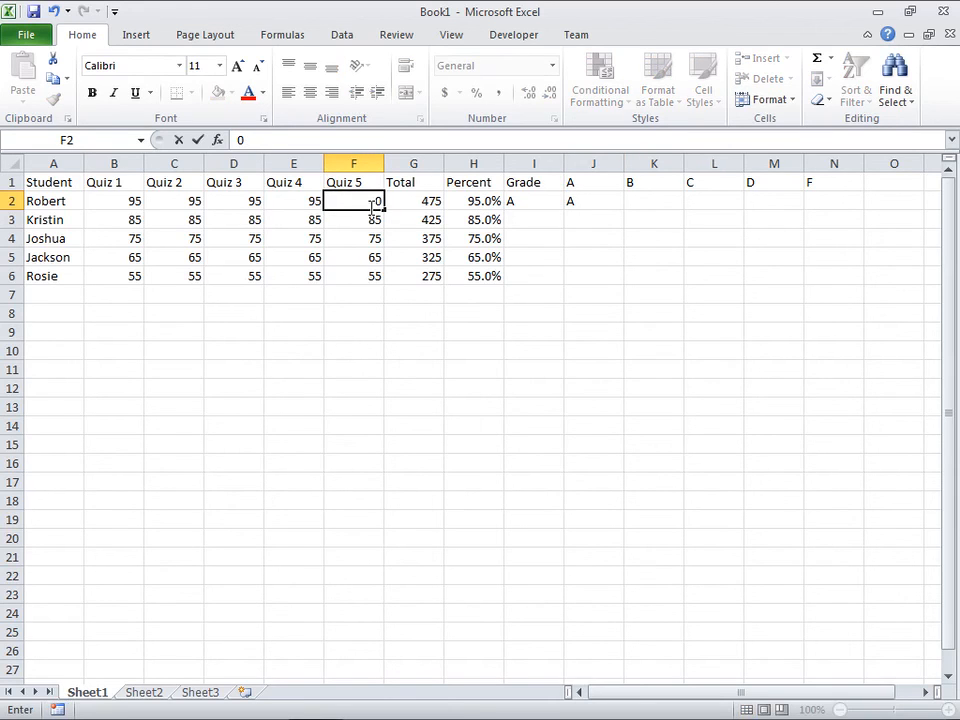
key(Return)
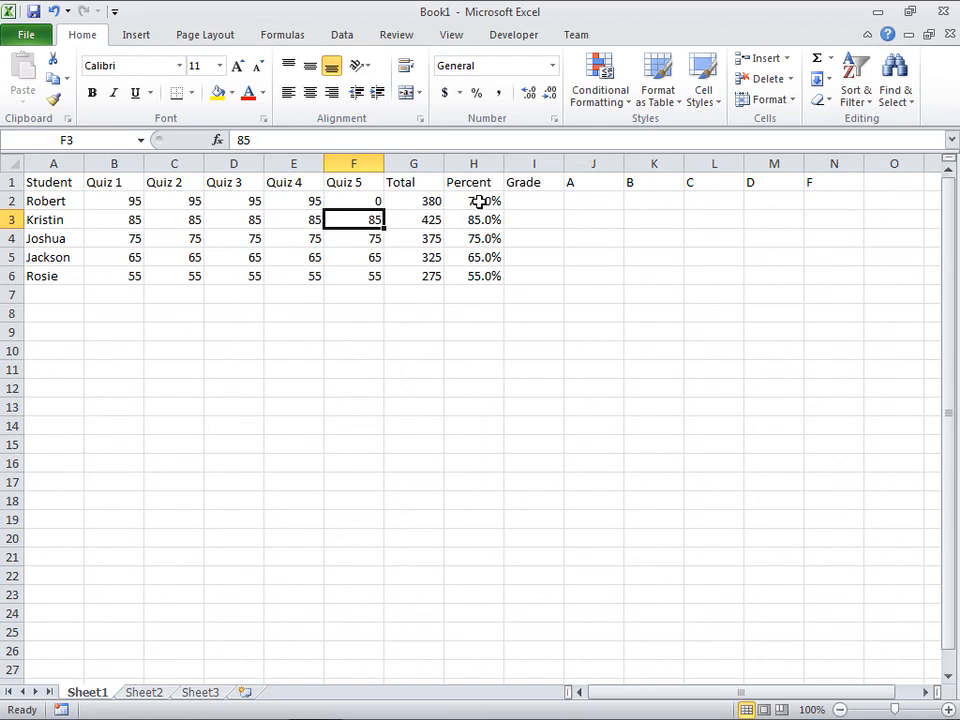
click(361, 202)
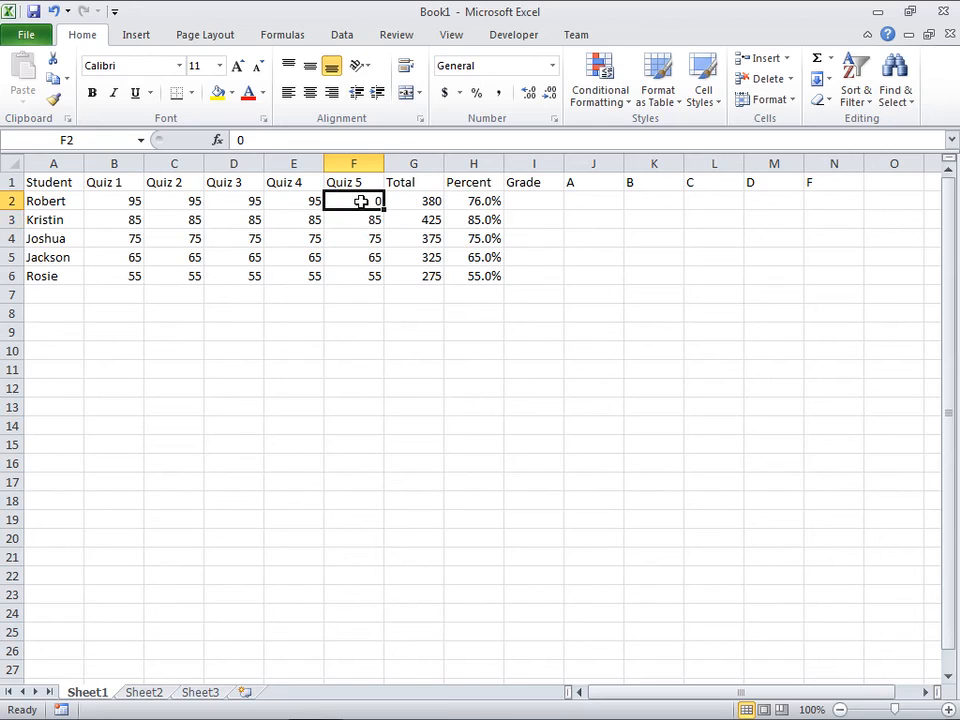
text(55)
key(Return)
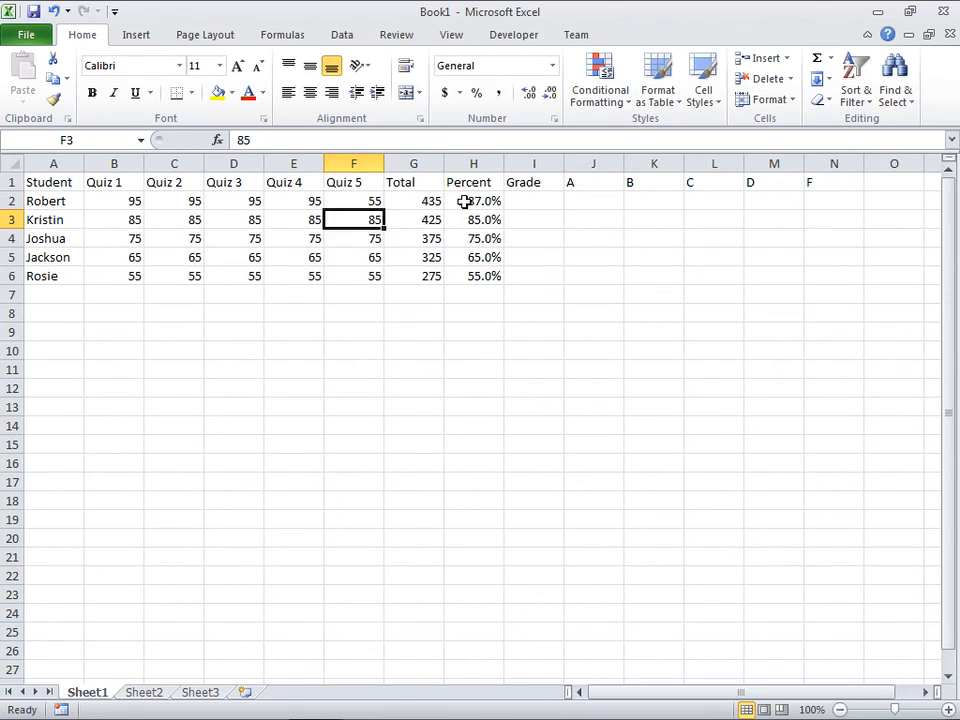
click(358, 202)
text(60)
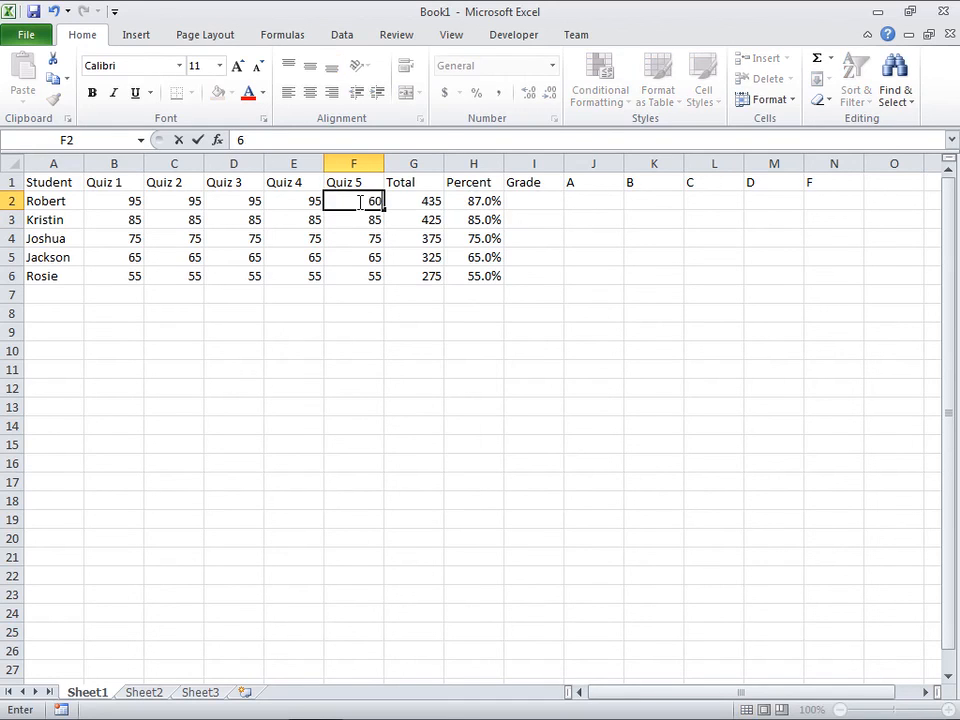
key(Return)
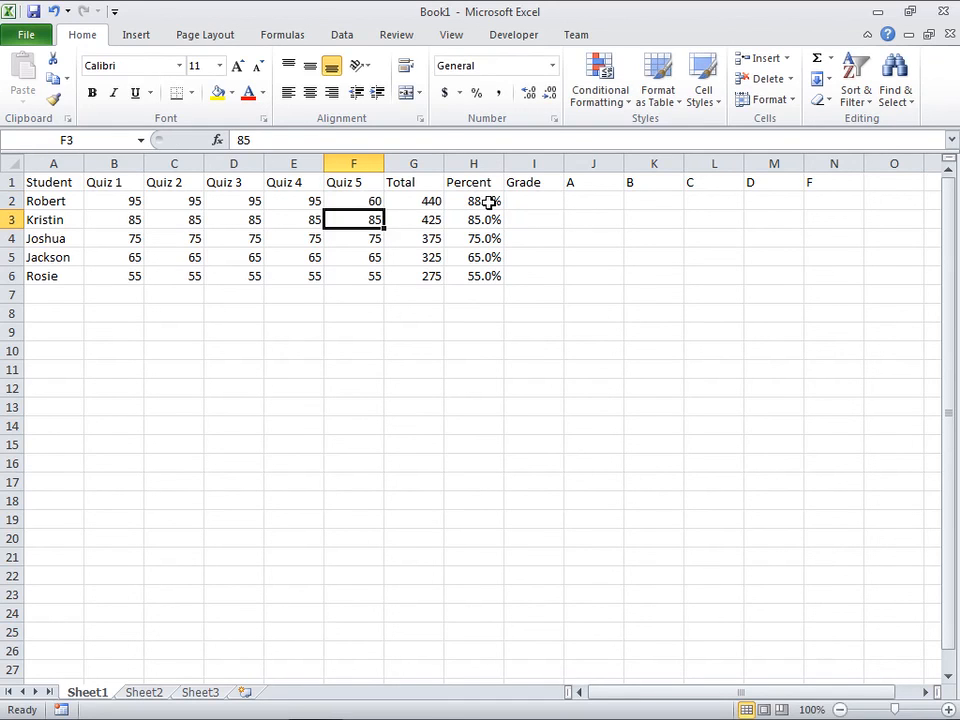
Step: Set the Quiz 5 score in F2 to 70 and check the formula in J2
click(364, 201)
text(70)
key(Return)
click(603, 203)
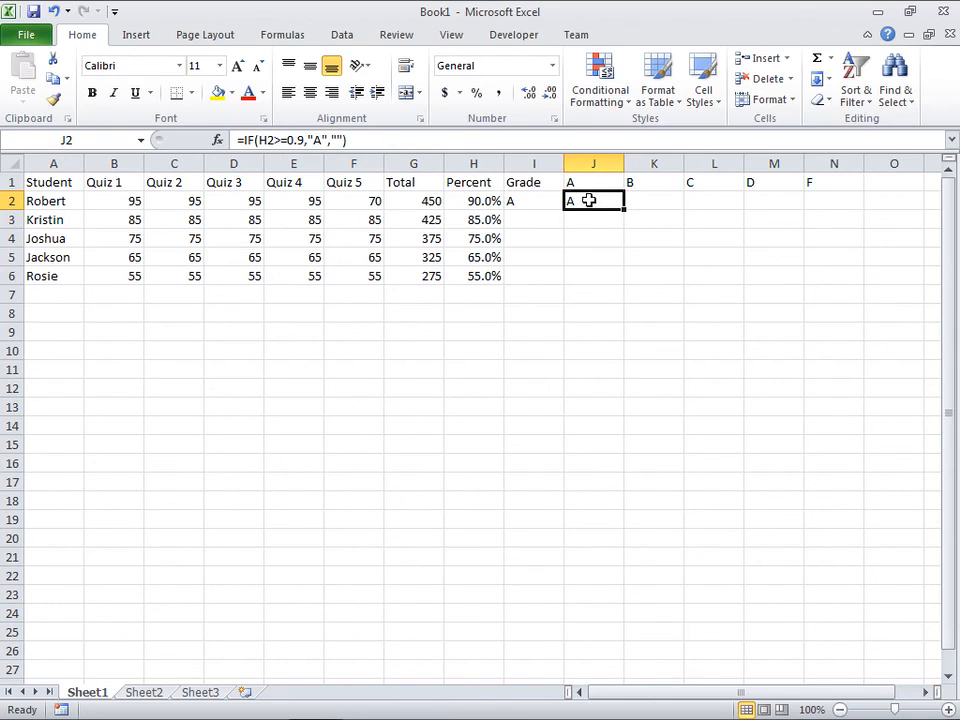
Step: Insert the IF function from the Logical category into N2 under the F heading
click(831, 203)
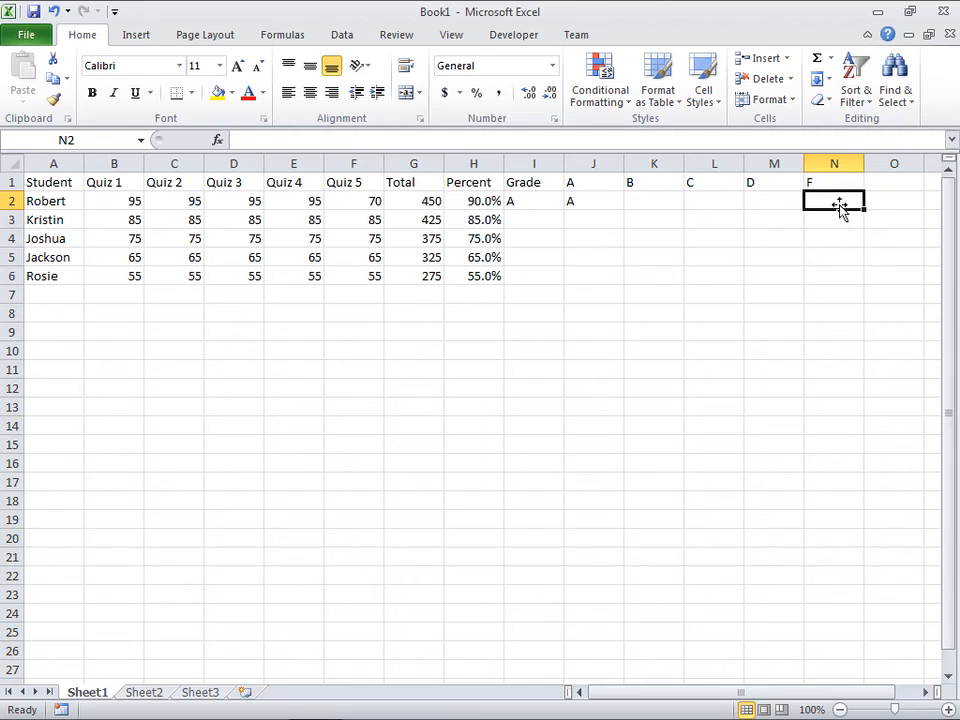
click(218, 141)
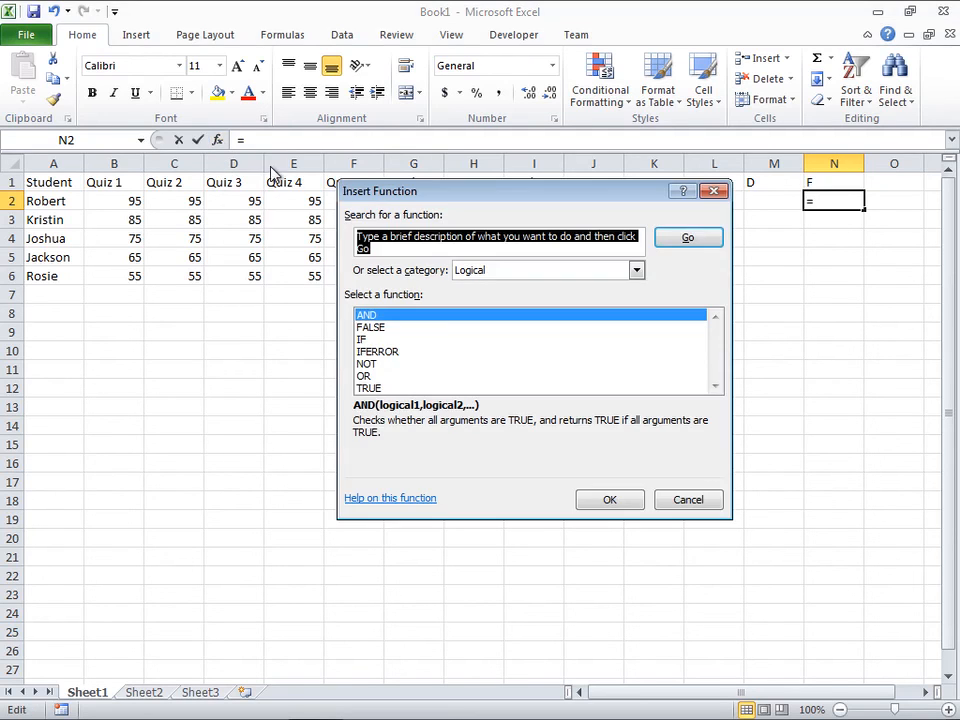
drag(532, 196, 630, 320)
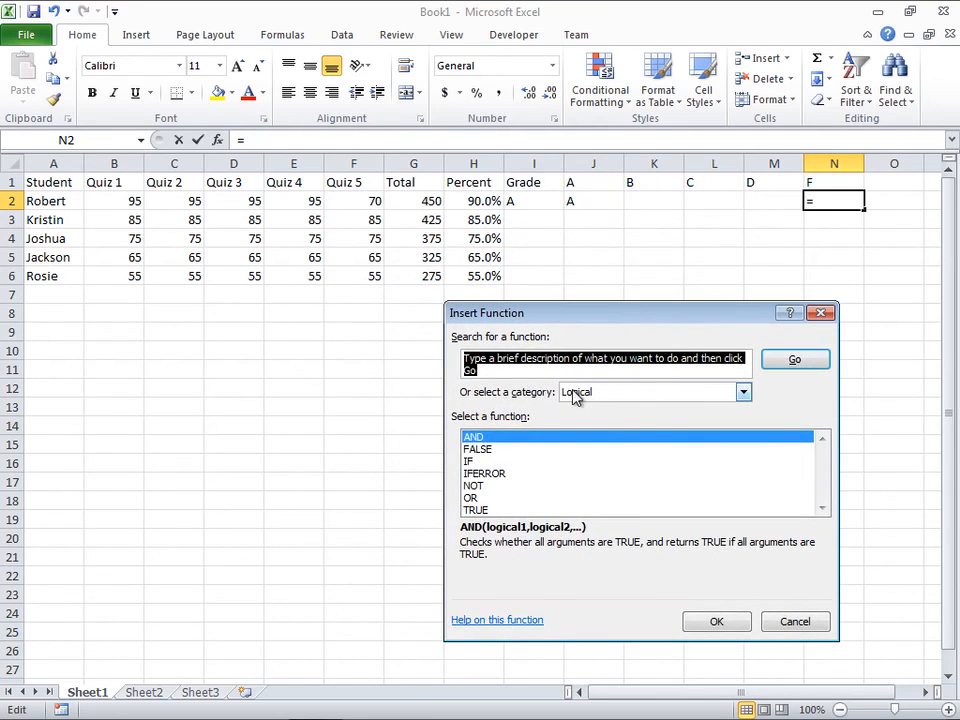
click(476, 461)
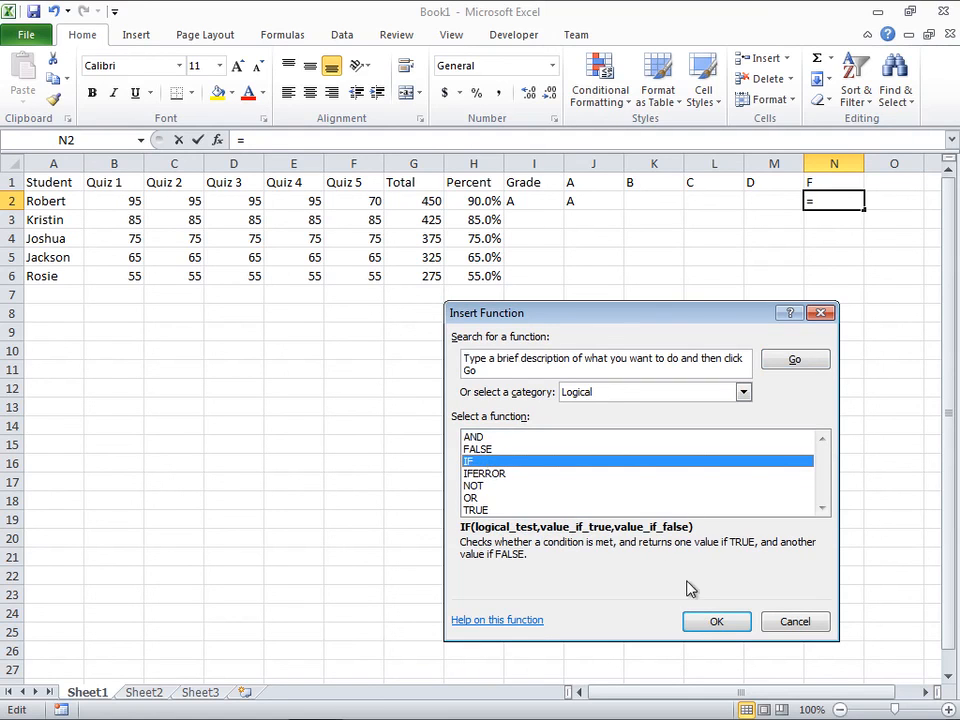
click(716, 621)
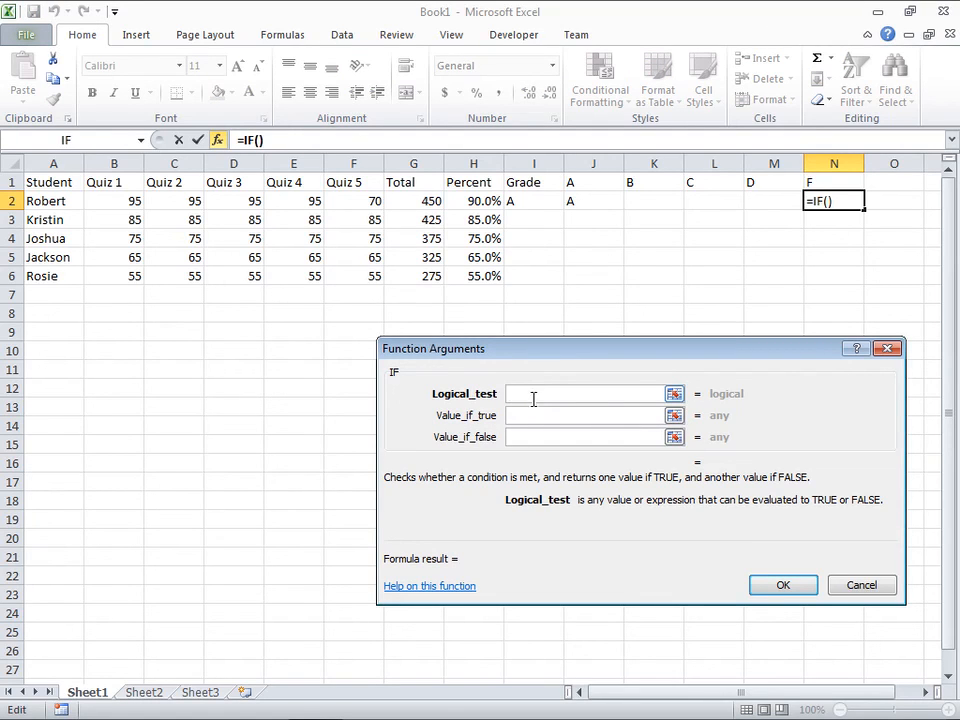
Step: Set the logical test of N2's IF function to H2<0.6
click(483, 202)
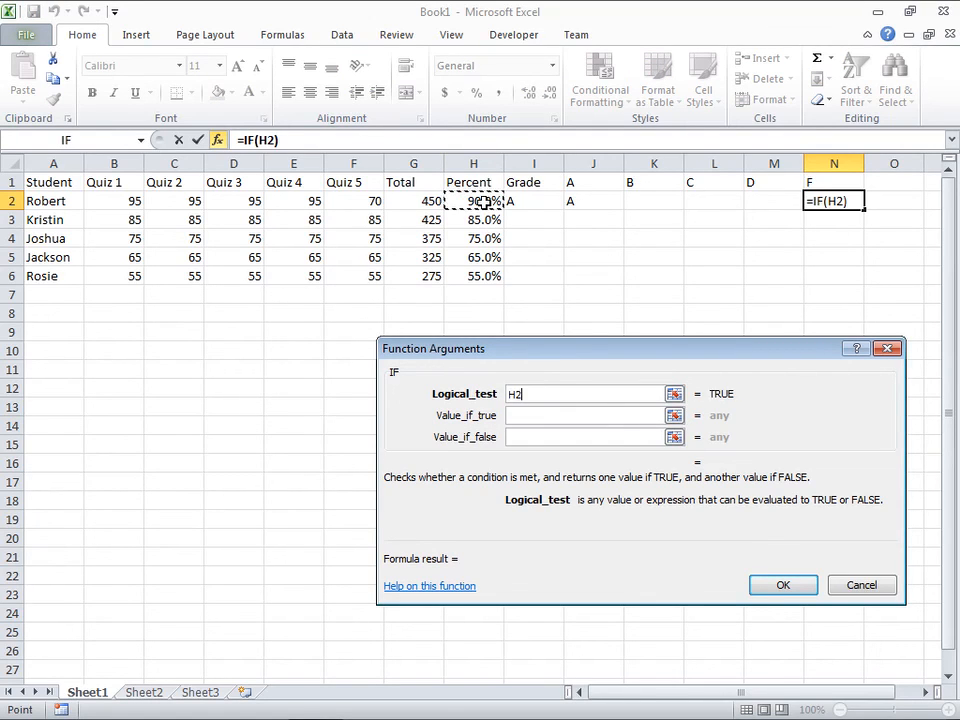
drag(529, 348, 448, 226)
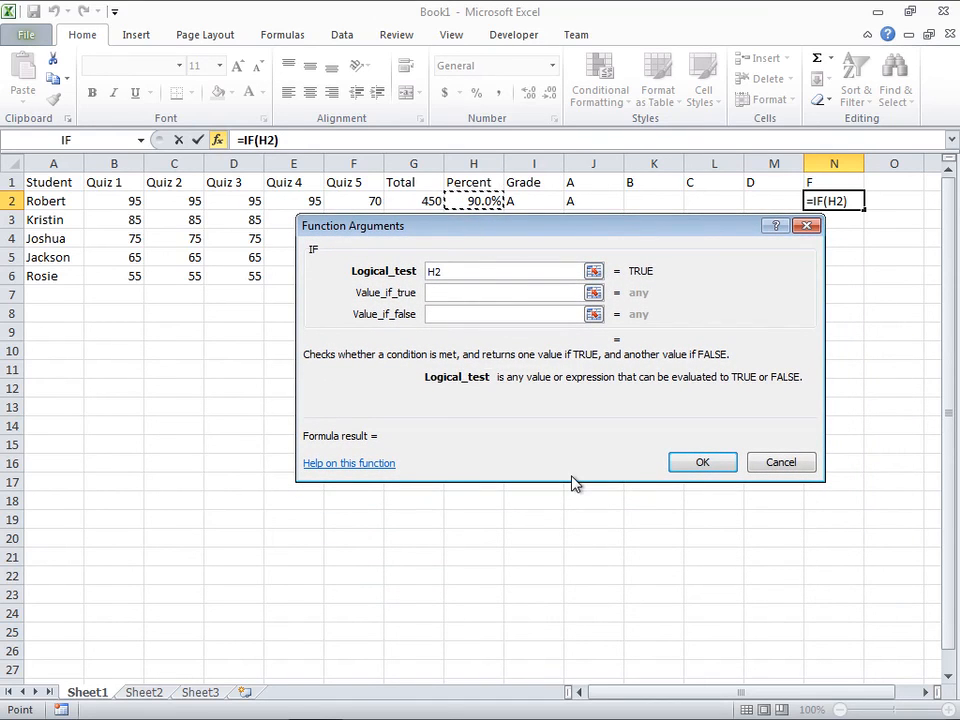
text(<0.6)
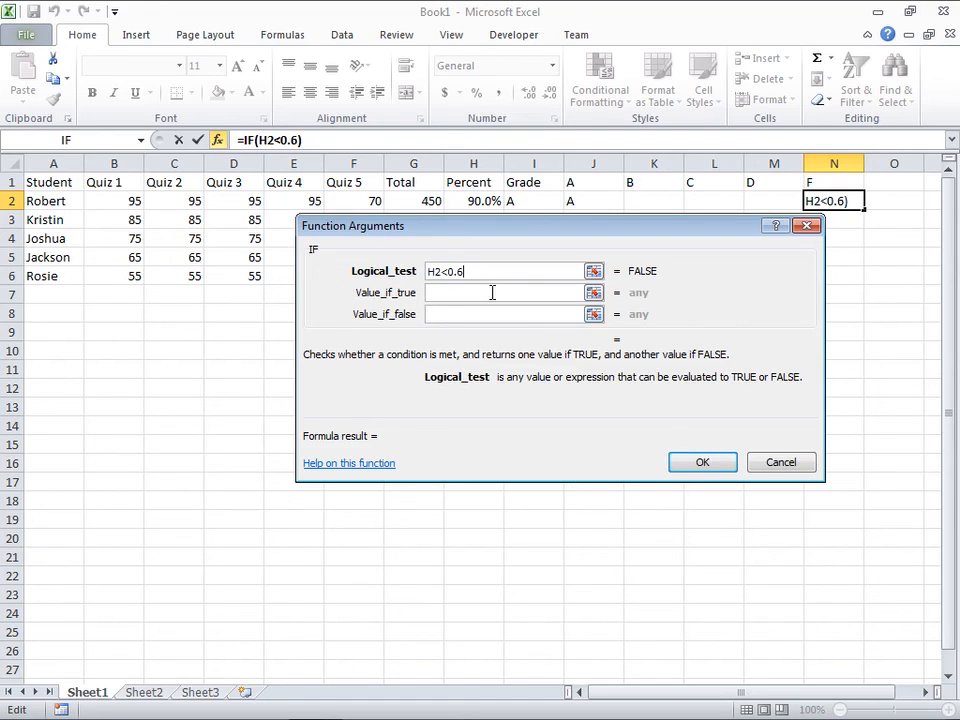
drag(446, 272, 466, 273)
Step: Set Value_if_true of N2's IF function to the text "F"
click(466, 294)
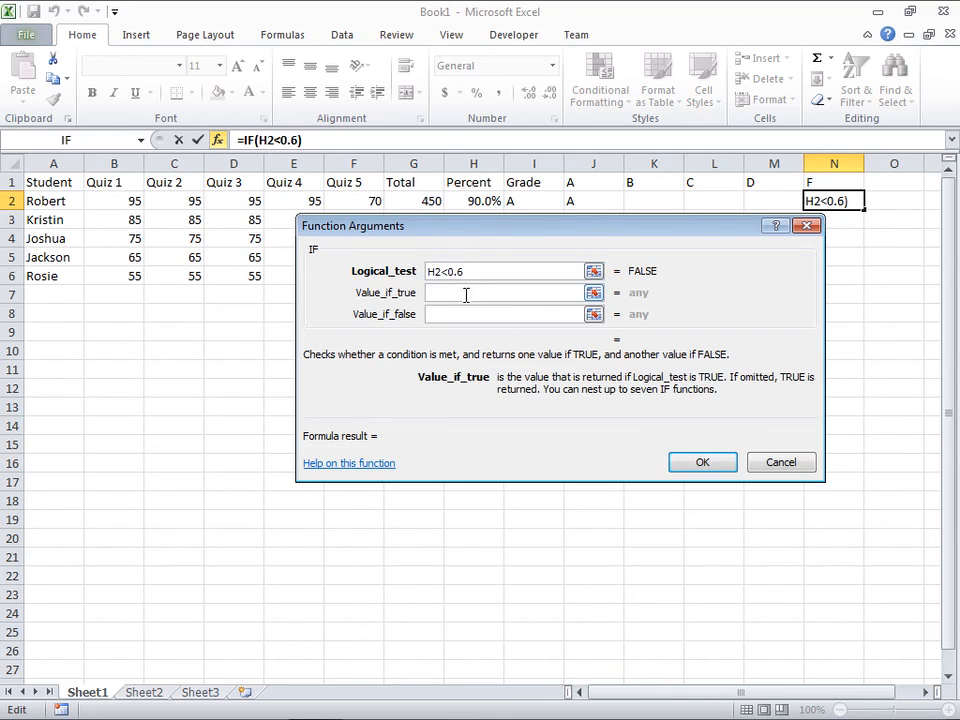
text(F)
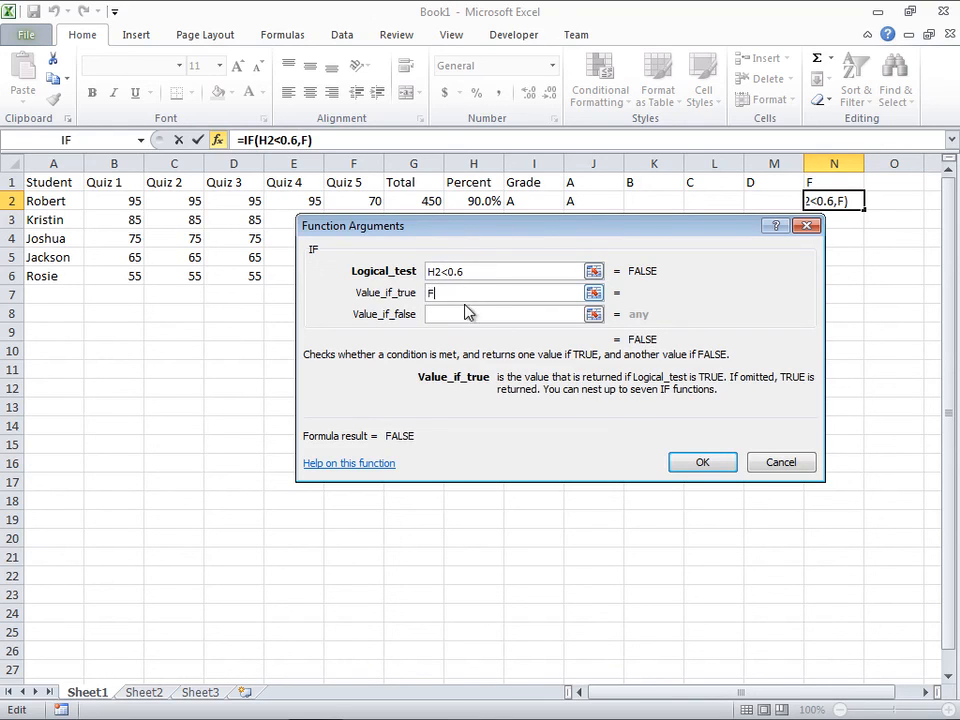
click(467, 314)
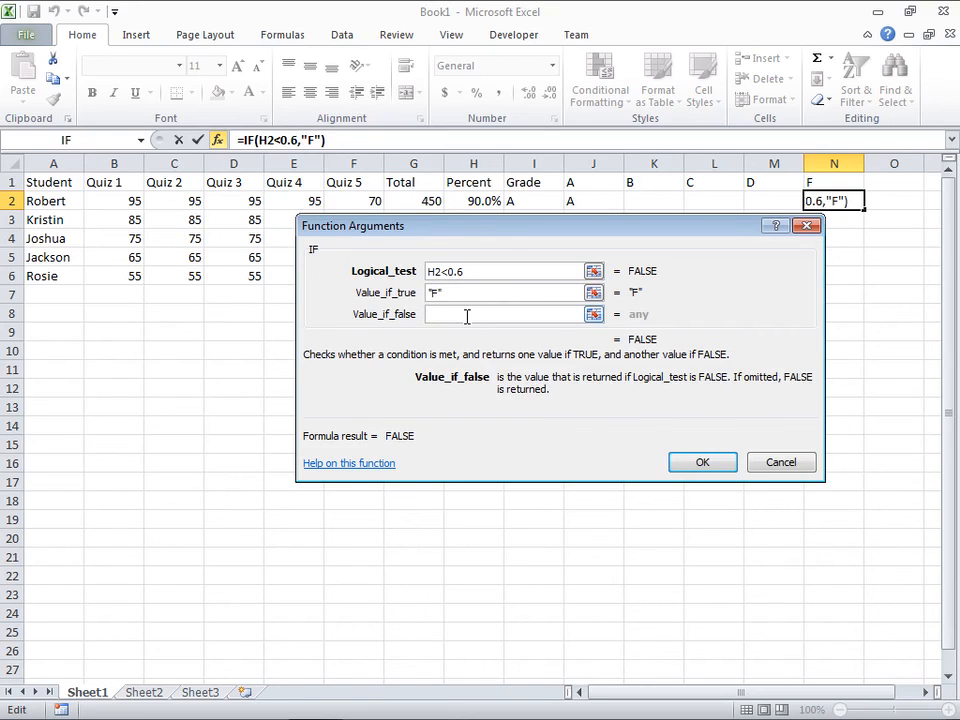